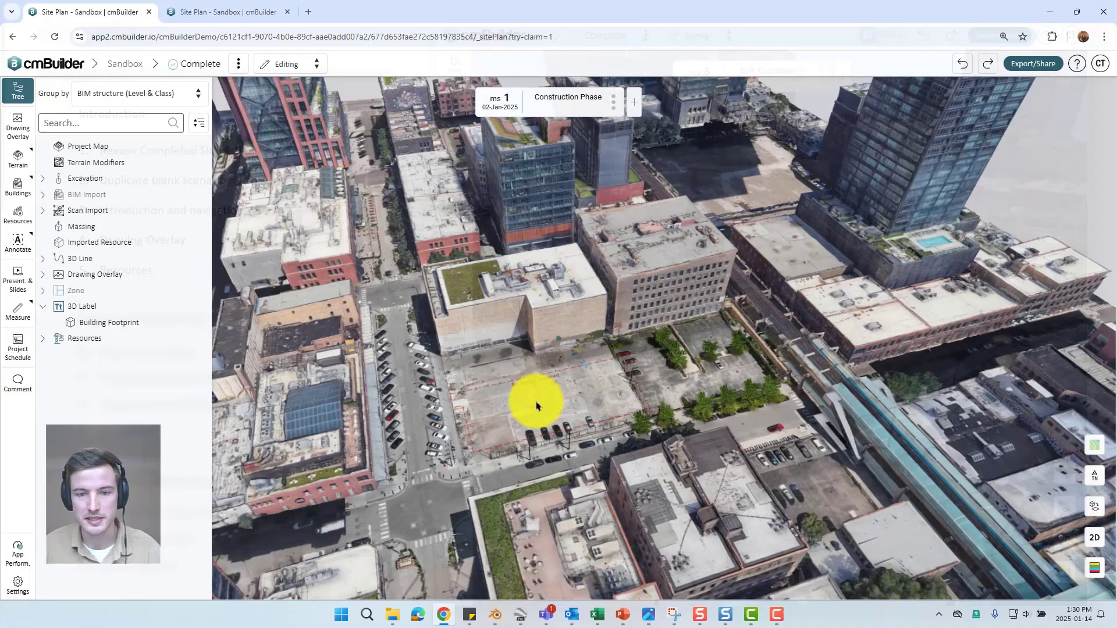
Step: Examine the vacant lot and its surroundings, advancing the completed scenario to the Site Mobilization milestone
scroll(535, 401, "up", 5)
scroll(554, 380, "up", 5)
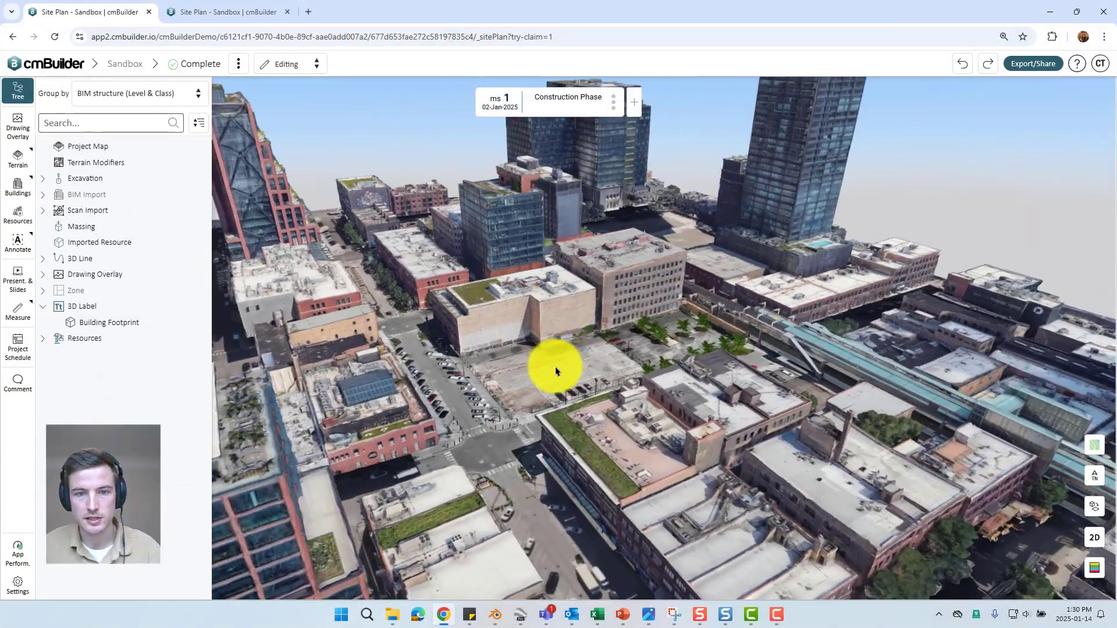
scroll(571, 372, "up", 3)
scroll(577, 351, "down", 3)
scroll(576, 366, "up", 1)
key("Right")
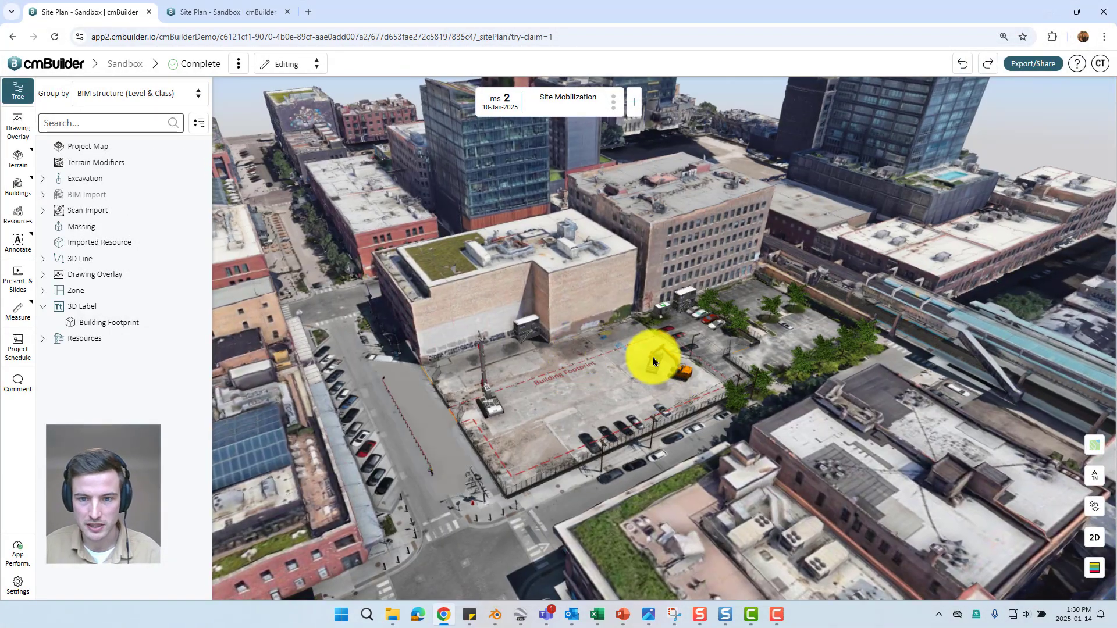
scroll(622, 376, "up", 5)
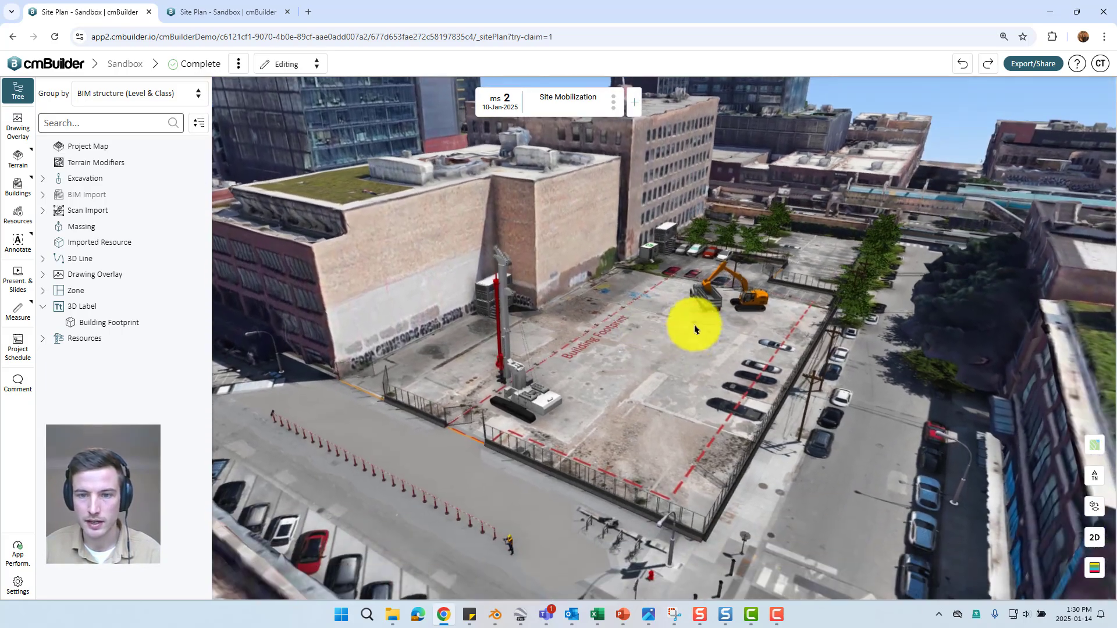
left_click_drag(673, 385, 646, 370)
middle_click_drag(644, 369, 671, 383)
Step: Go through the construction milestones up to Pour L2 Slab
key("Right")
key("Right")
key("Right")
key("Right")
key("Right")
key("Right")
key("Right")
key("Right")
Step: Go through the remaining milestones up to Project Complete and inspect the finished building from several angles
key("Right")
key("Right")
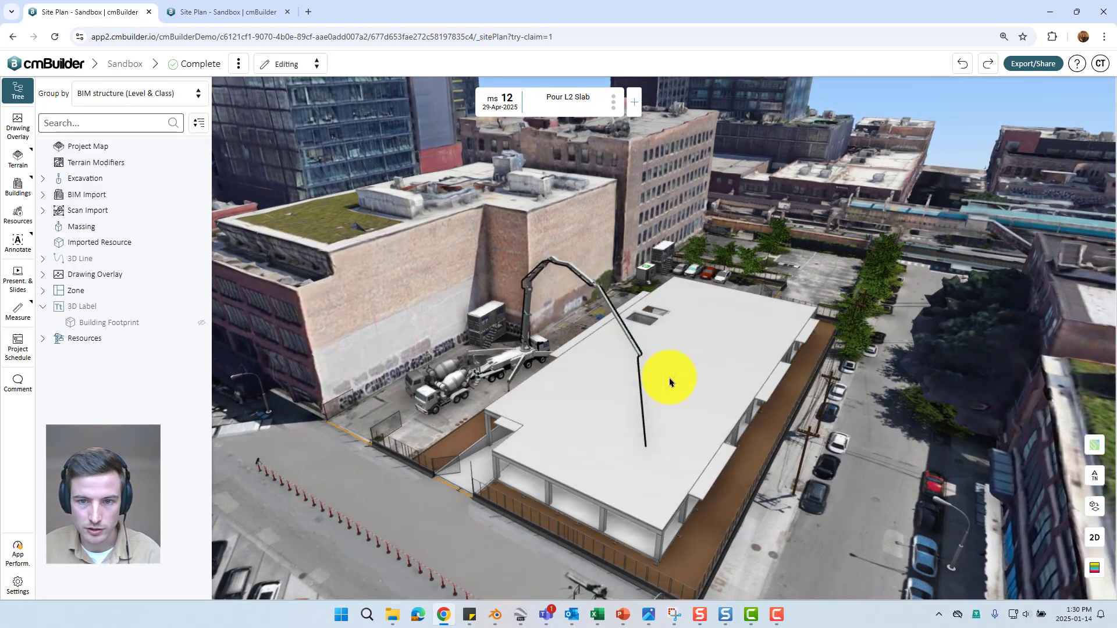
key("Right")
key("Right")
key("Right")
key("Right")
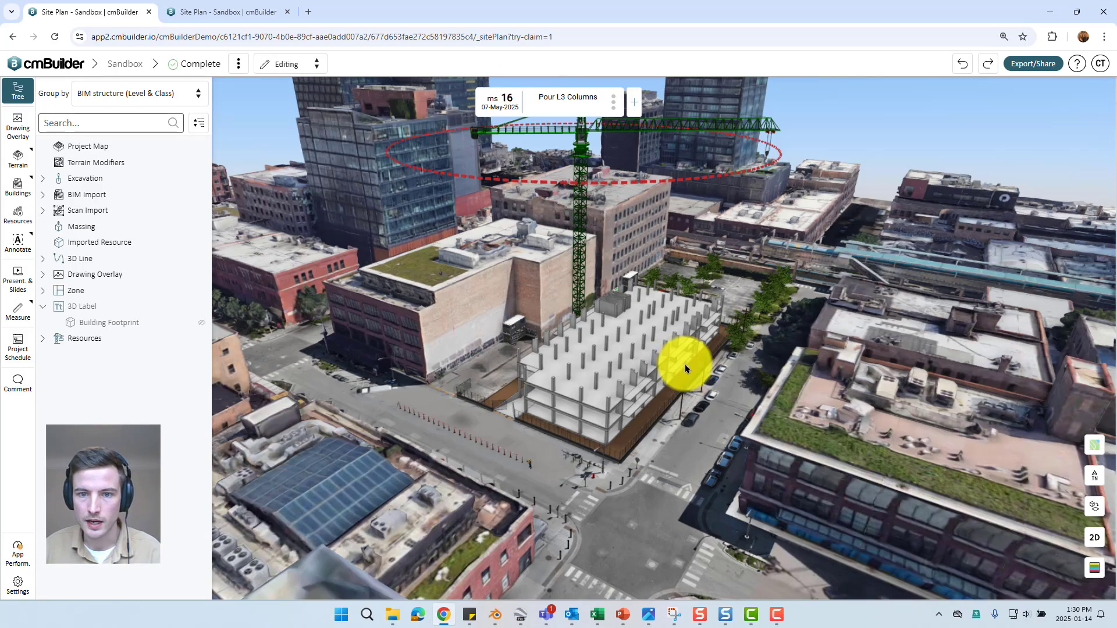
middle_click_drag(685, 364, 613, 405)
key("Right")
key("Right")
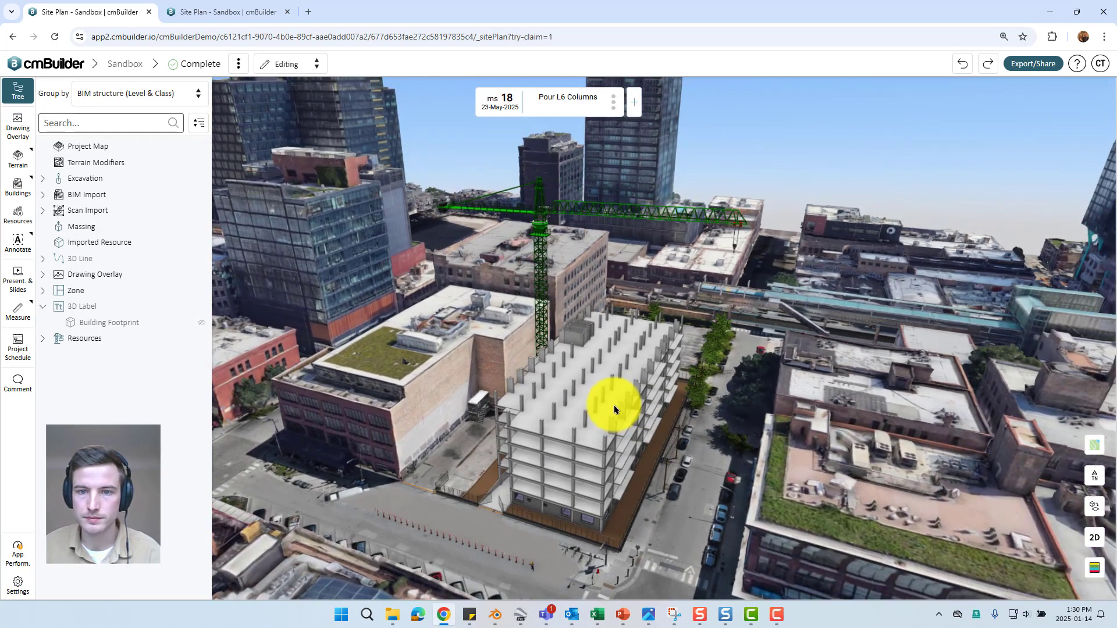
key("Right")
key("Right")
key("Right")
key("Right")
key("Right")
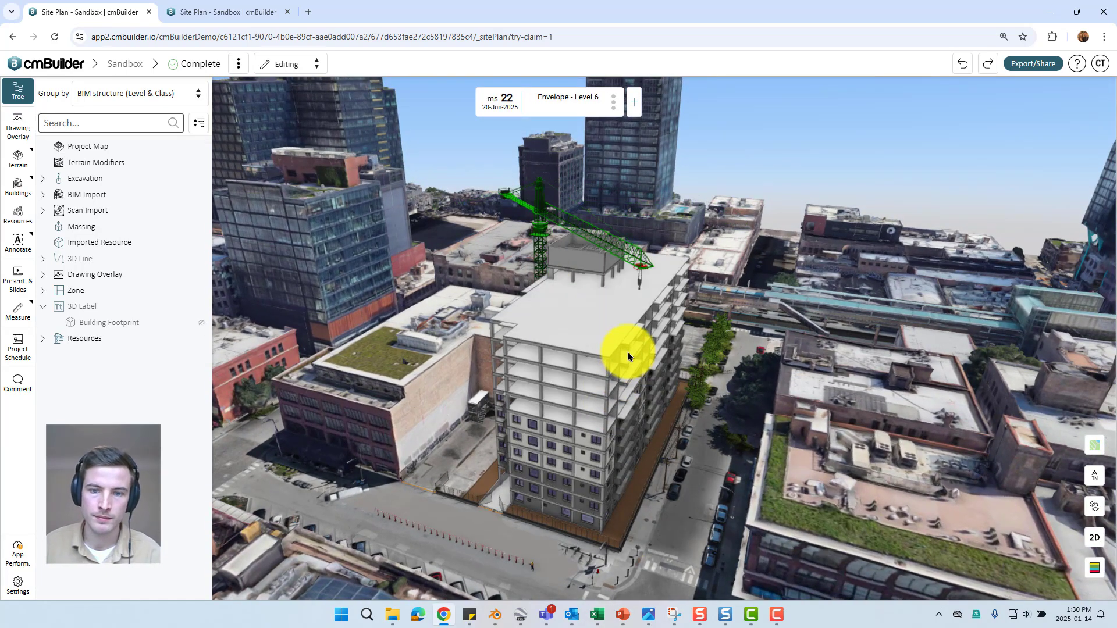
key("Right")
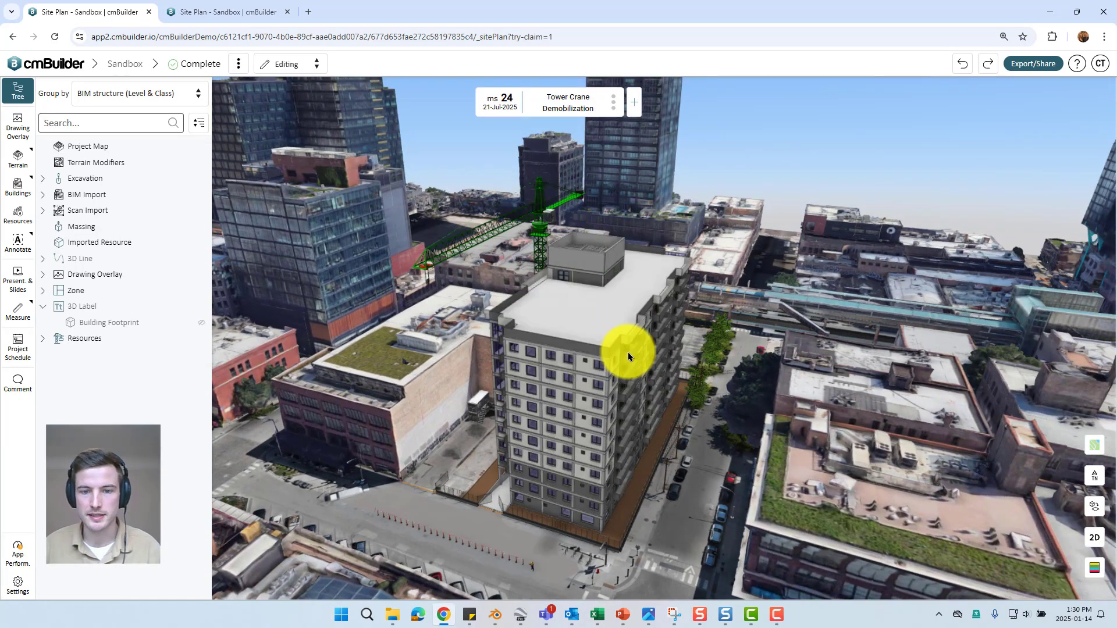
key("Right")
scroll(620, 369, "up", 5)
left_click_drag(616, 393, 878, 434)
left_click_drag(472, 385, 608, 350)
scroll(560, 362, "down", 5)
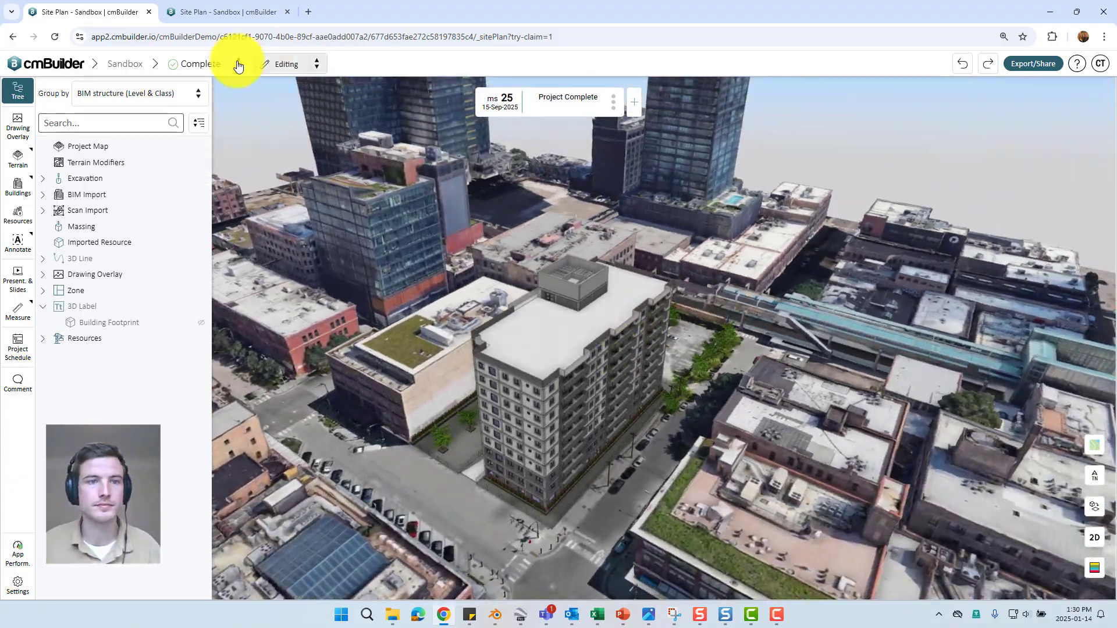
Step: Duplicate the Duplicate Me scenario from the Sandbox project overview with all content, naming the copy with the trainee's first name plus "Training"
left_click(209, 11)
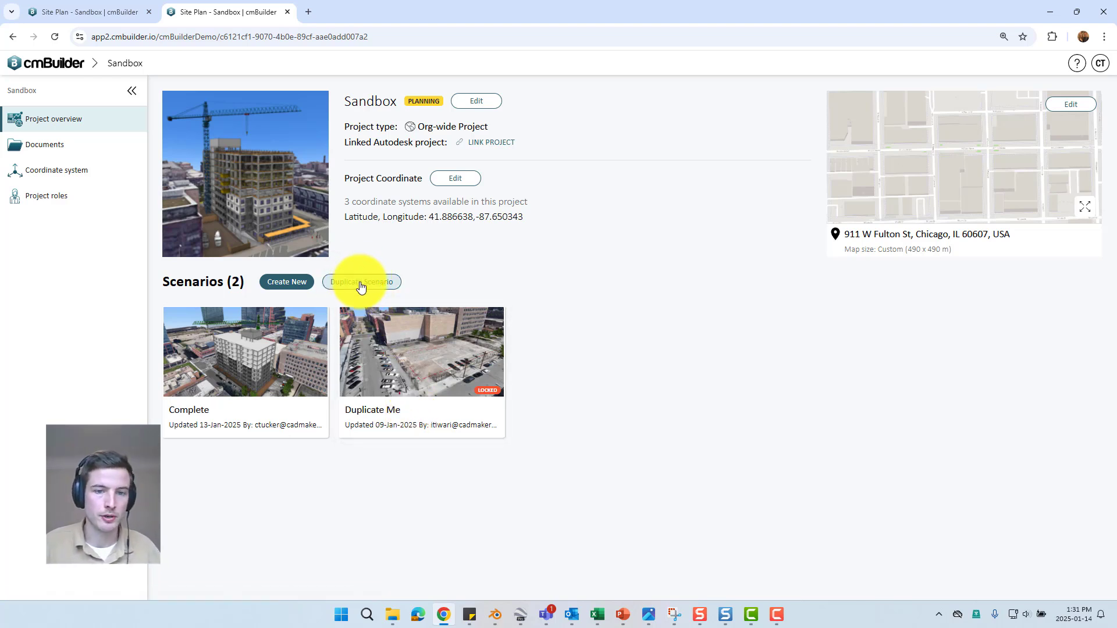
left_click(493, 320)
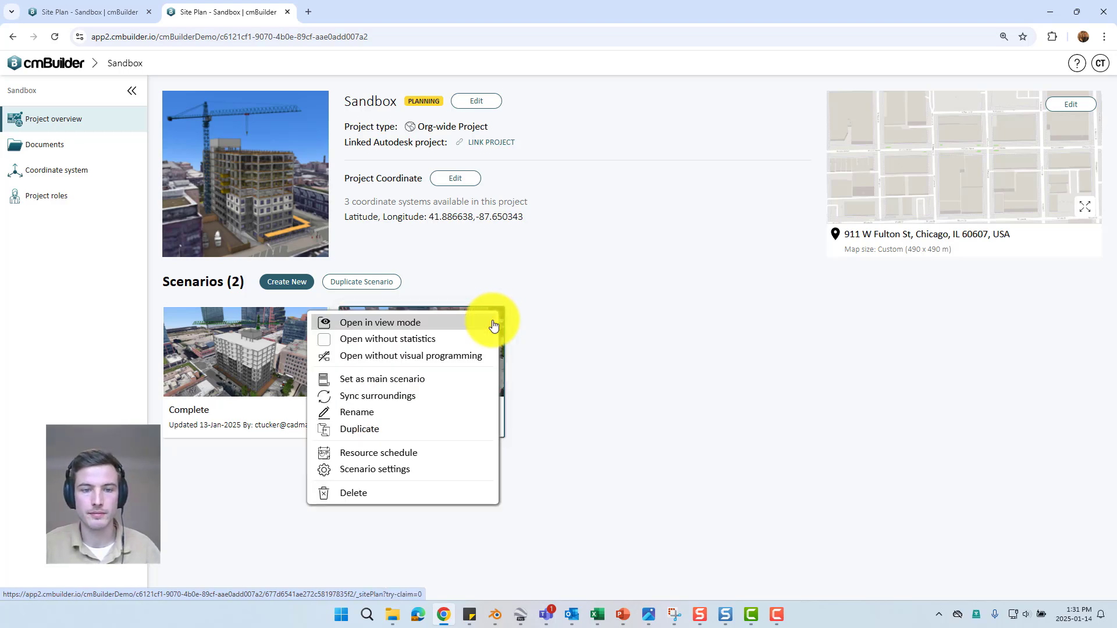
left_click(378, 429)
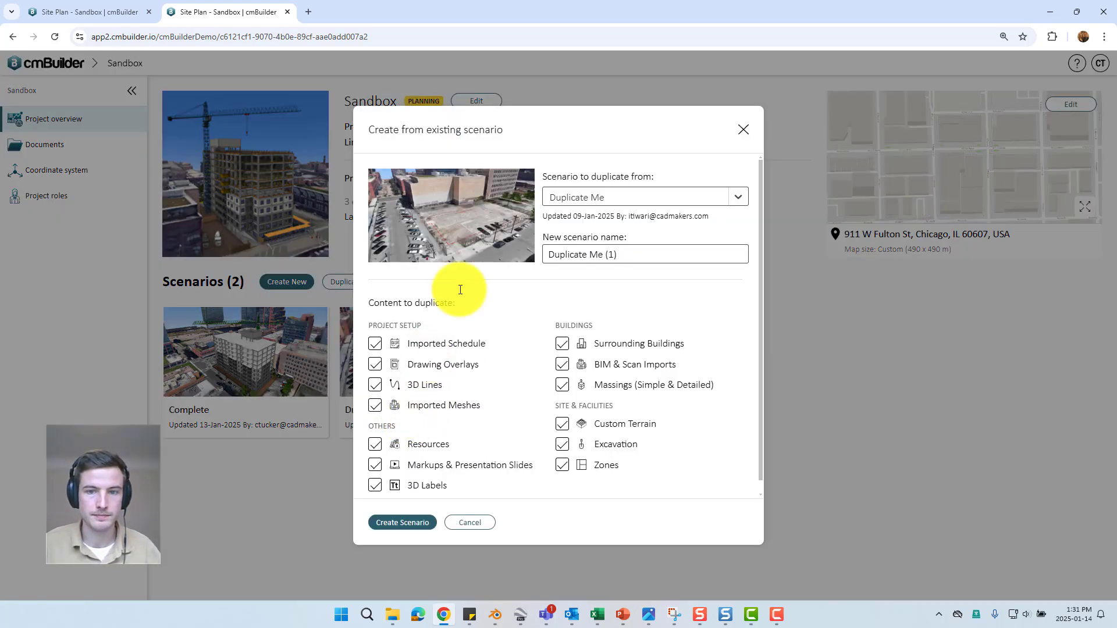
triple_click(636, 254)
type("Cal Training")
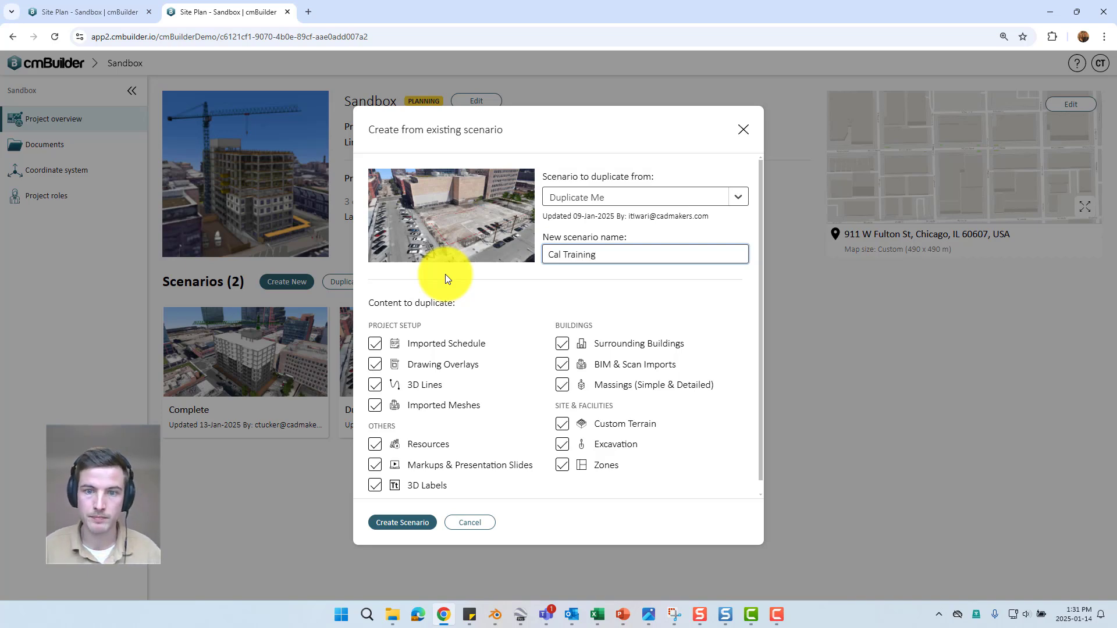
left_click(415, 521)
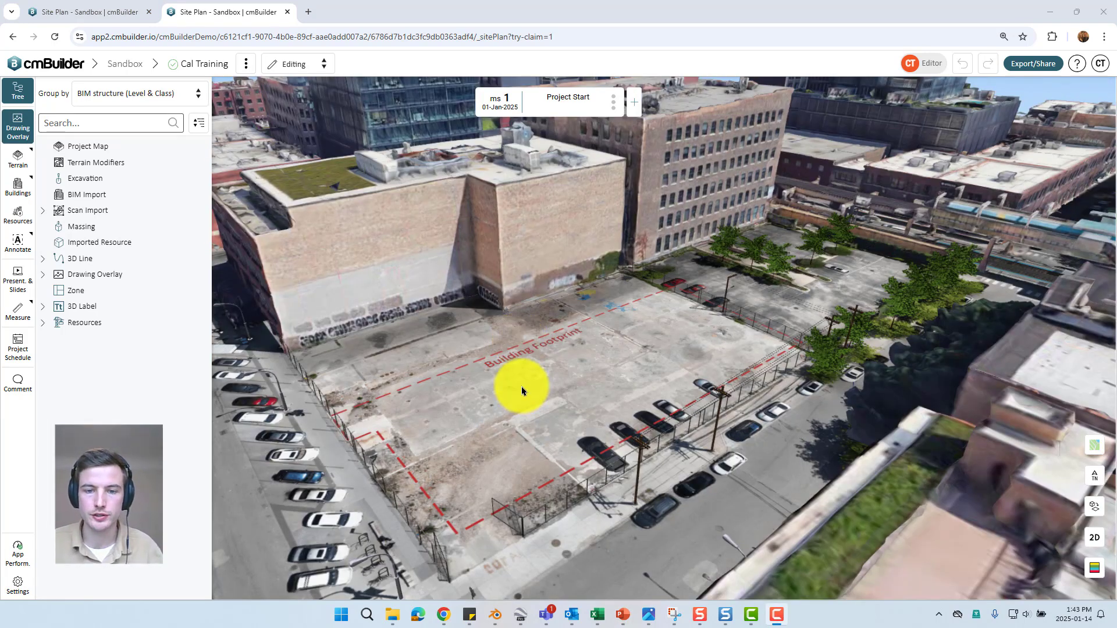
Step: Hide the project tree and show it again
left_click_drag(520, 387, 549, 402)
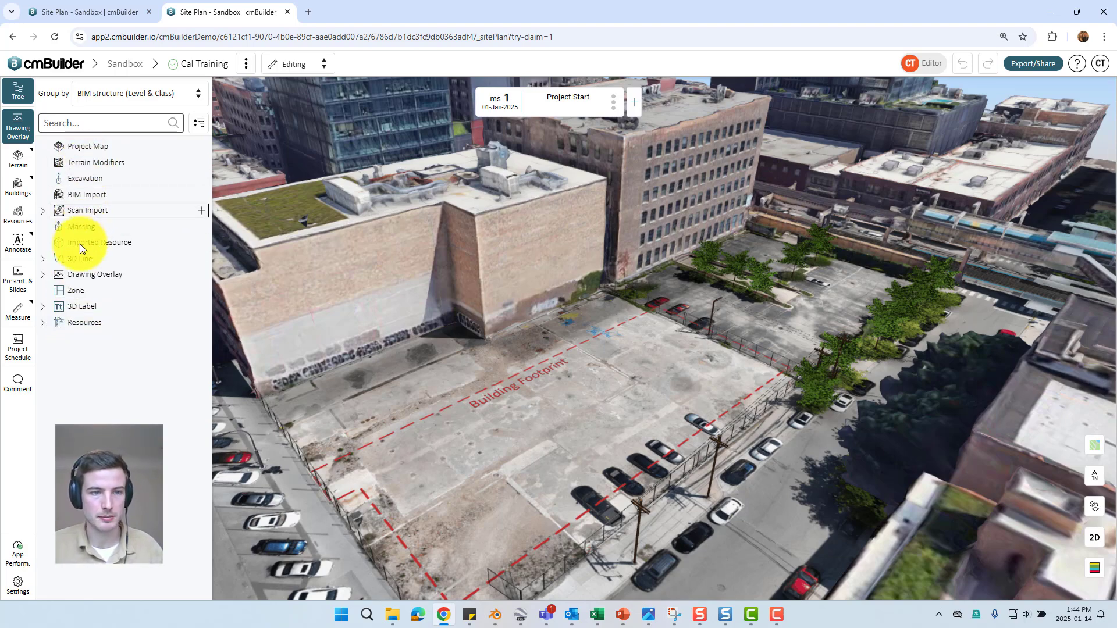
left_click(23, 95)
left_click(23, 95)
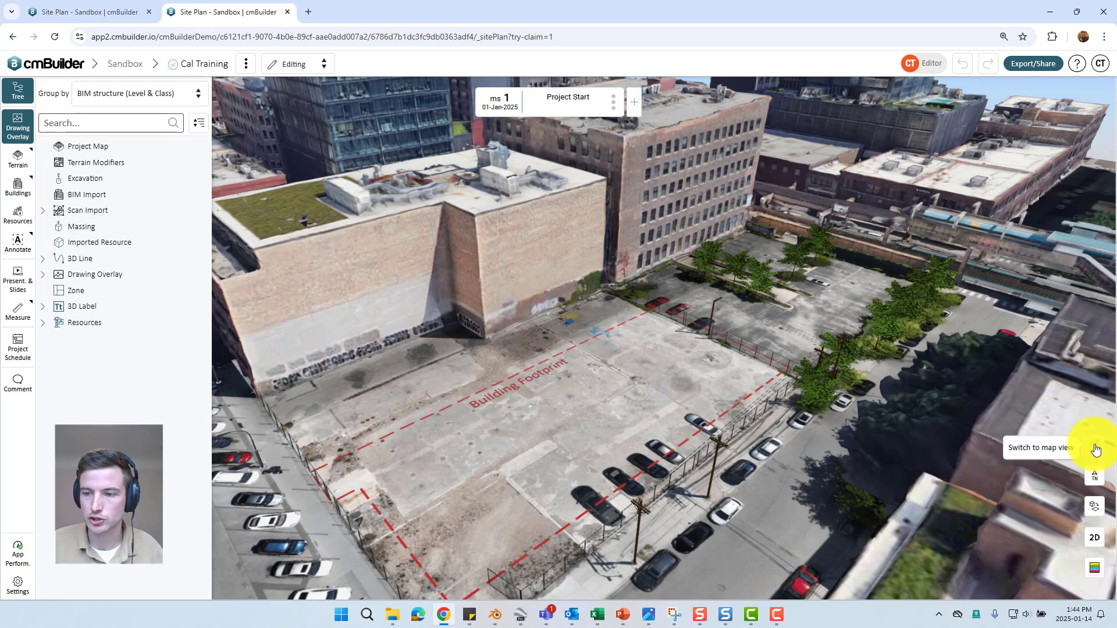
Step: View the site in 2D from above, oriented to north, and examine the street intersection beside the building footprint
left_click(1094, 537)
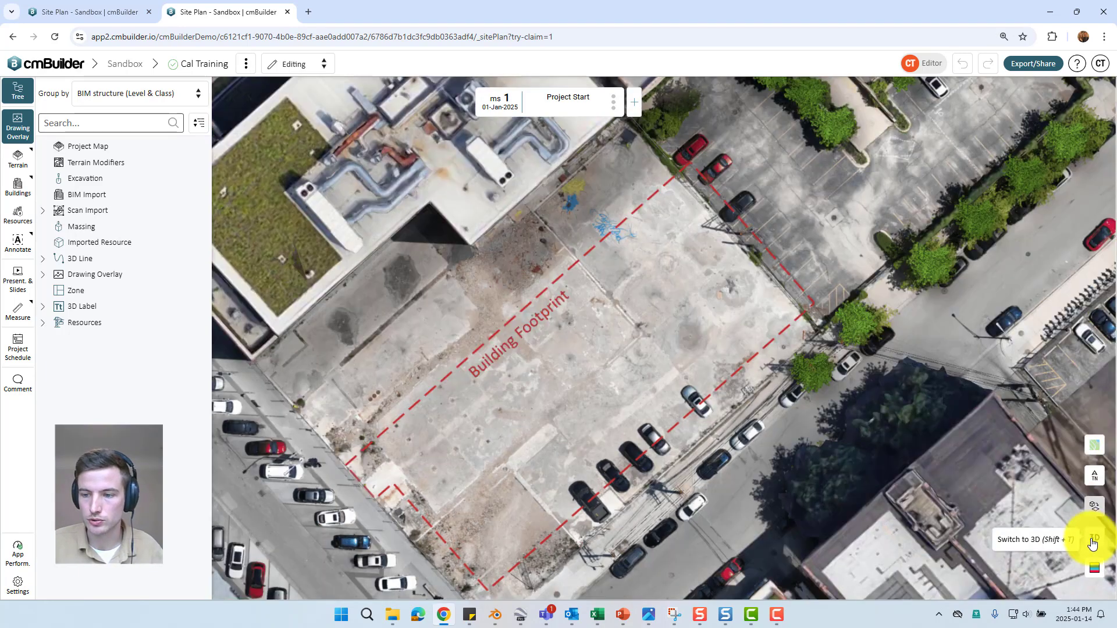
left_click(1096, 479)
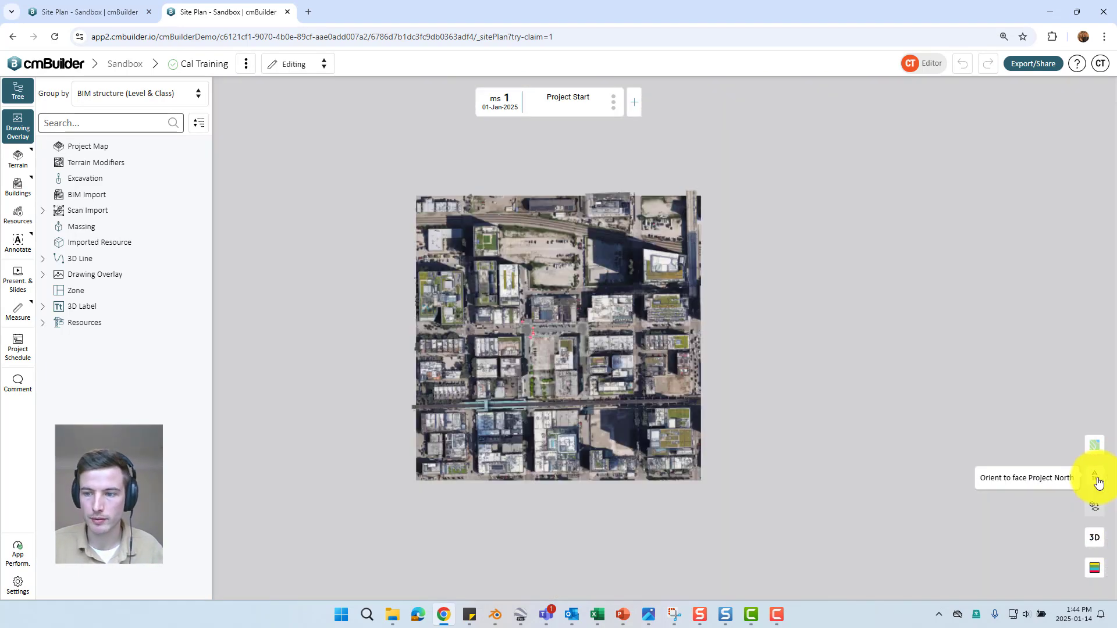
scroll(546, 336, "up", 3)
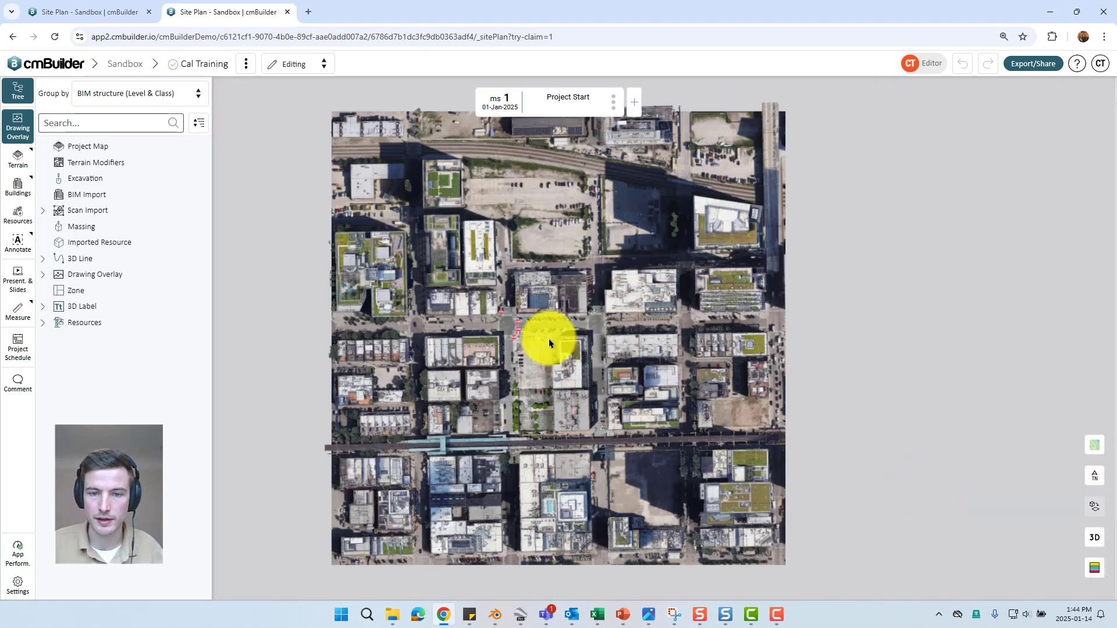
scroll(546, 336, "up", 5)
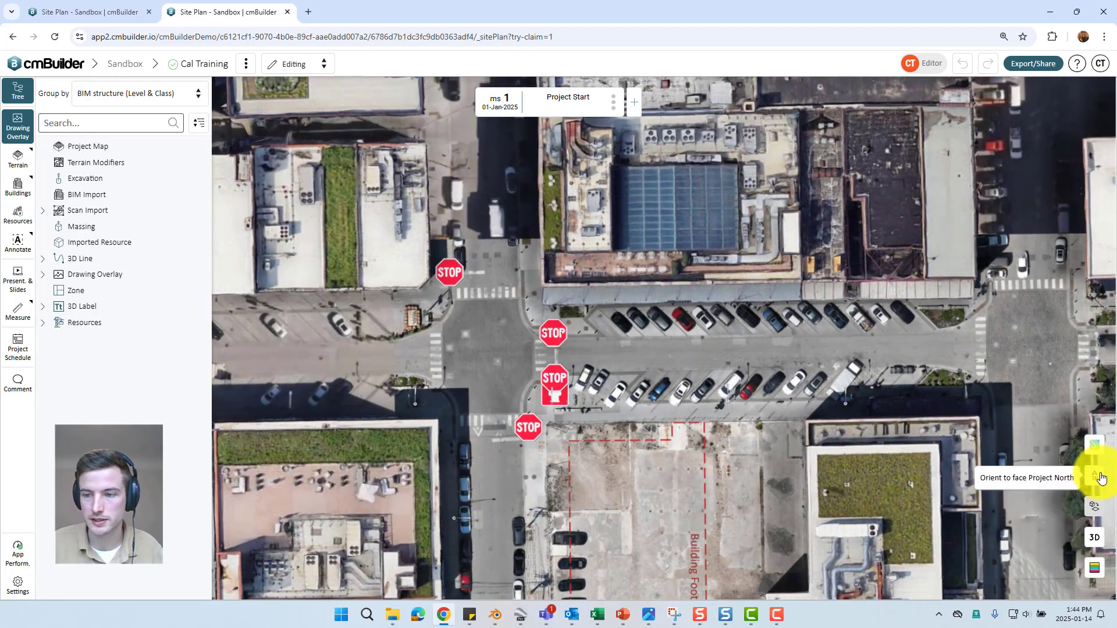
left_click(1096, 509)
left_click(1096, 509)
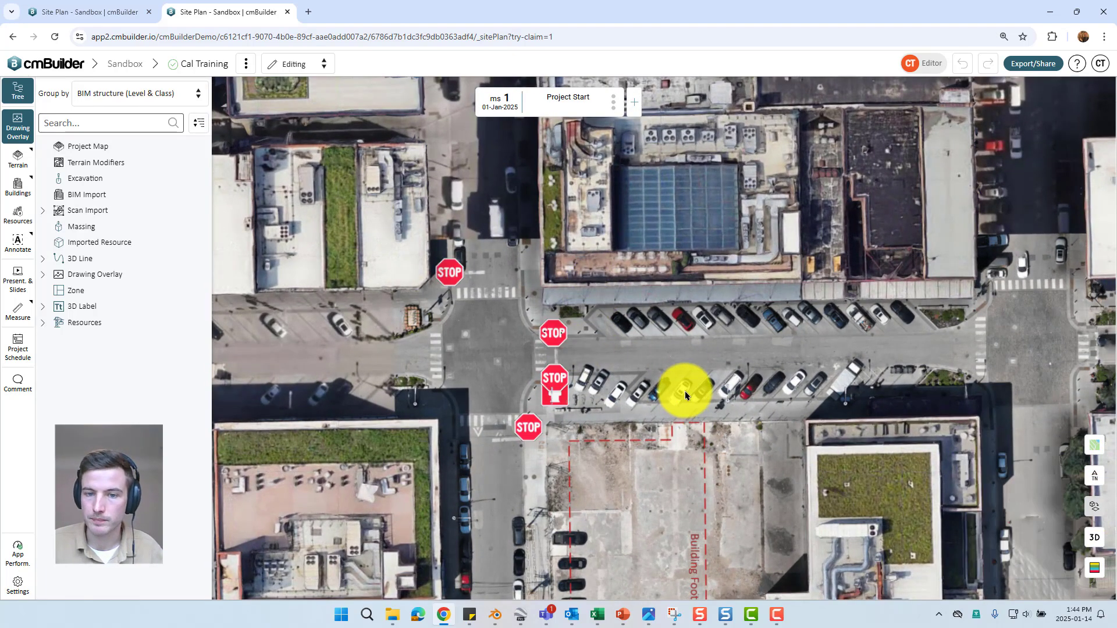
scroll(692, 396, "up", 5)
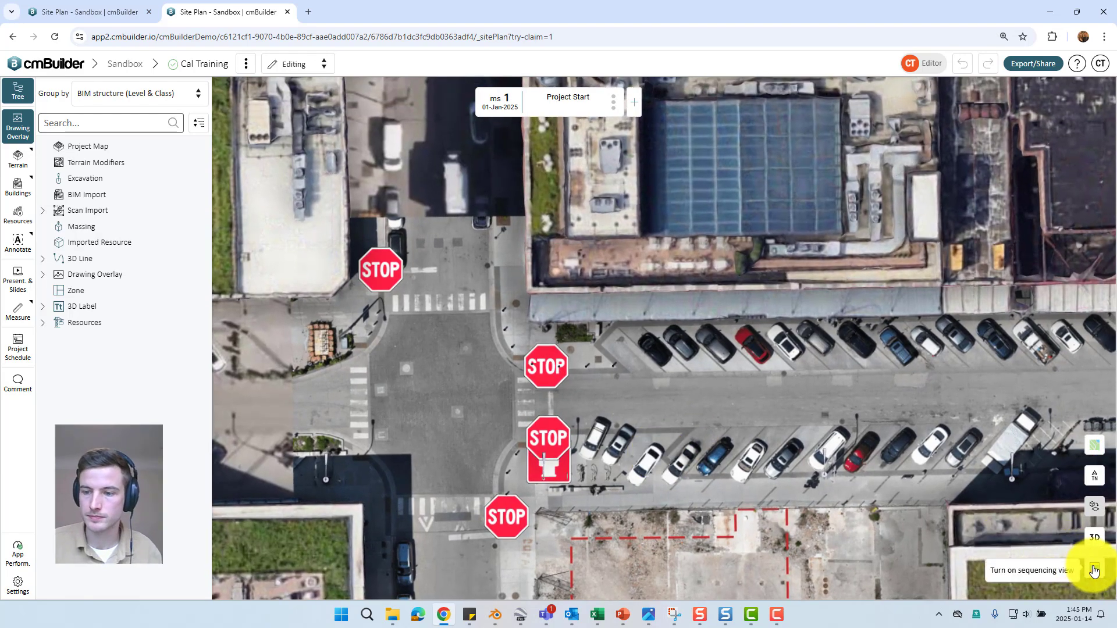
Step: Return to the 3D view and inspect the vacant lot with its building footprint and neighbouring buildings
left_click(1094, 537)
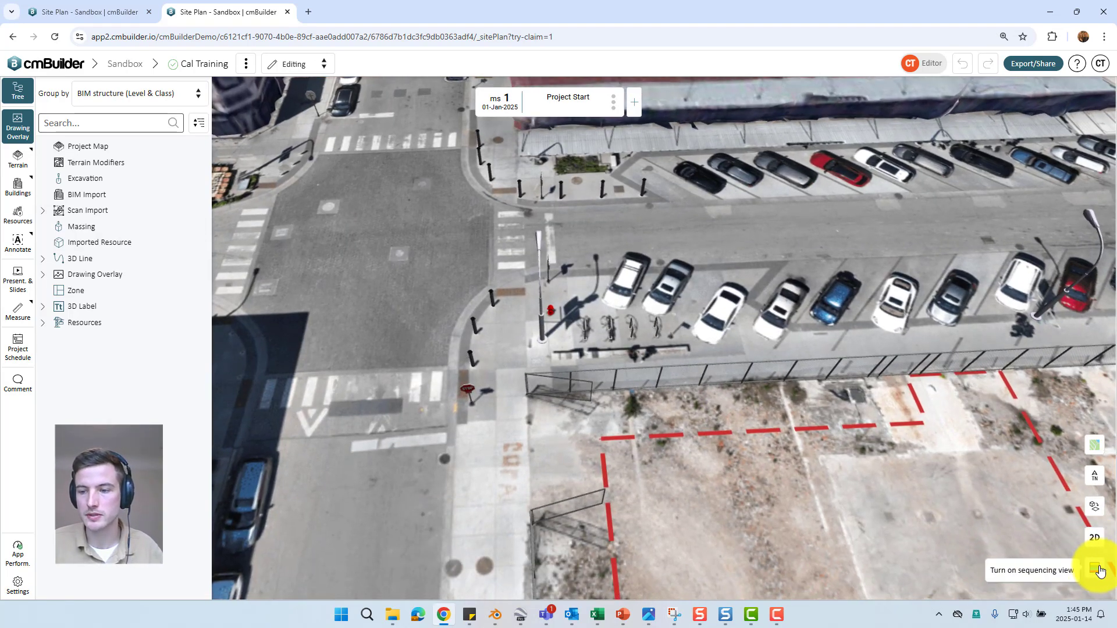
left_click_drag(899, 526, 641, 369)
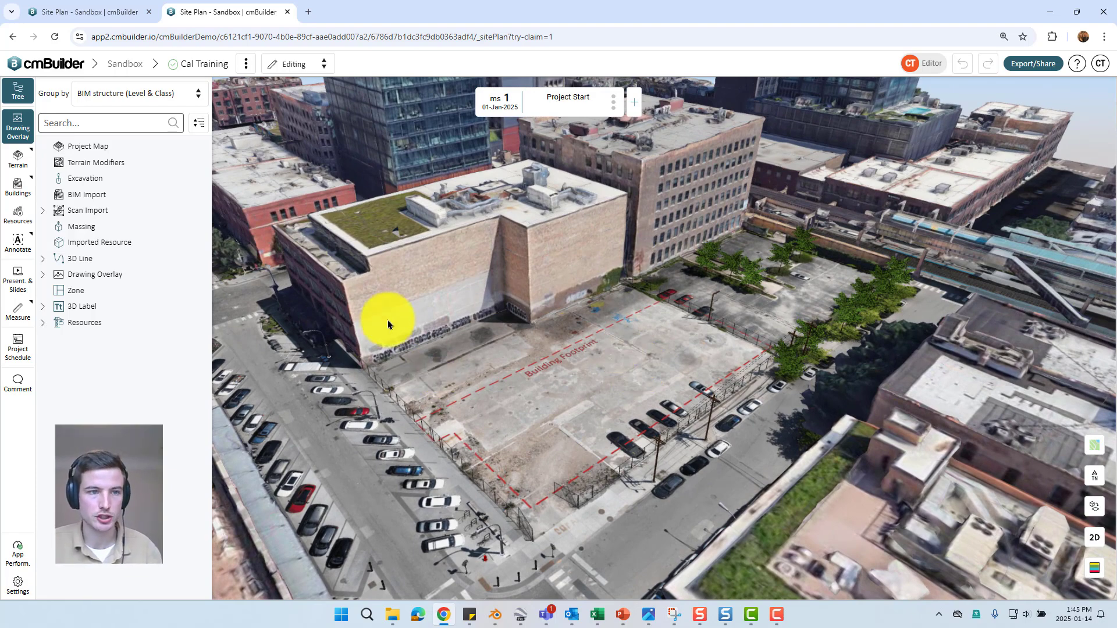
left_click_drag(507, 436, 502, 435)
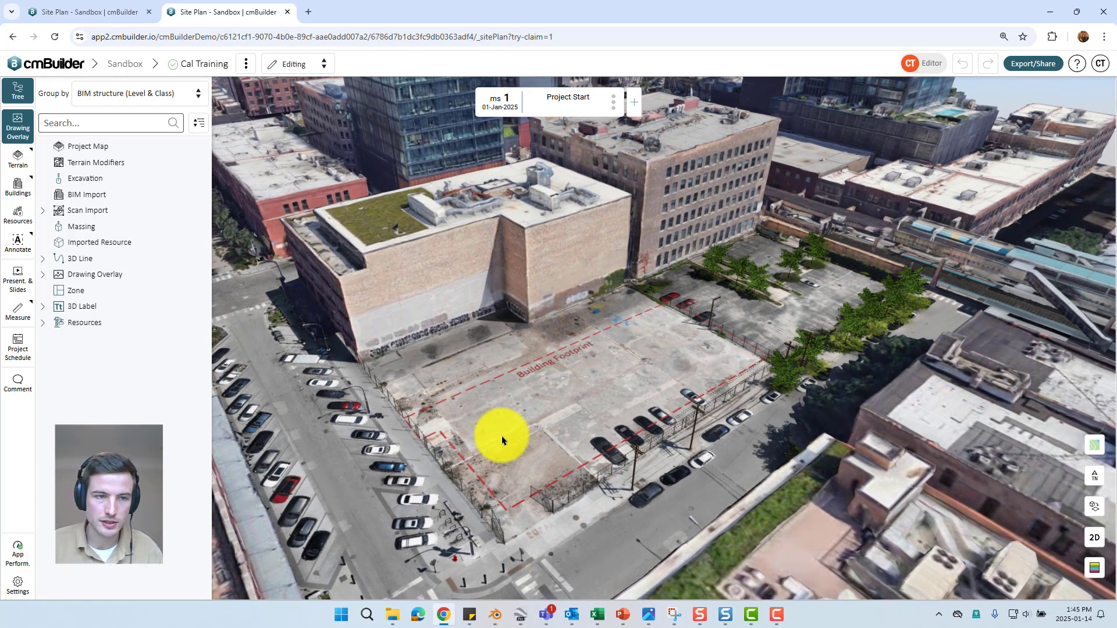
left_click_drag(501, 435, 511, 435)
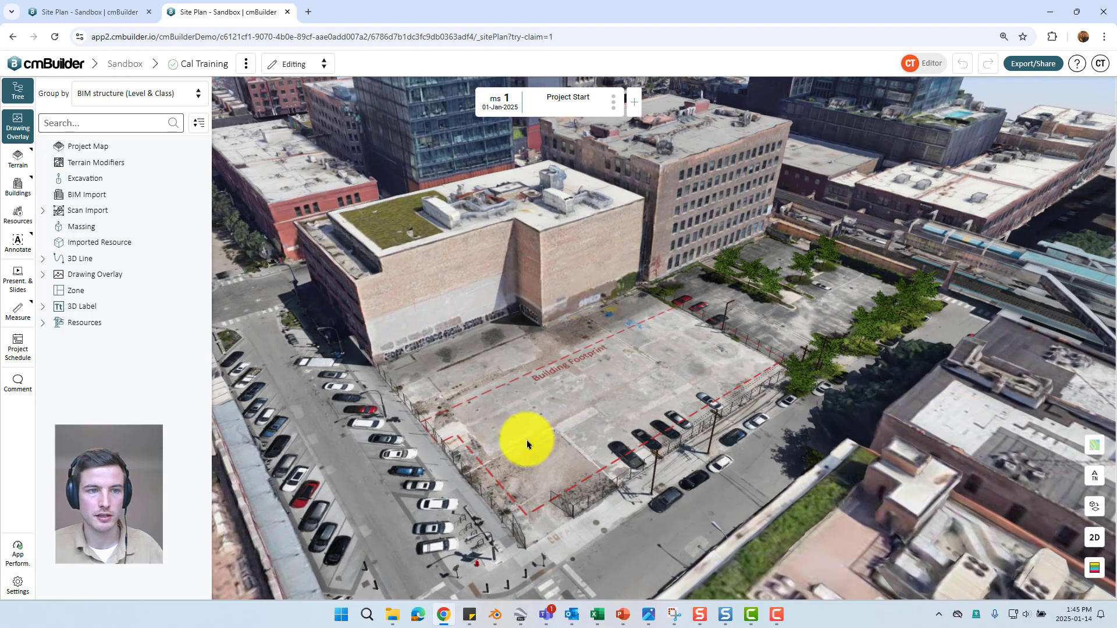
scroll(530, 441, "up", 2)
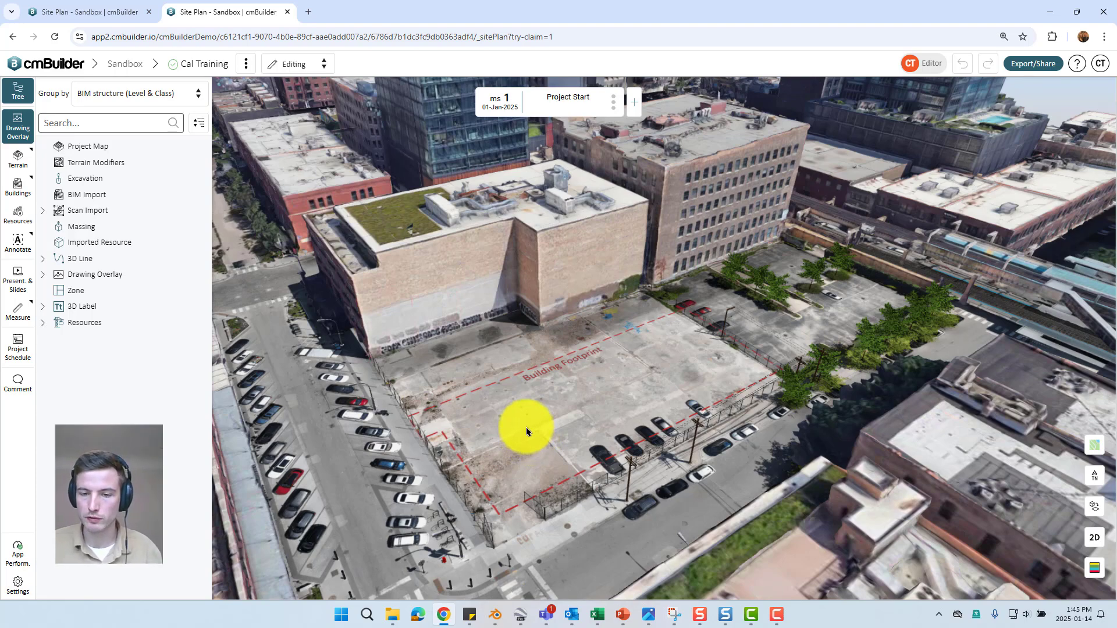
scroll(524, 429, "up", 5)
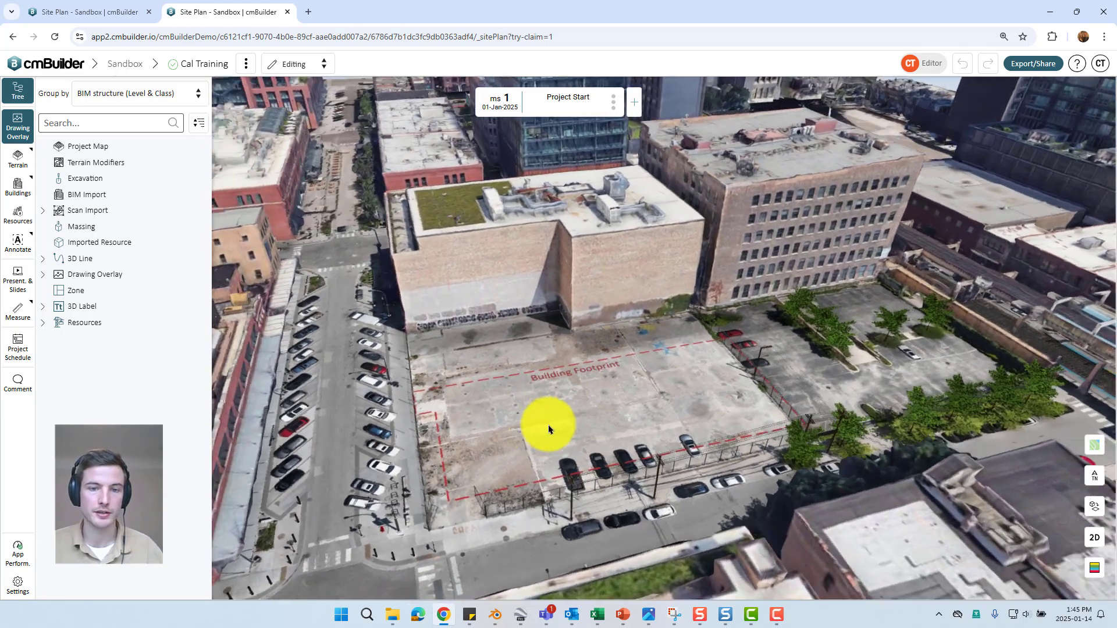
mouse_move(548, 425)
left_mouse_down()
mouse_move(565, 429)
mouse_move(555, 428)
left_mouse_up()
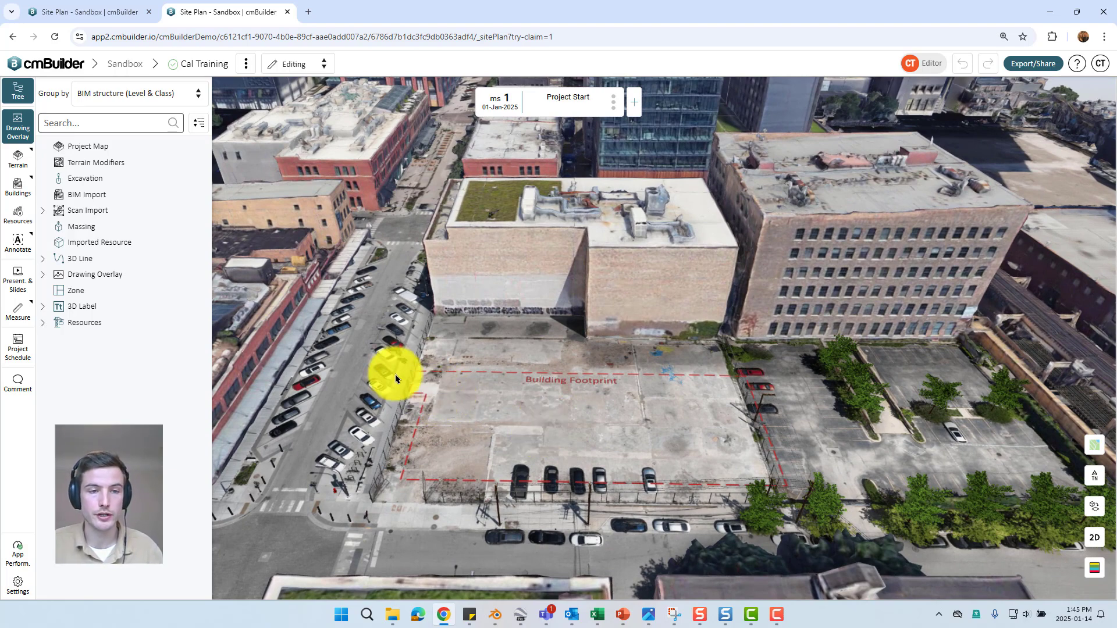
Step: Open The Roxy - Logistics Plan drawing overlay for editing and reconnect it to the timeline, running from Beginning to End
left_click(21, 132)
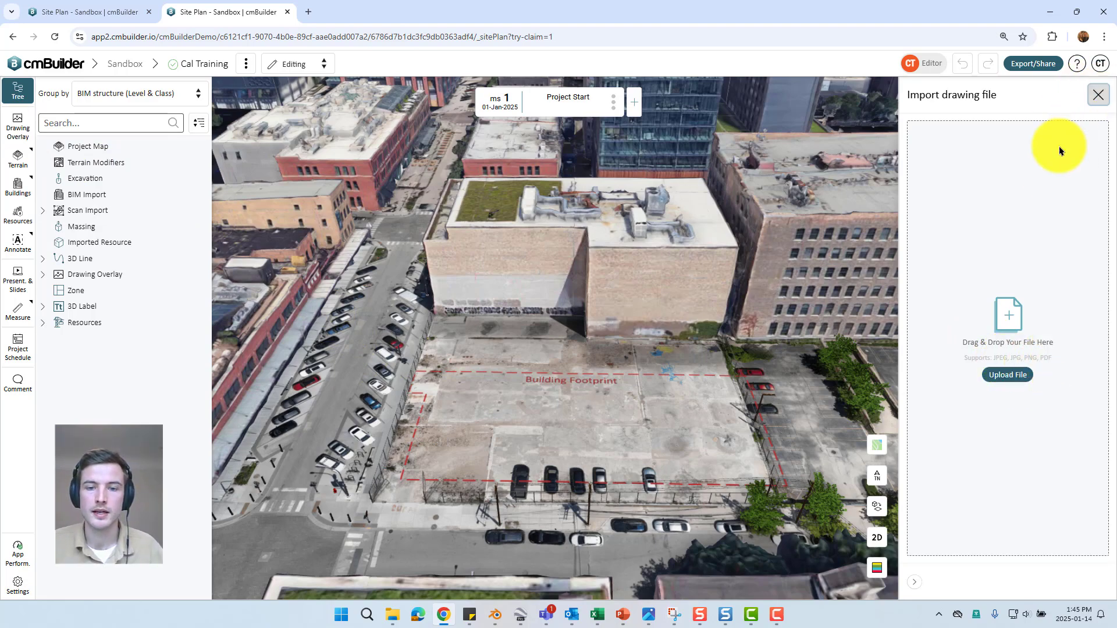
left_click(1098, 95)
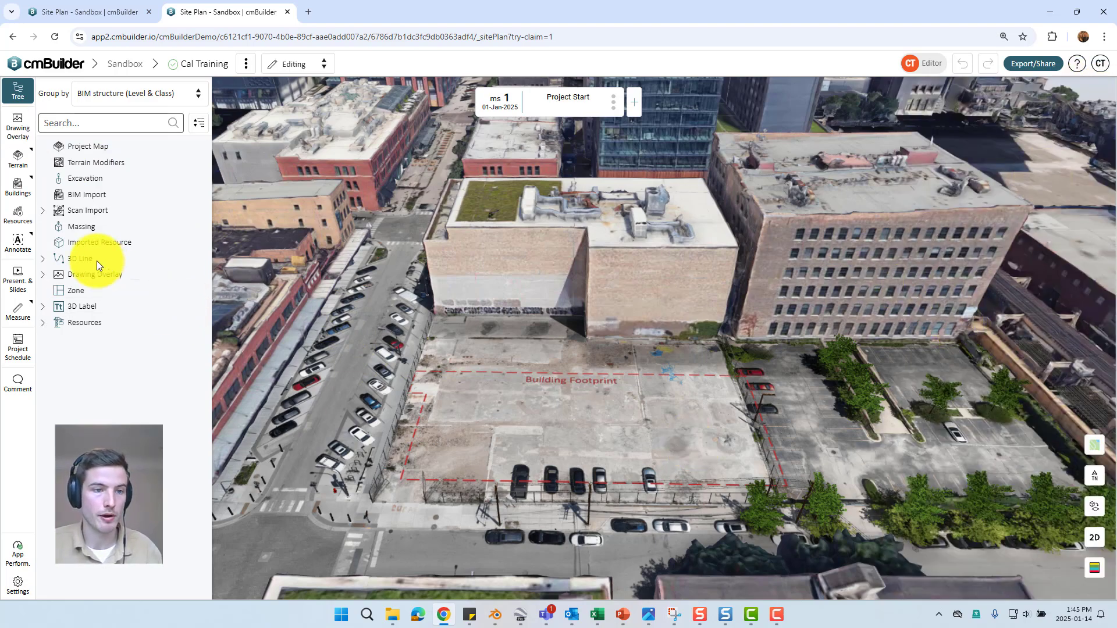
left_click(44, 275)
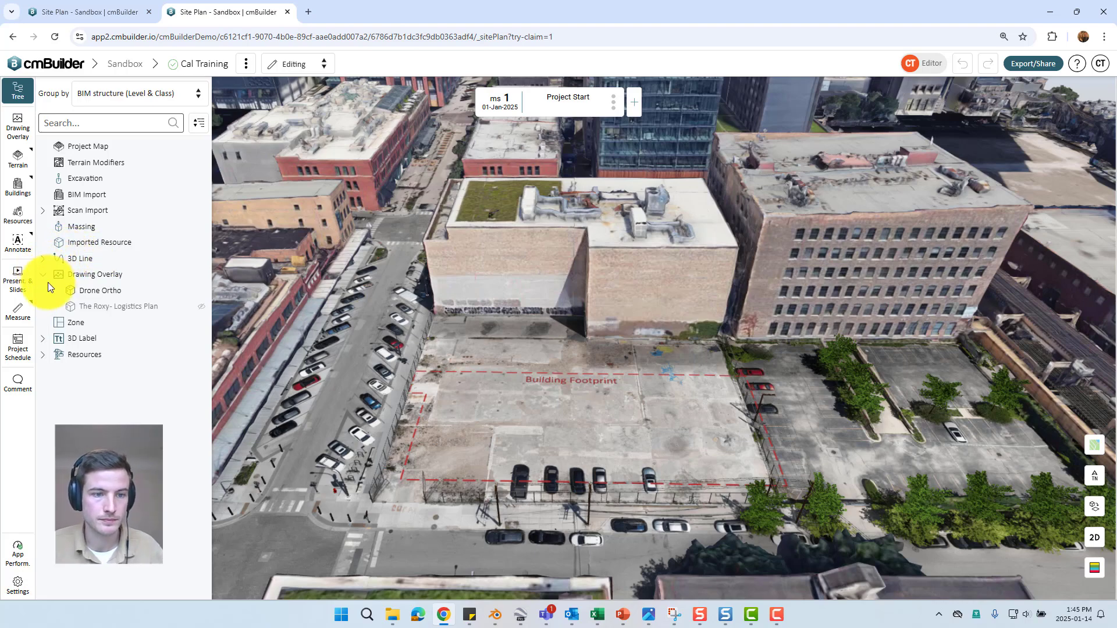
left_click(105, 306)
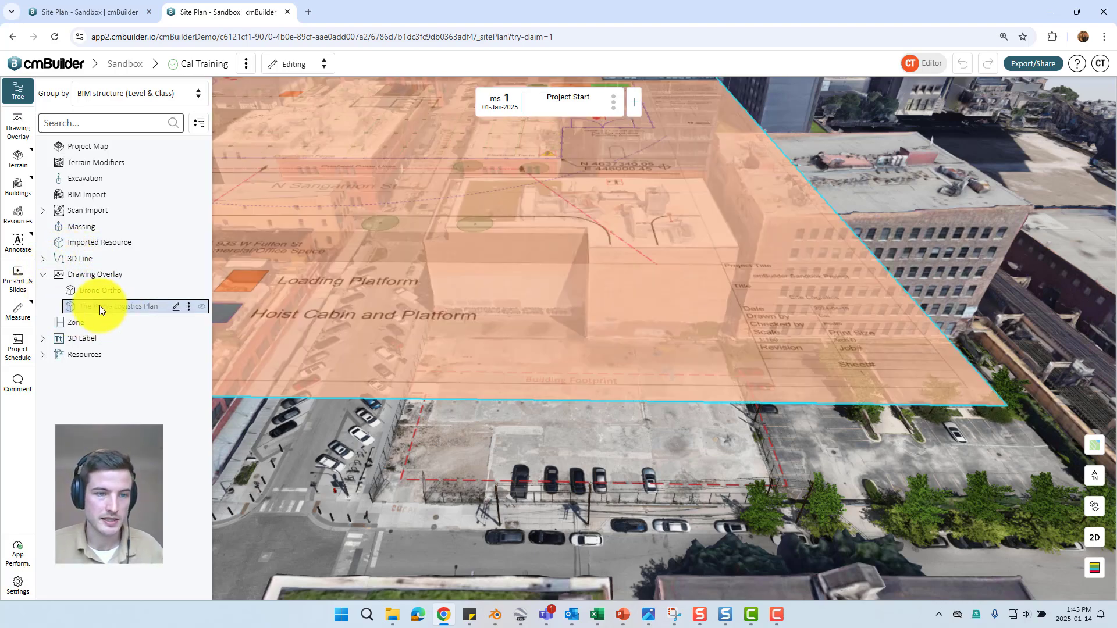
right_click(136, 306)
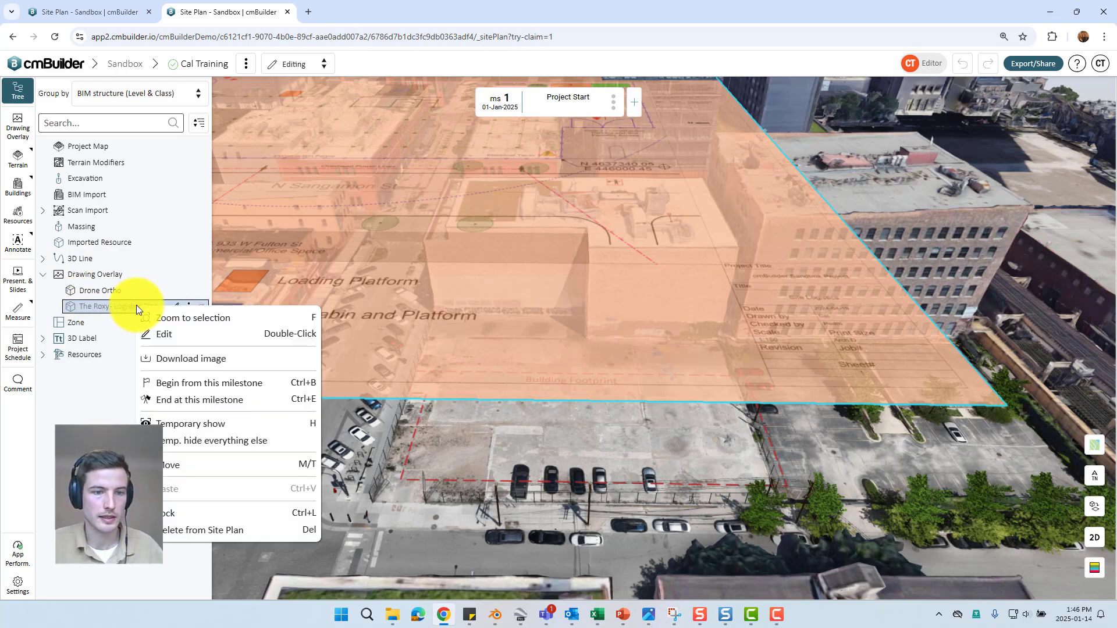
left_click(175, 333)
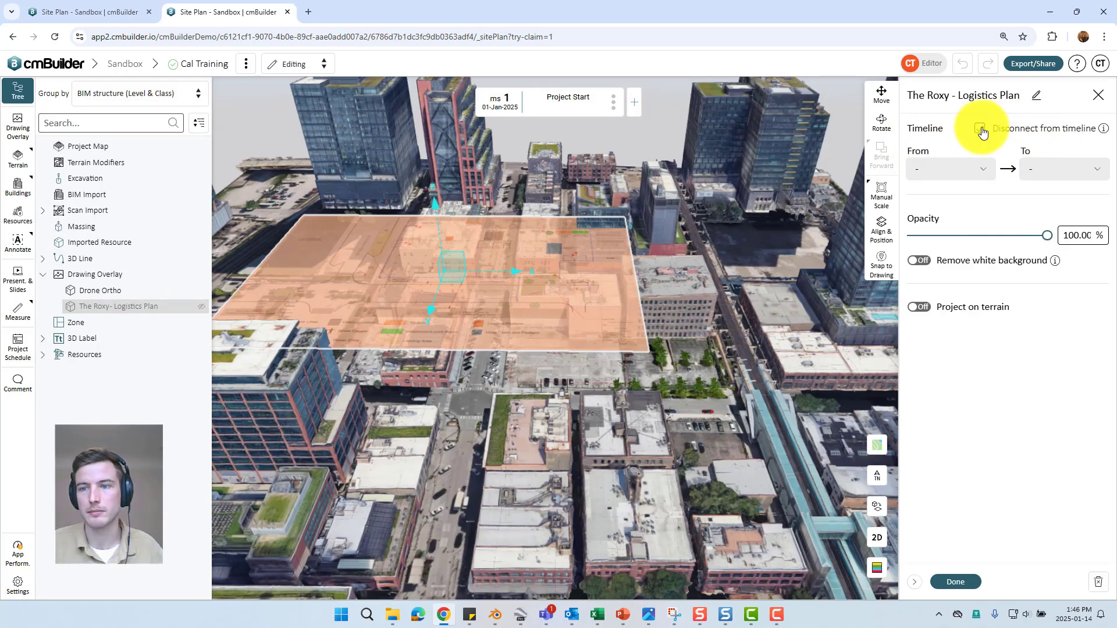
left_click(980, 129)
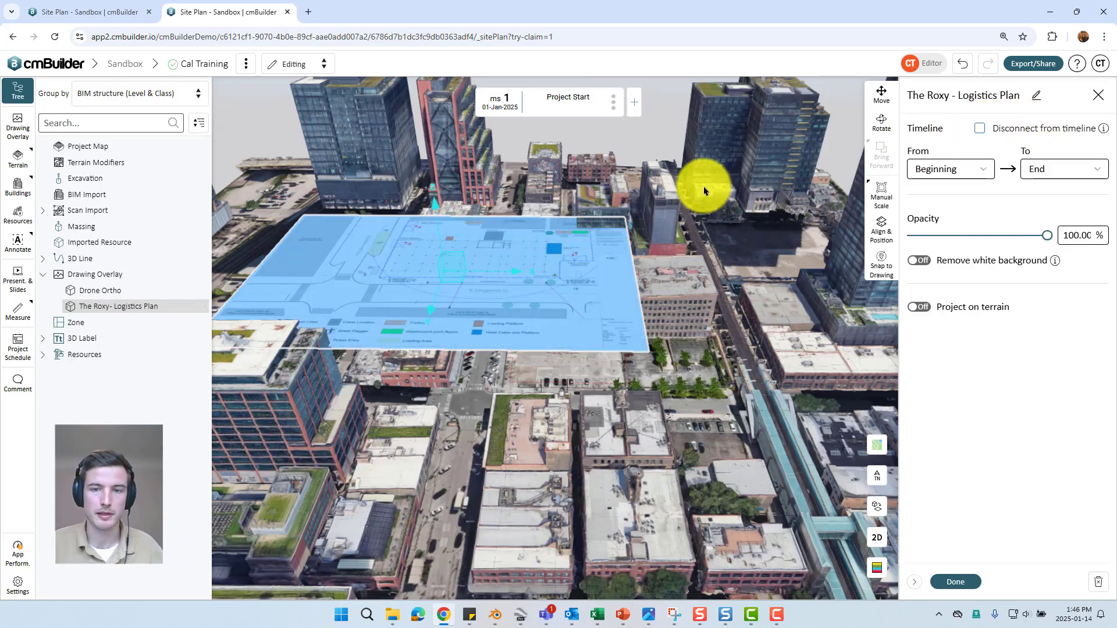
Step: Finish editing The Roxy - Logistics Plan overlay and close its settings
scroll(636, 155, "up", 5)
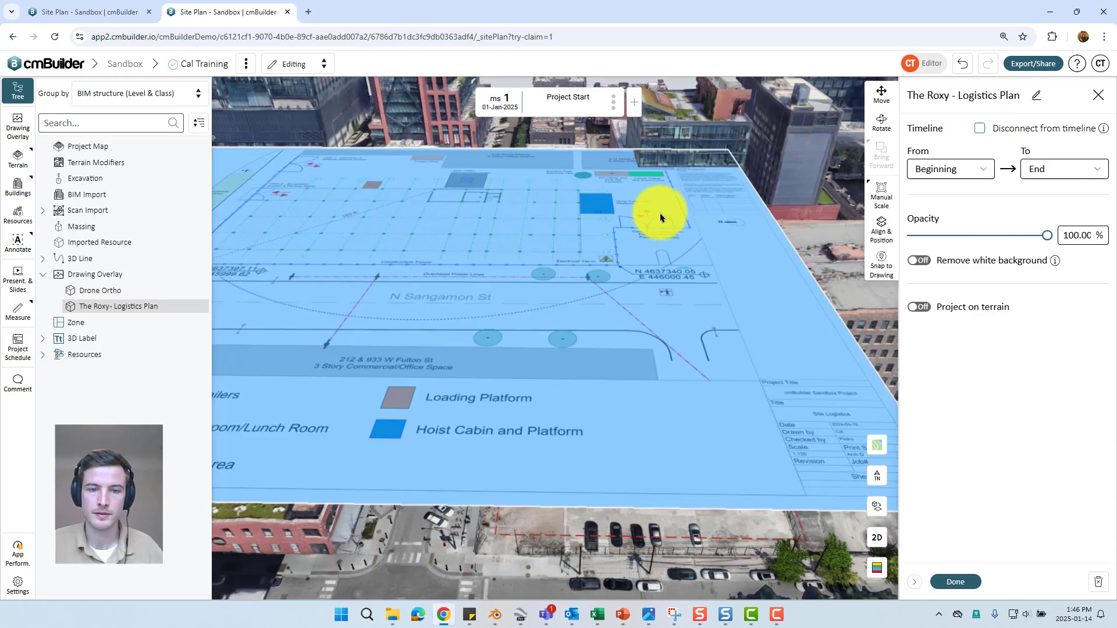
scroll(663, 209, "down", 5)
left_click(969, 583)
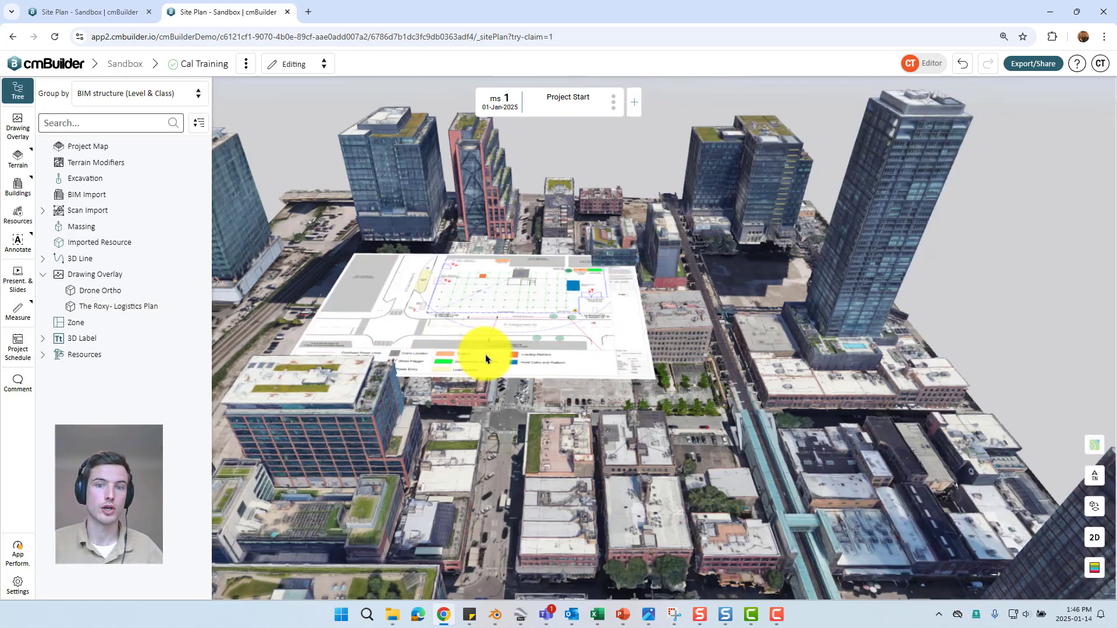
Step: Look over the logistics plan and its legend, reselect the overlay in the model and start Align & Position
left_click_drag(553, 291, 574, 344)
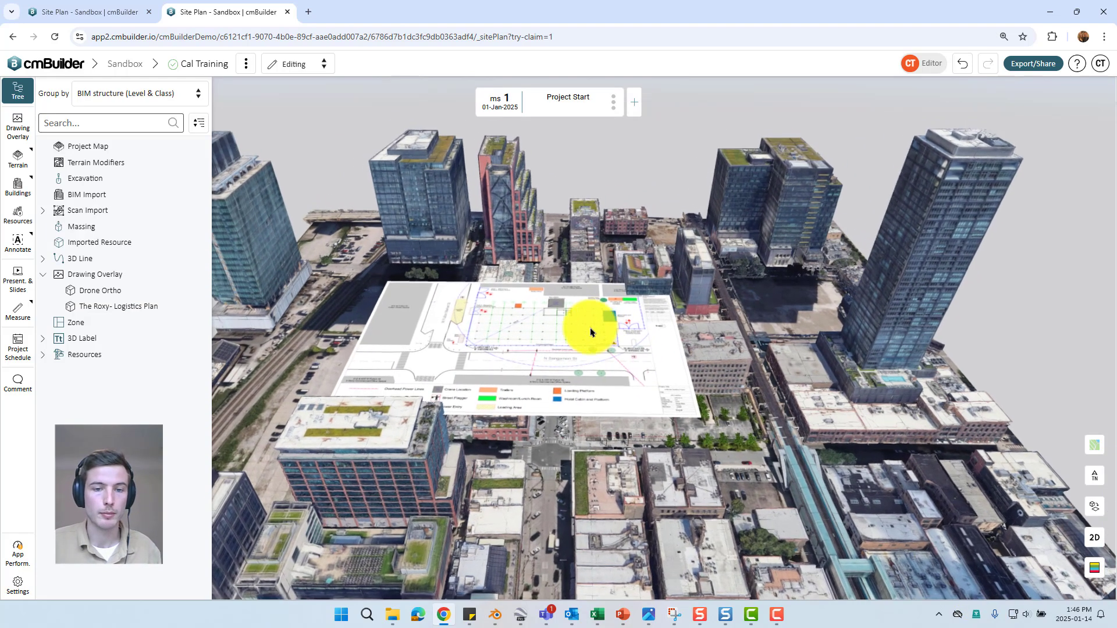
scroll(574, 344, "up", 5)
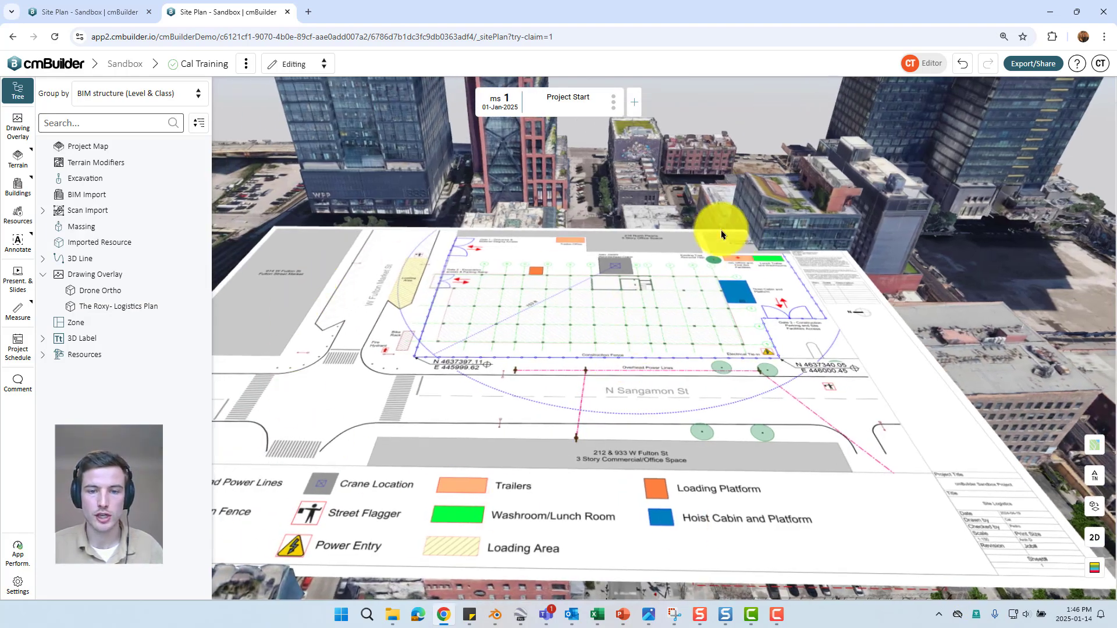
scroll(686, 223, "down", 5)
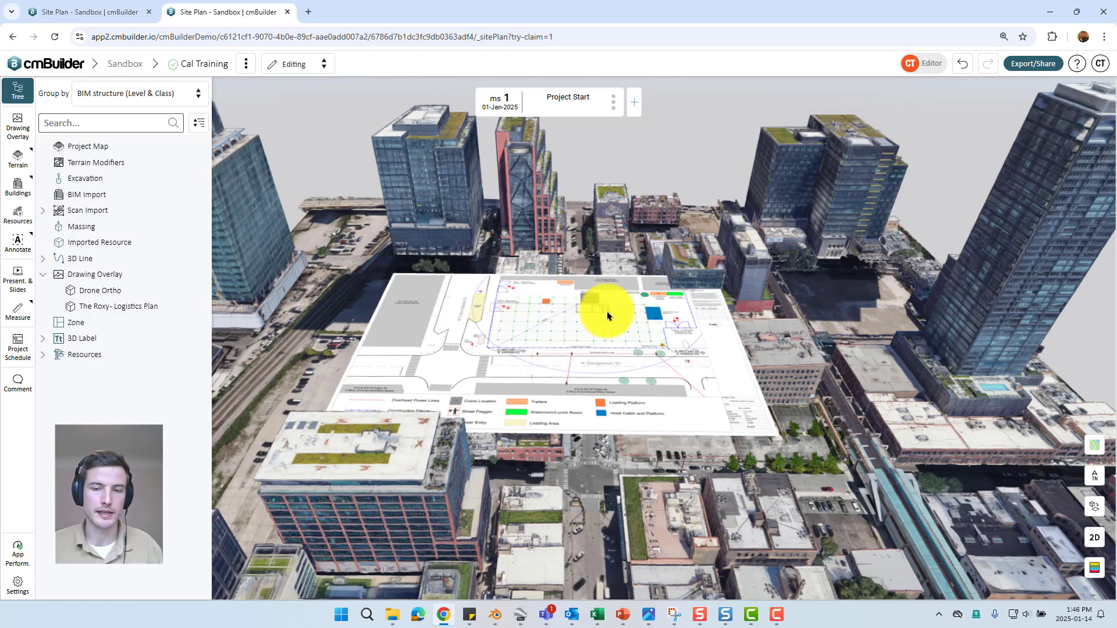
scroll(501, 373, "up", 5)
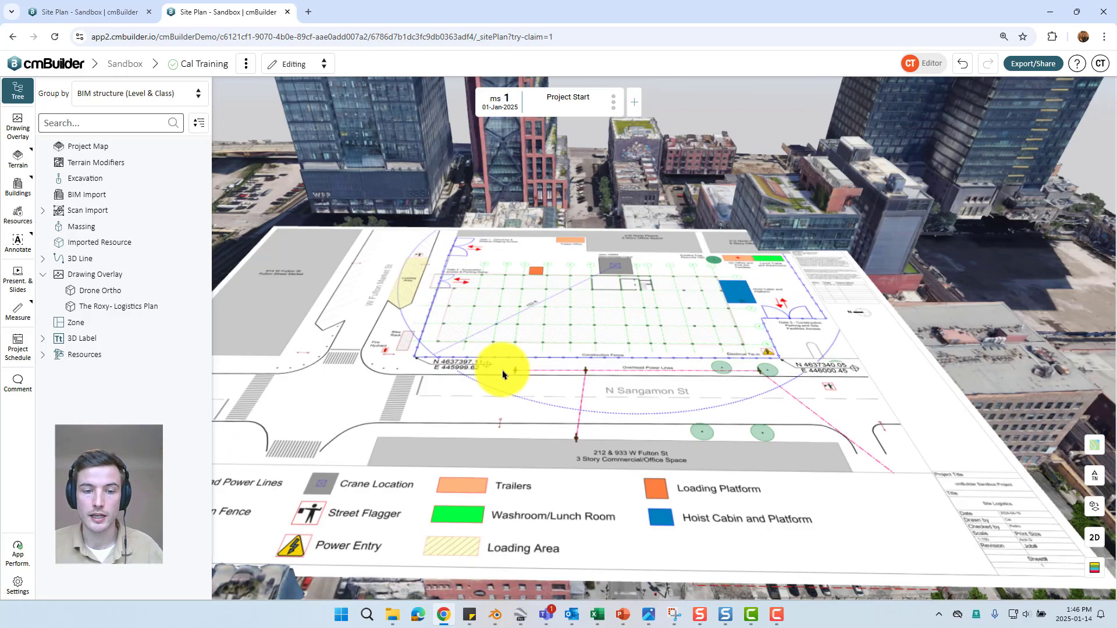
scroll(503, 371, "up", 3)
left_click(502, 360)
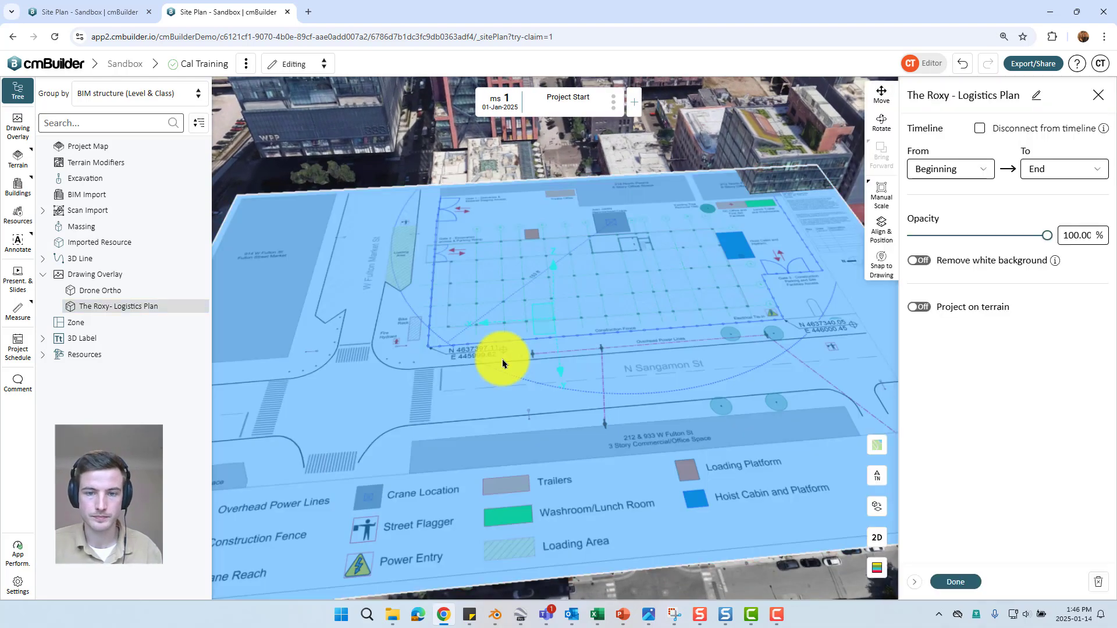
scroll(514, 368, "up", 3)
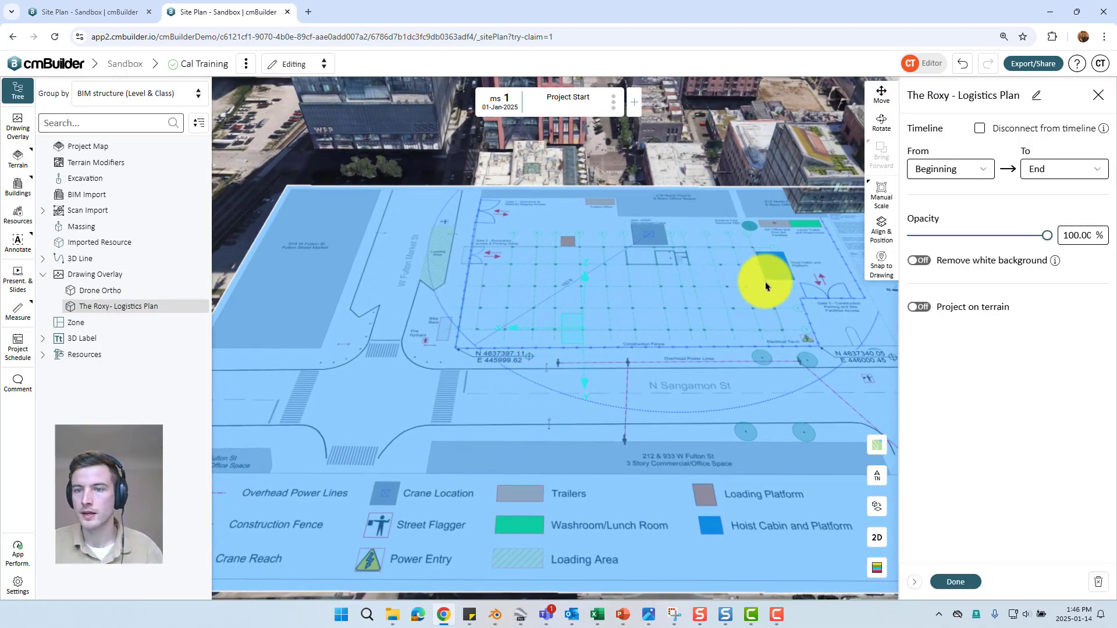
mouse_move(882, 194)
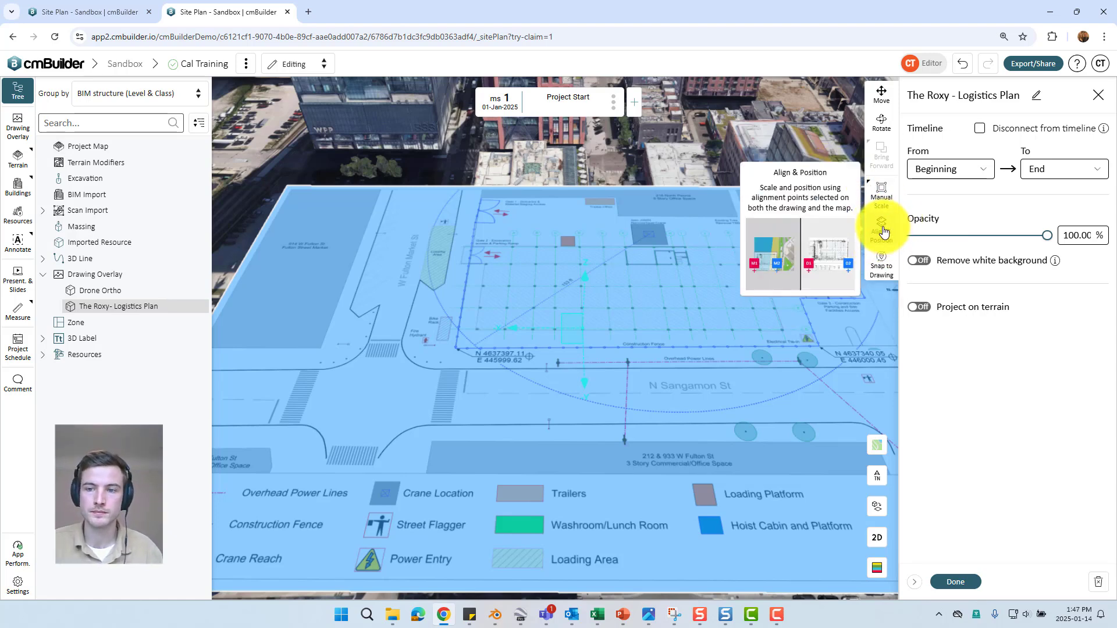
left_click(882, 231)
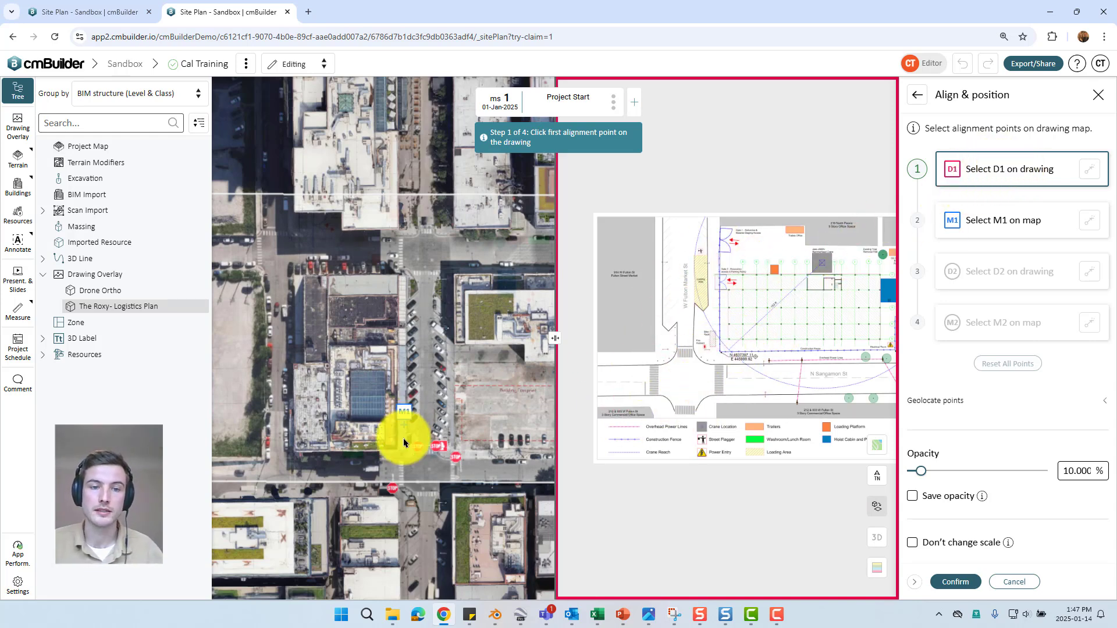
Step: Hide the project tree to widen the workspace and bring the vacant lot and its intersection into the map view
right_click_drag(337, 388, 402, 323)
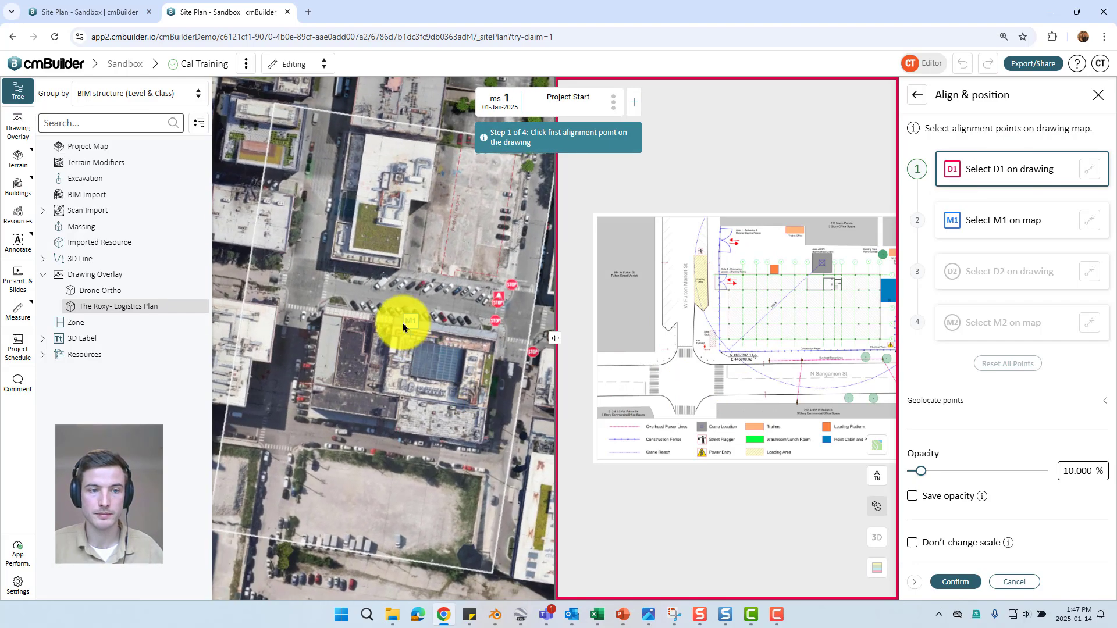
left_click(26, 93)
mouse_move(316, 295)
right_mouse_down()
mouse_move(326, 309)
mouse_move(249, 324)
mouse_move(302, 403)
mouse_move(281, 344)
right_mouse_up()
scroll(597, 340, "up", 2)
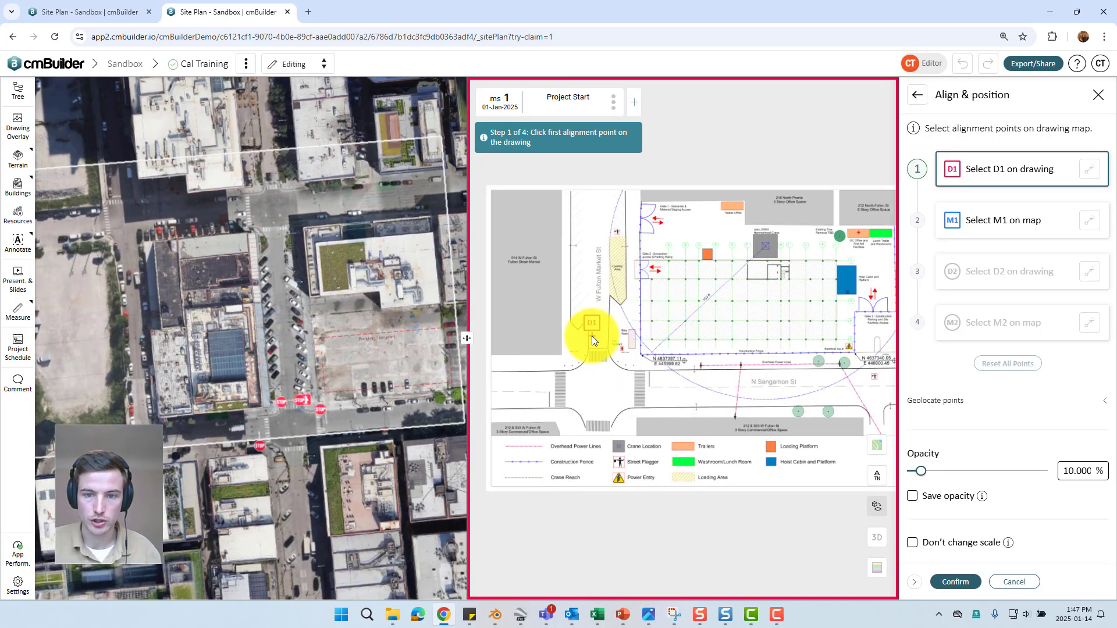
Step: Place alignment point D1 on the drawing at the curb extension's tip beside W Fulton Market St, near the crosswalk
scroll(588, 336, "up", 1)
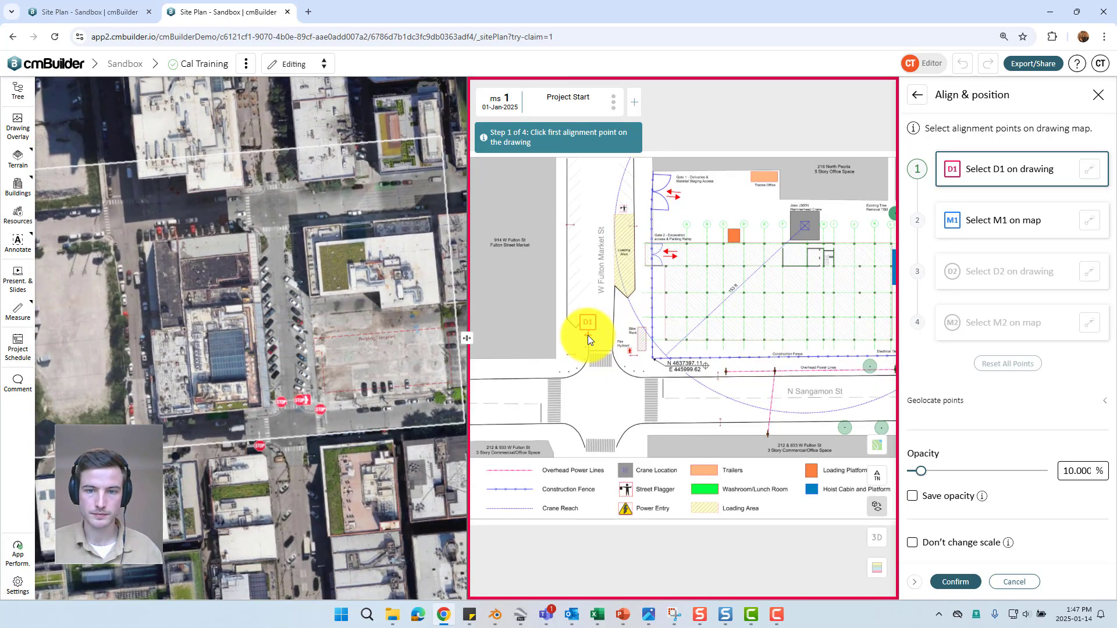
scroll(589, 334, "up", 1)
scroll(590, 331, "up", 2)
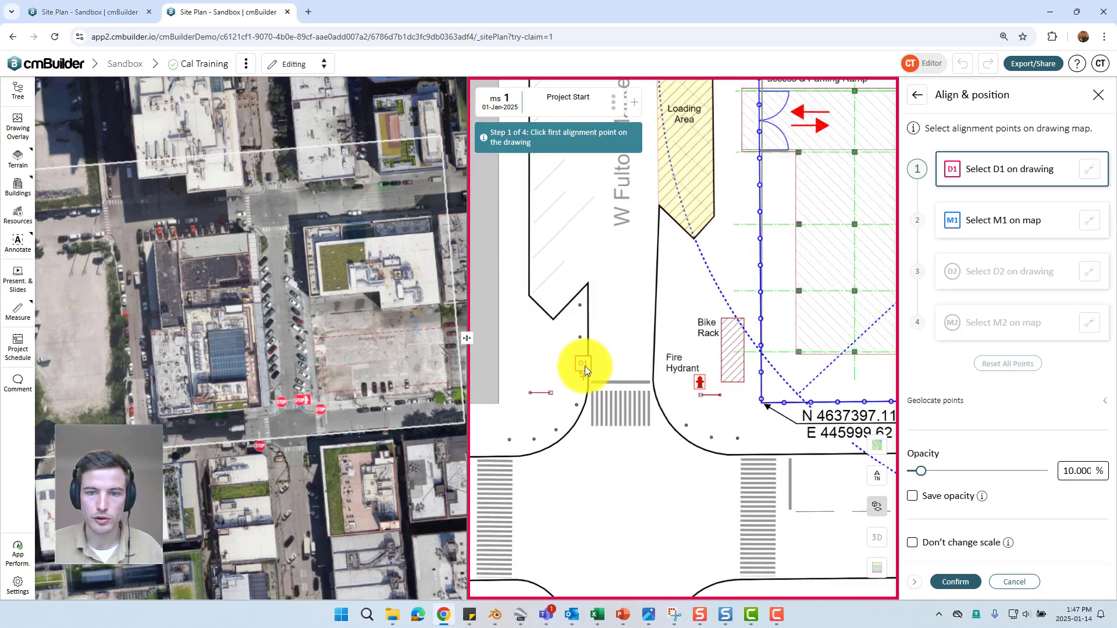
left_click(588, 283)
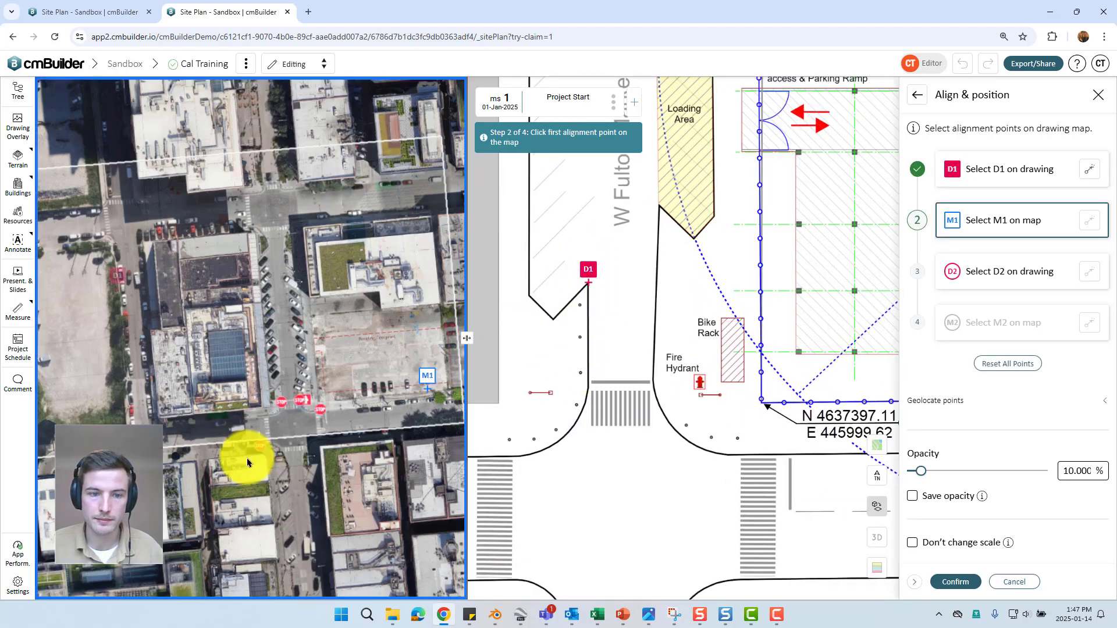
Step: Place alignment point M1 on the map at the matching curb extension tip where the angled parking ends
scroll(241, 448, "up", 4)
scroll(209, 380, "up", 5)
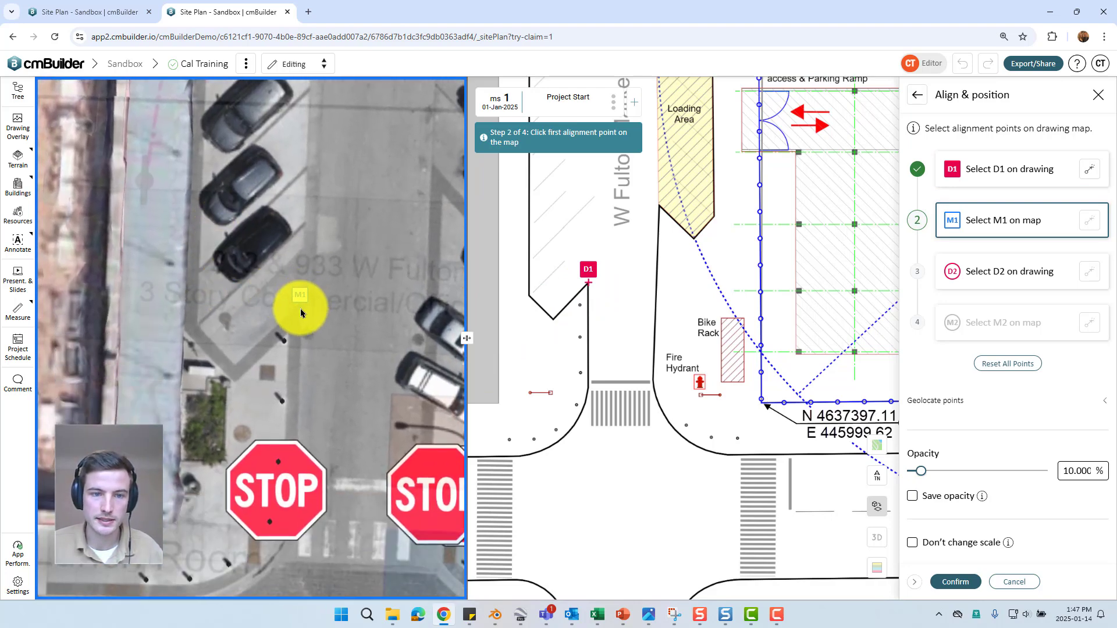
left_click(301, 309)
Step: Place alignment point D2 on the drawing at the light pole base by the driveway curb corner across N Sangamon St
scroll(674, 354, "down", 2)
scroll(673, 367, "down", 5)
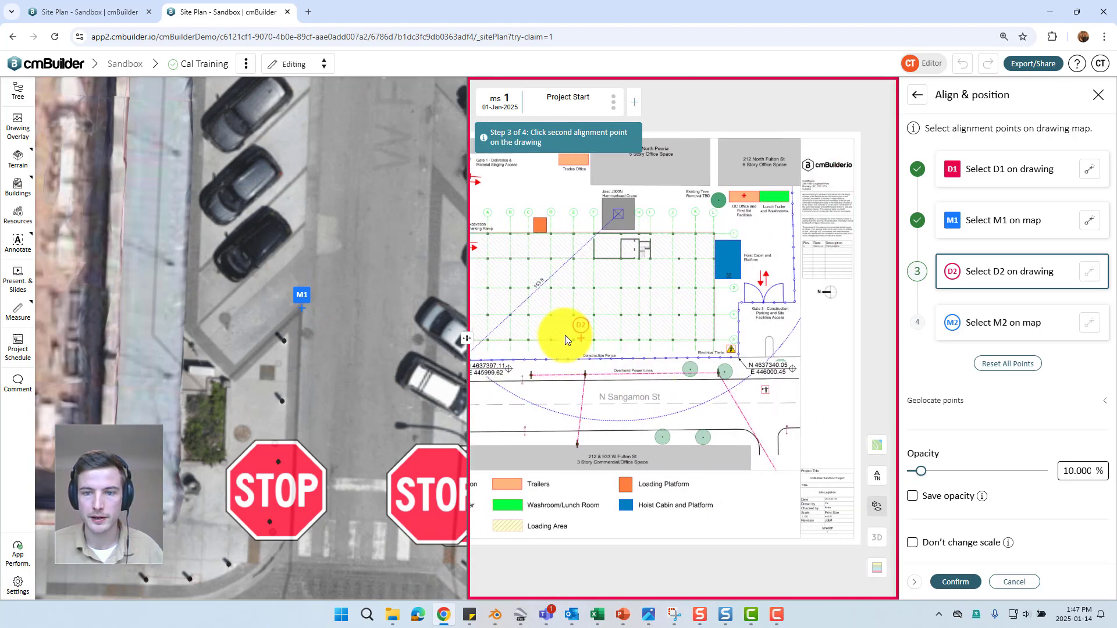
scroll(800, 447, "up", 5)
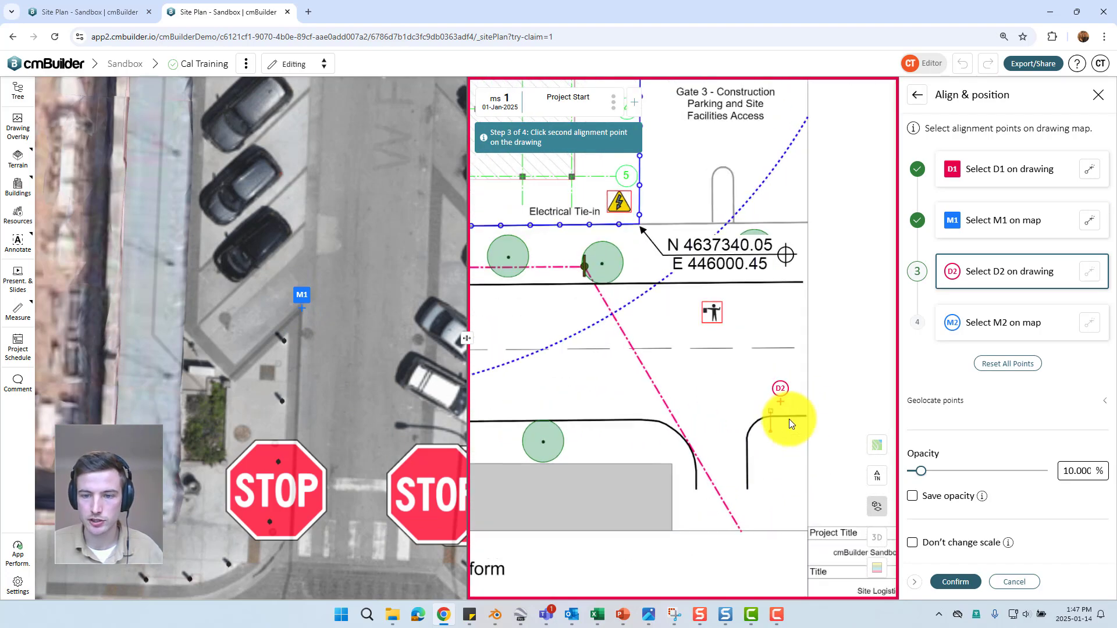
scroll(792, 421, "up", 2)
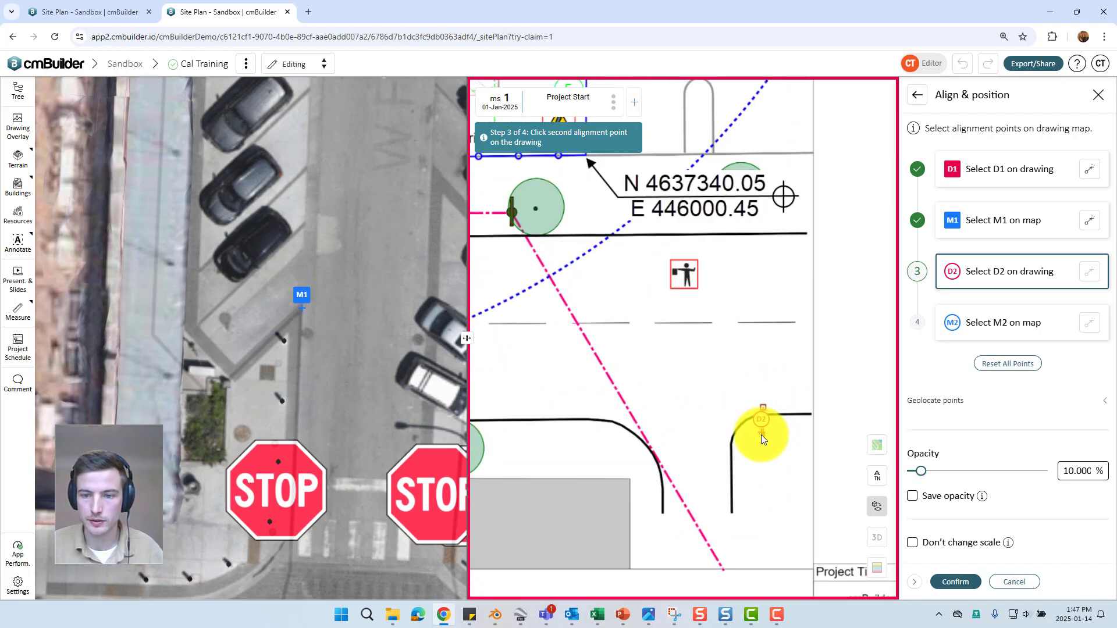
left_click(764, 435)
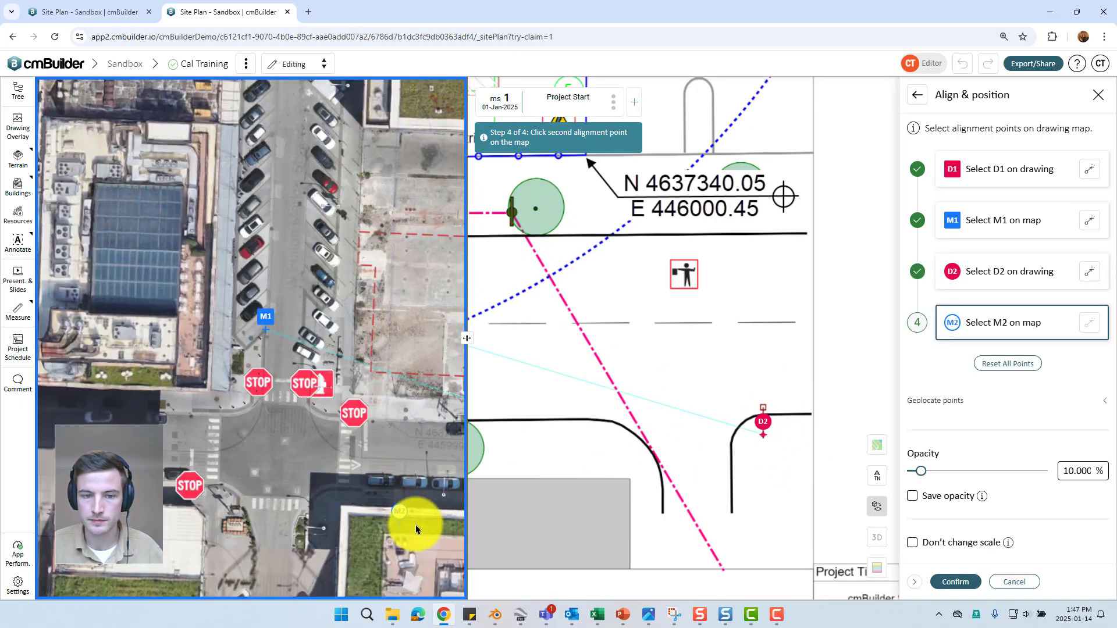
Step: Place alignment point M2 on the map at the matching pole base beside the driveway
left_click_drag(349, 483, 128, 436)
scroll(134, 437, "up", 3)
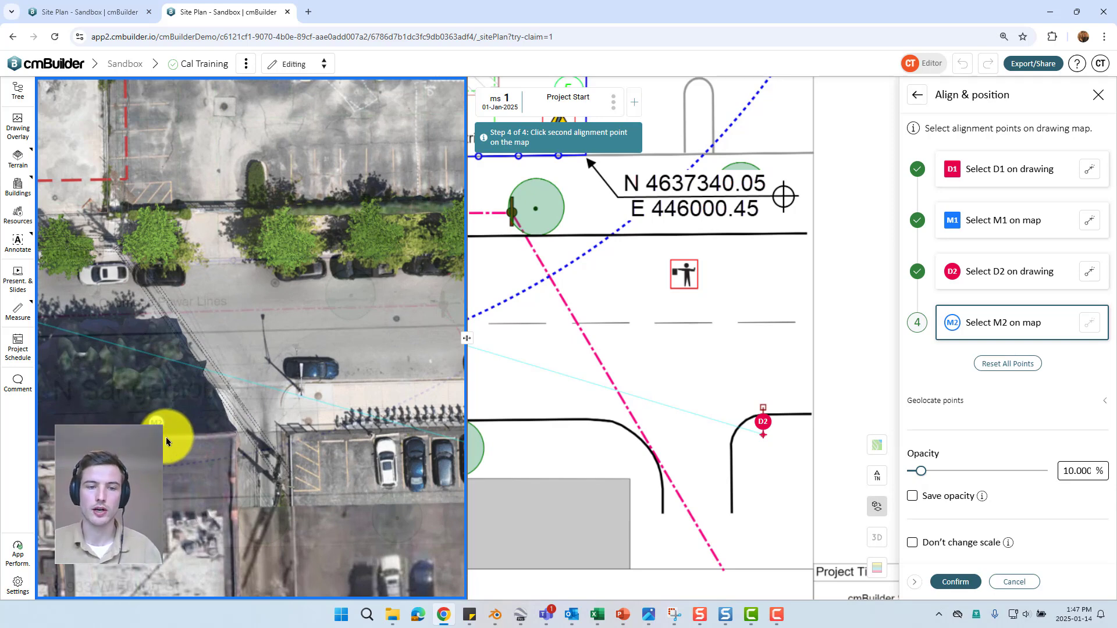
scroll(308, 466, "up", 2)
left_click_drag(344, 481, 321, 449)
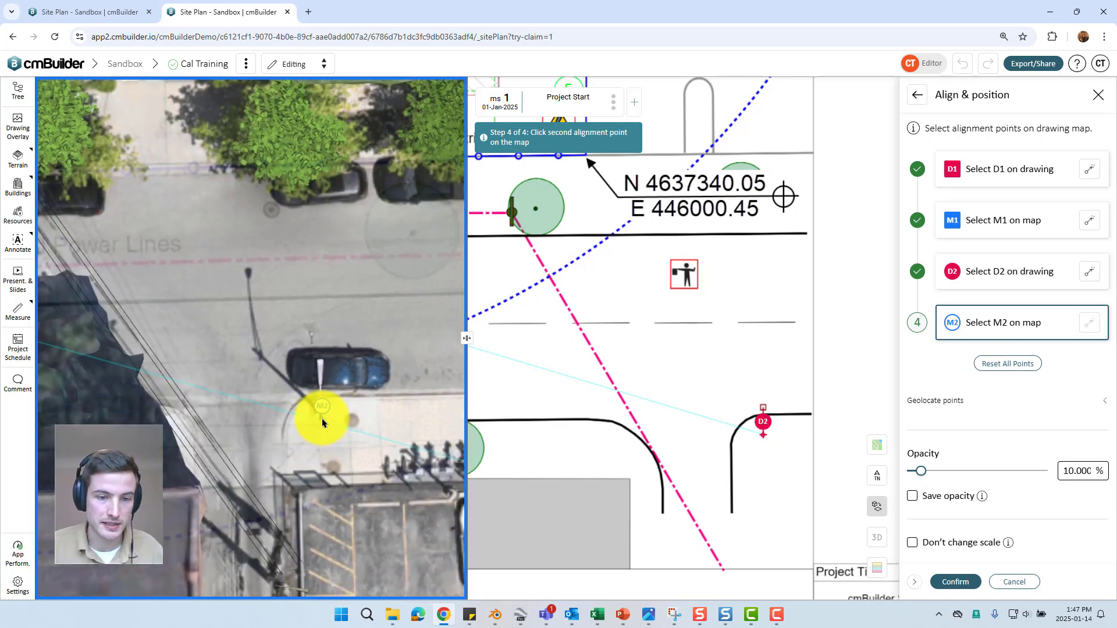
left_click(320, 420)
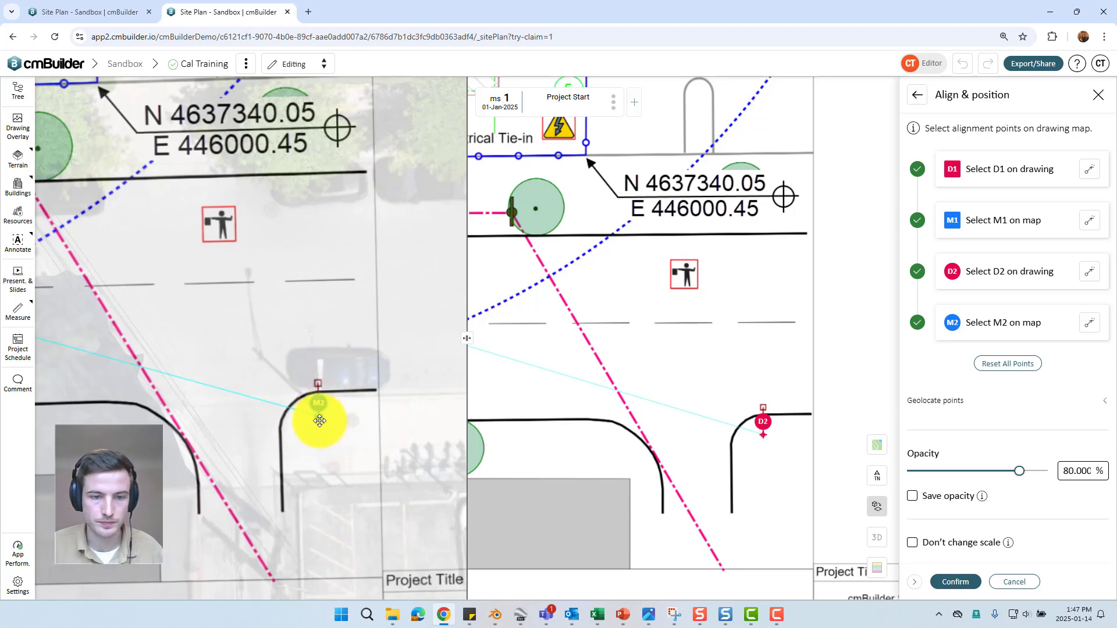
Step: Check the aligned drawing against the map's building footprint and streets, and confirm the alignment
scroll(208, 356, "down", 5)
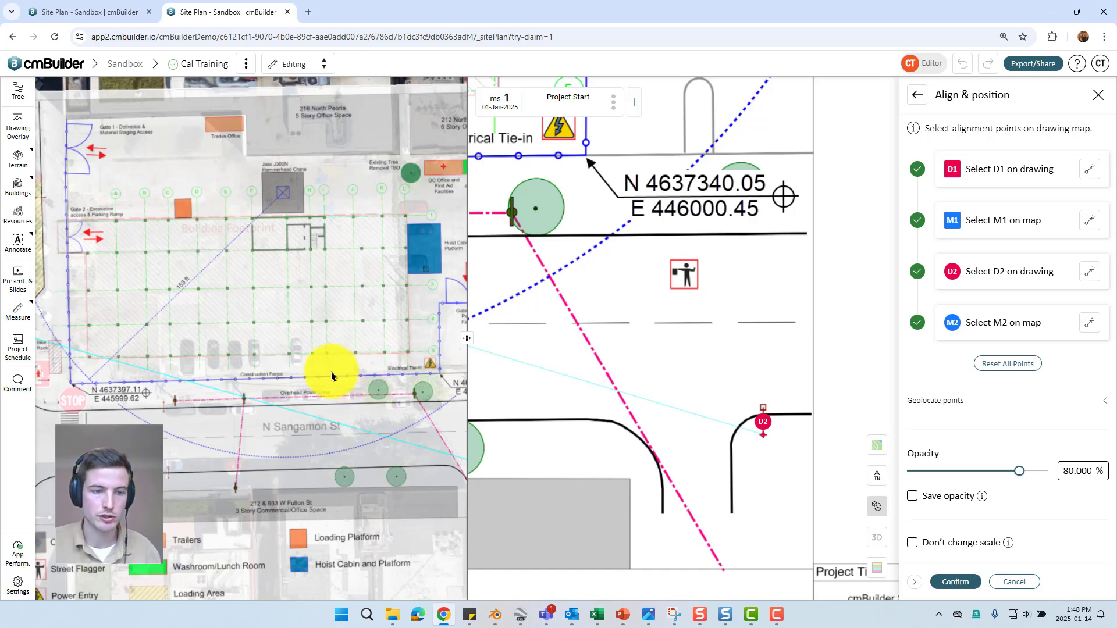
scroll(305, 332, "down", 1)
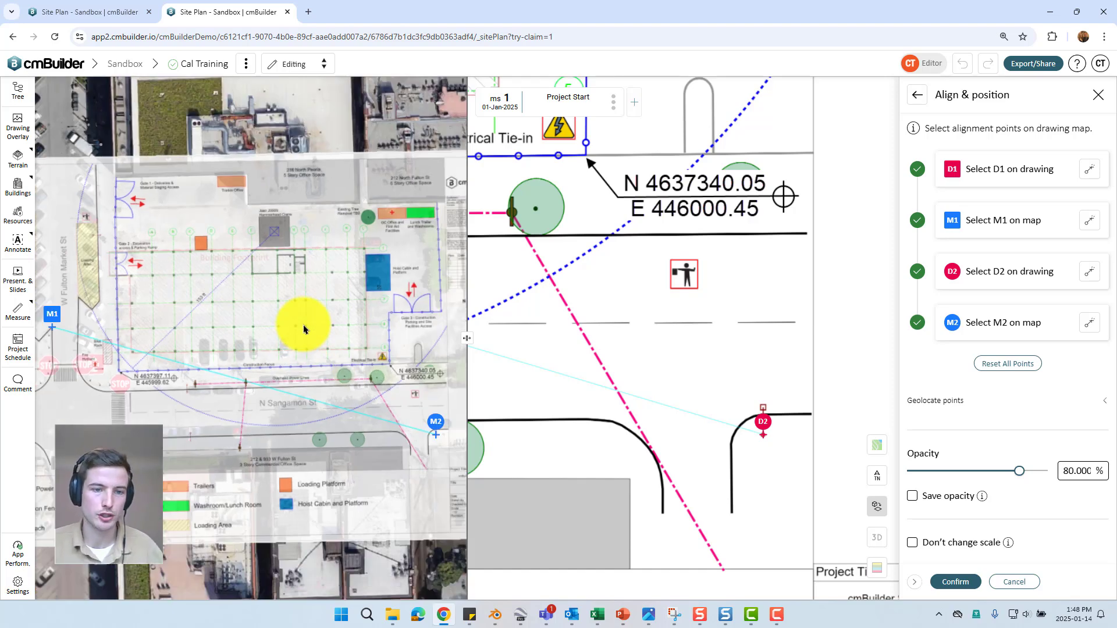
scroll(174, 362, "down", 2)
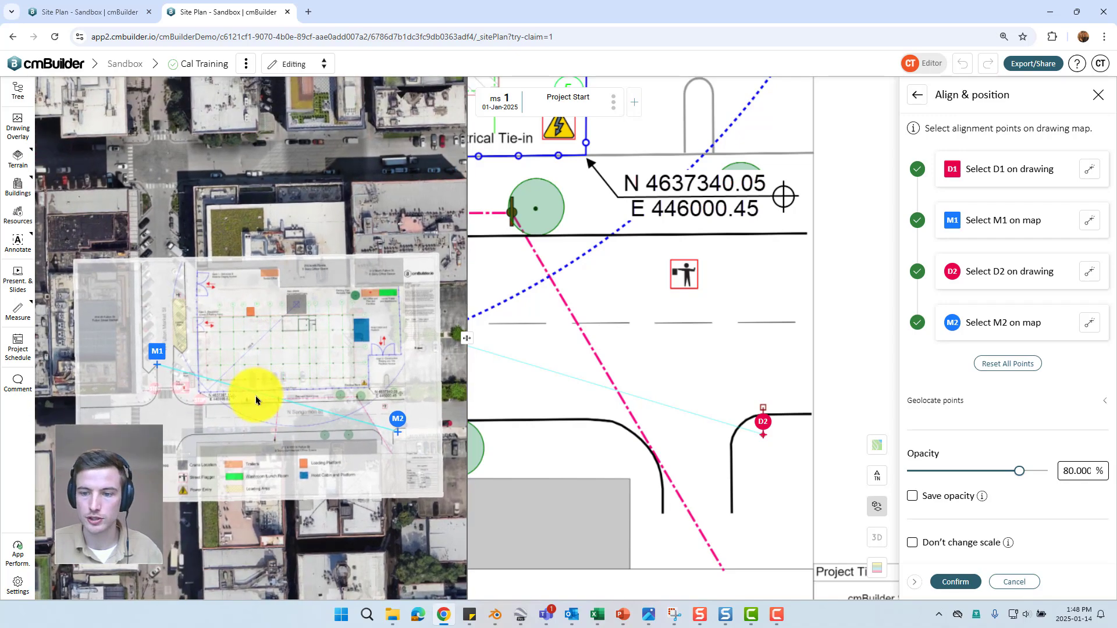
scroll(263, 402, "up", 4)
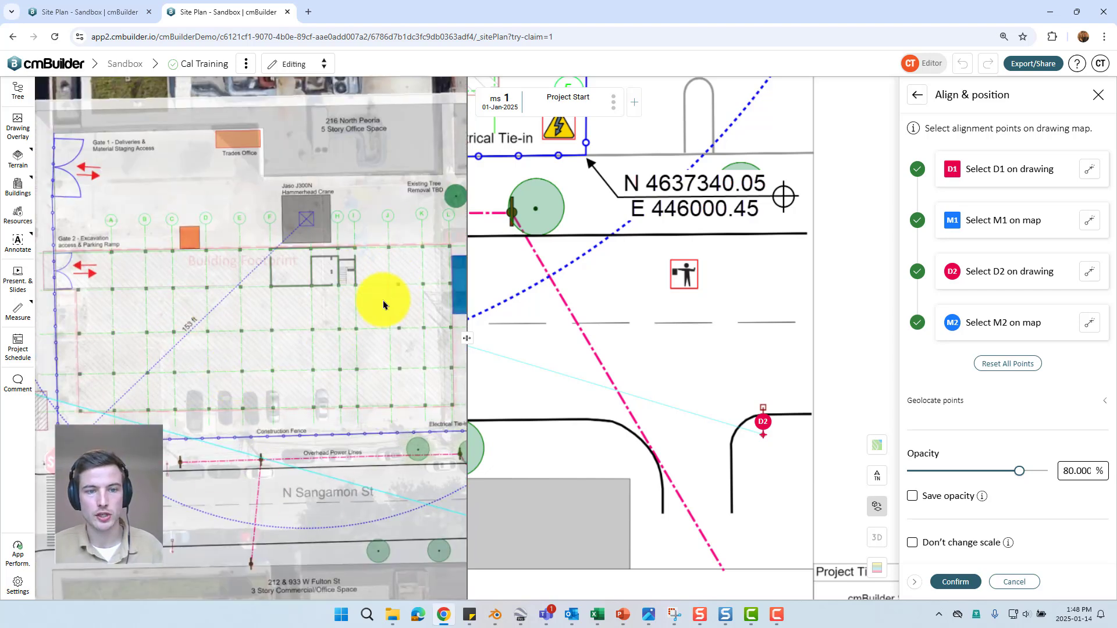
scroll(343, 358, "down", 3)
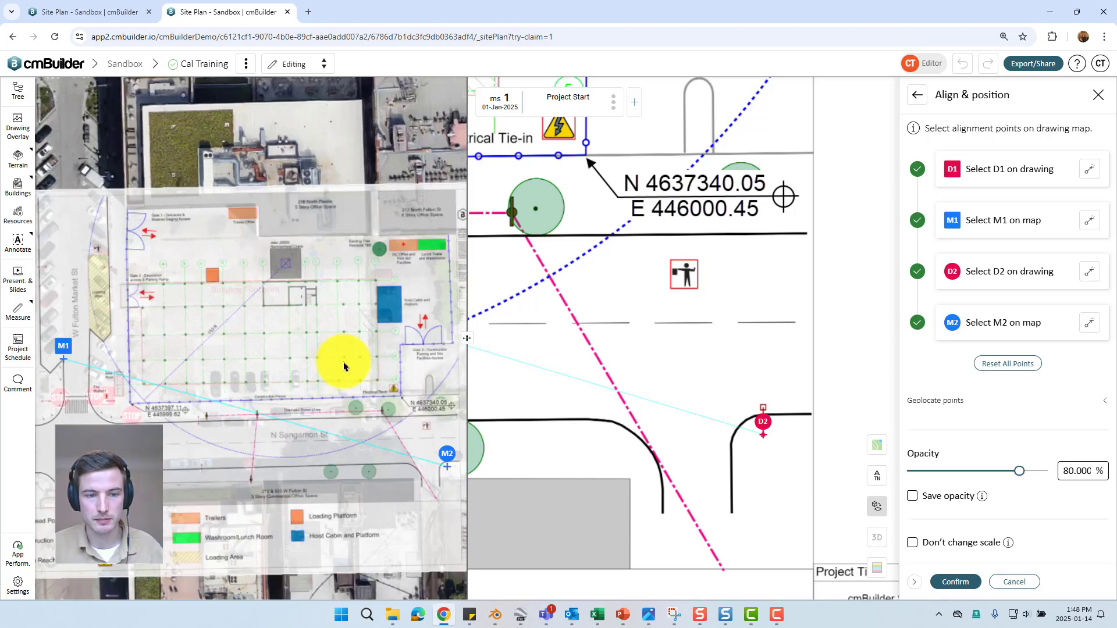
mouse_move(1021, 476)
left_mouse_down()
mouse_move(918, 474)
mouse_move(1033, 468)
mouse_move(855, 474)
mouse_move(1053, 484)
mouse_move(908, 491)
mouse_move(1026, 495)
left_mouse_up()
left_click(957, 582)
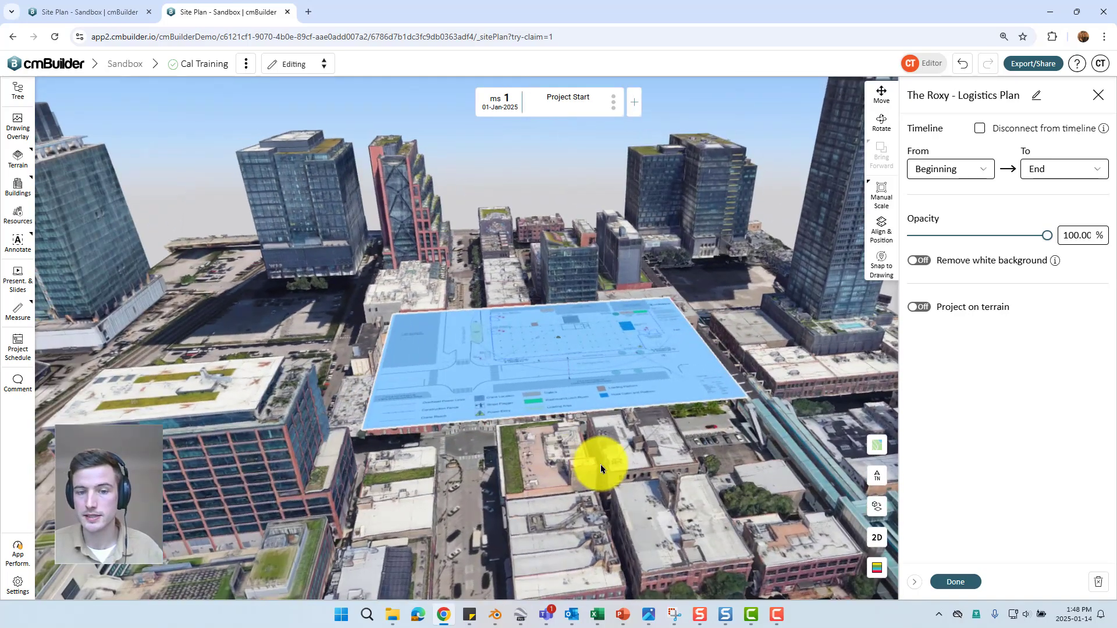
Step: Inspect the aligned overlay above the site in 3D and view its Transform position and rotation settings
left_click_drag(601, 464, 536, 448)
right_click_drag(588, 426, 612, 421)
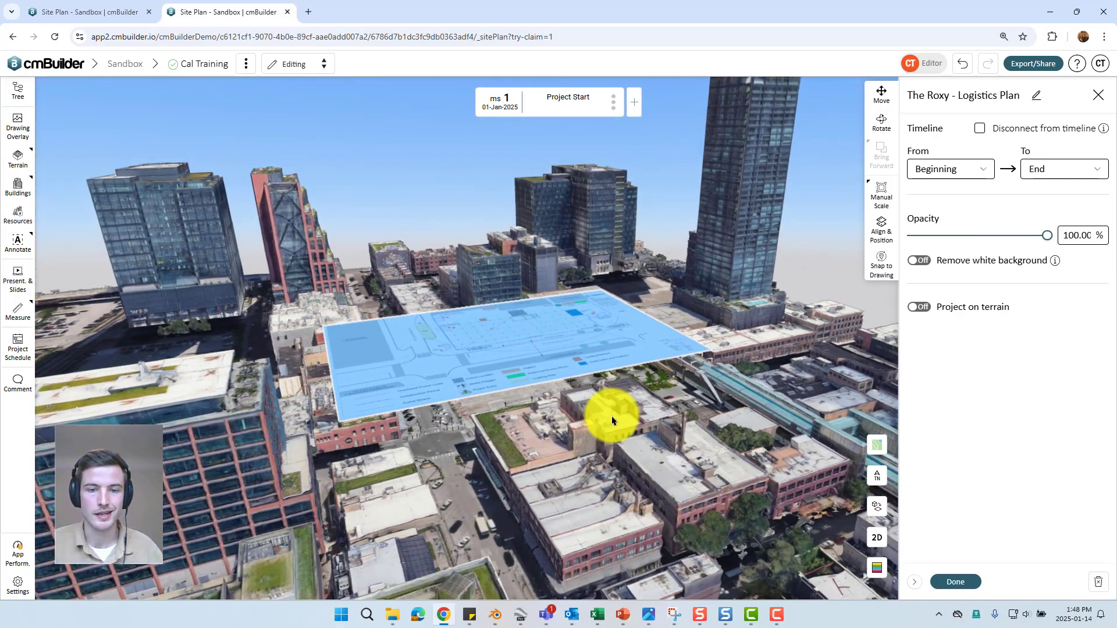
scroll(612, 421, "up", 1)
scroll(591, 442, "up", 5)
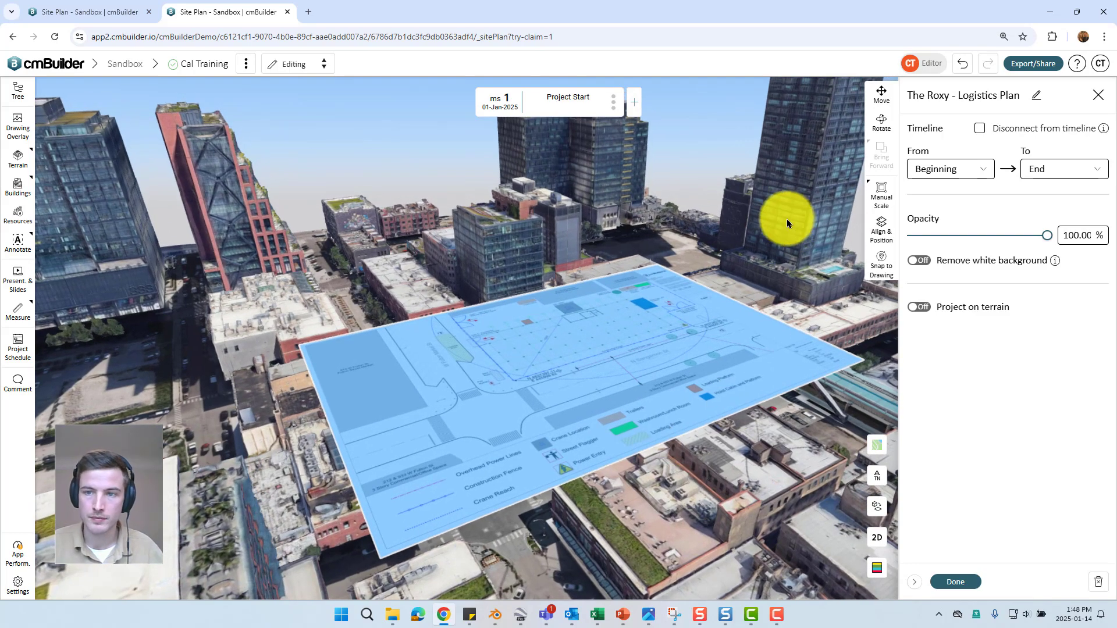
left_click(880, 94)
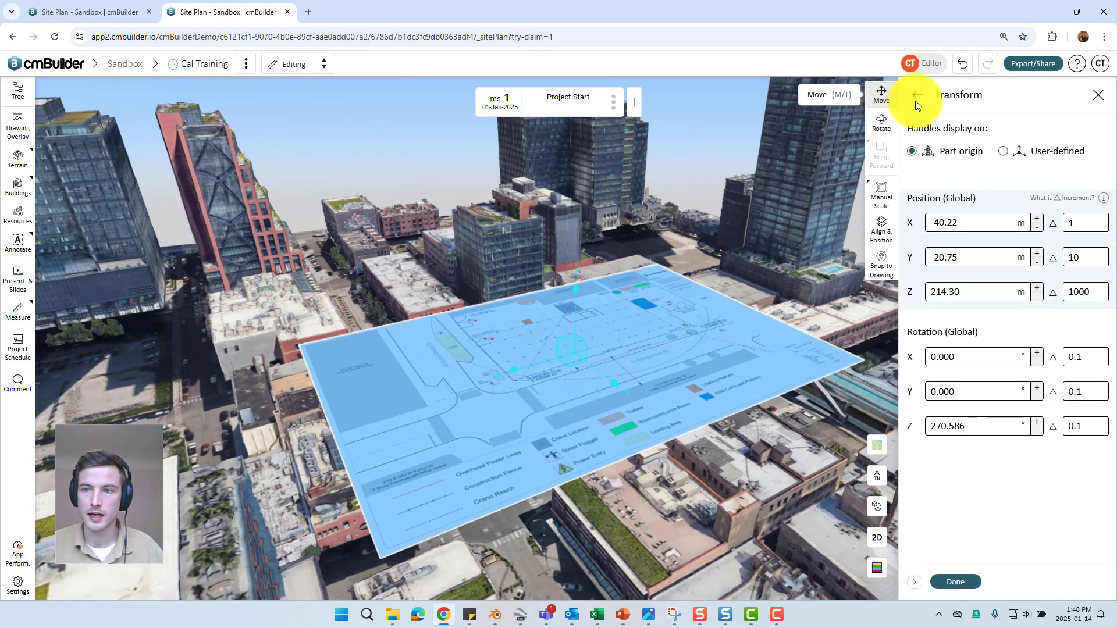
left_click(918, 95)
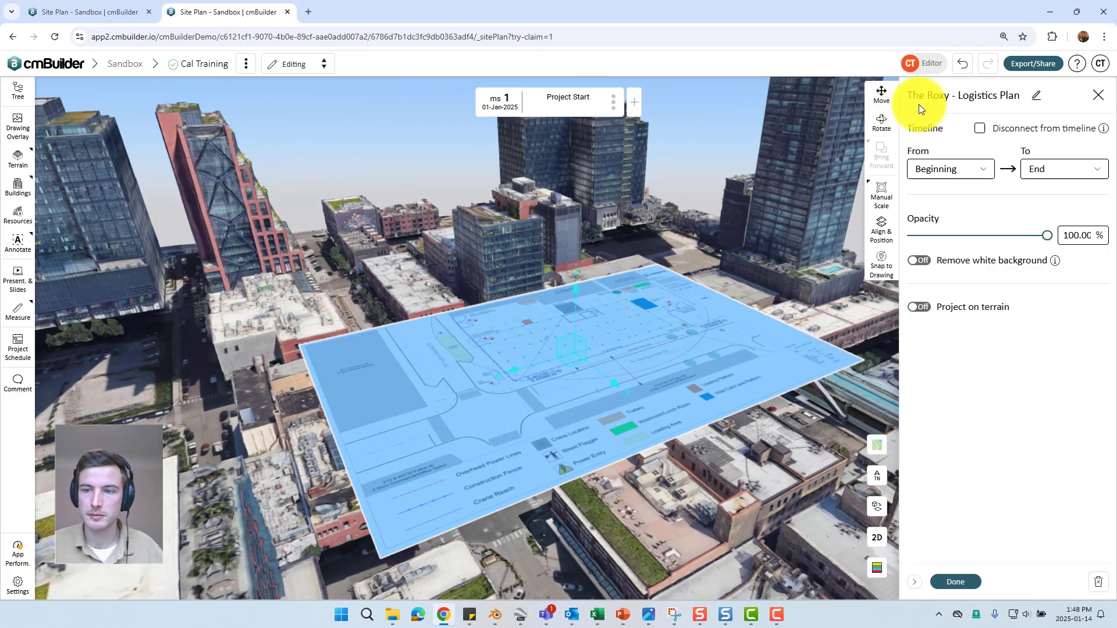
Step: Project the logistics plan overlay on the terrain and check how it lies on the vacant lot
left_click(919, 307)
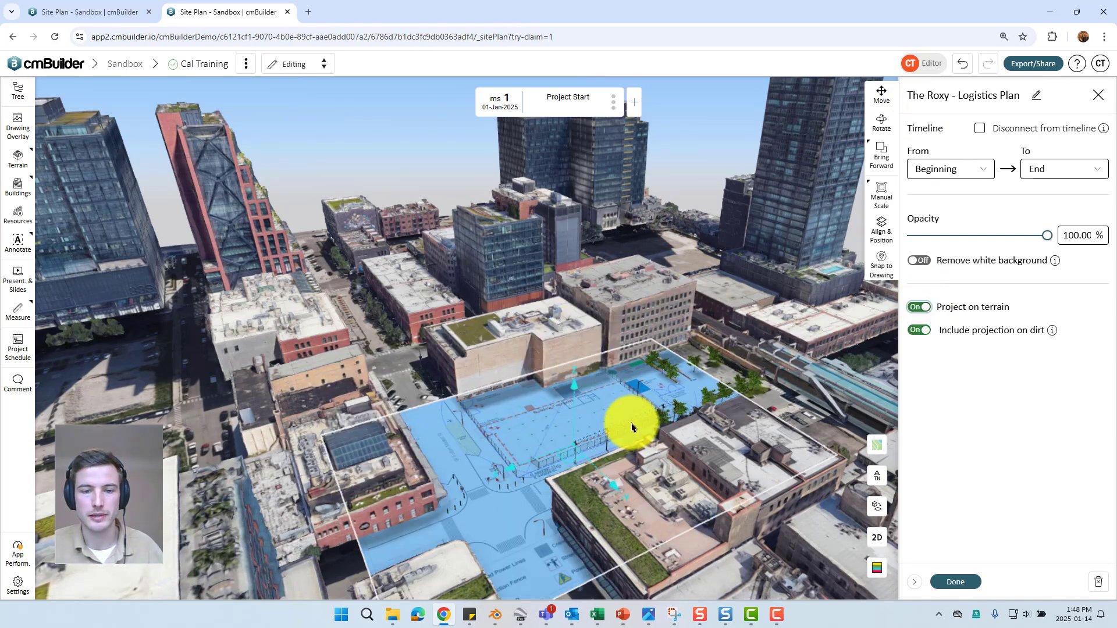
scroll(626, 437, "up", 5)
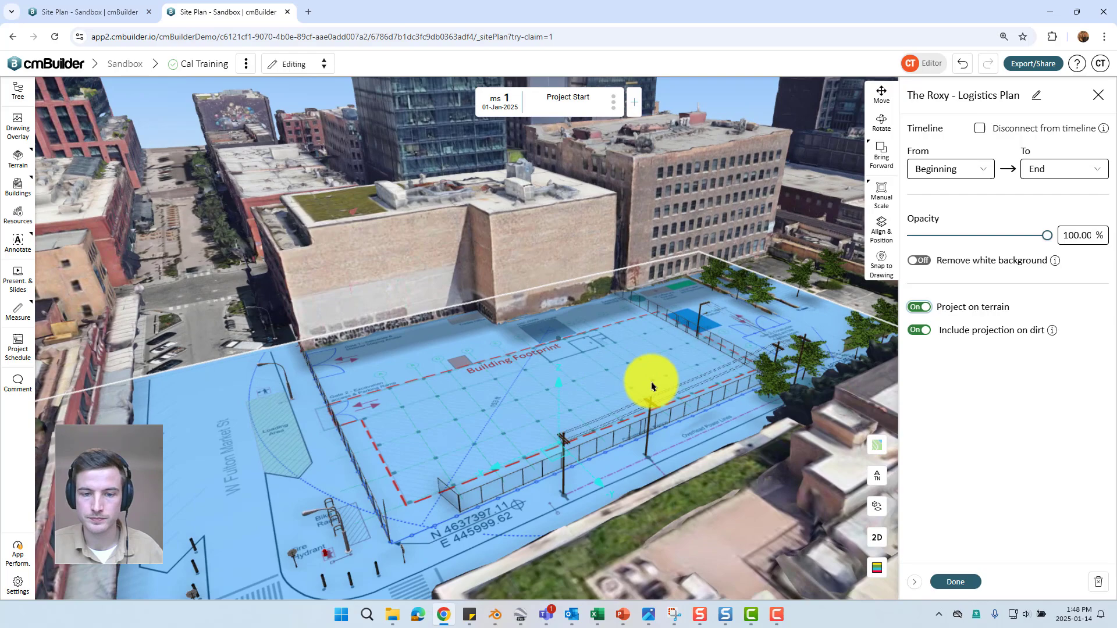
Step: Inspect how the projected logistics plan lies around the building footprint, fences and poles from low and high viewpoints
mouse_move(651, 382)
left_mouse_down()
mouse_move(650, 410)
mouse_move(673, 379)
left_mouse_up()
scroll(658, 412, "up", 3)
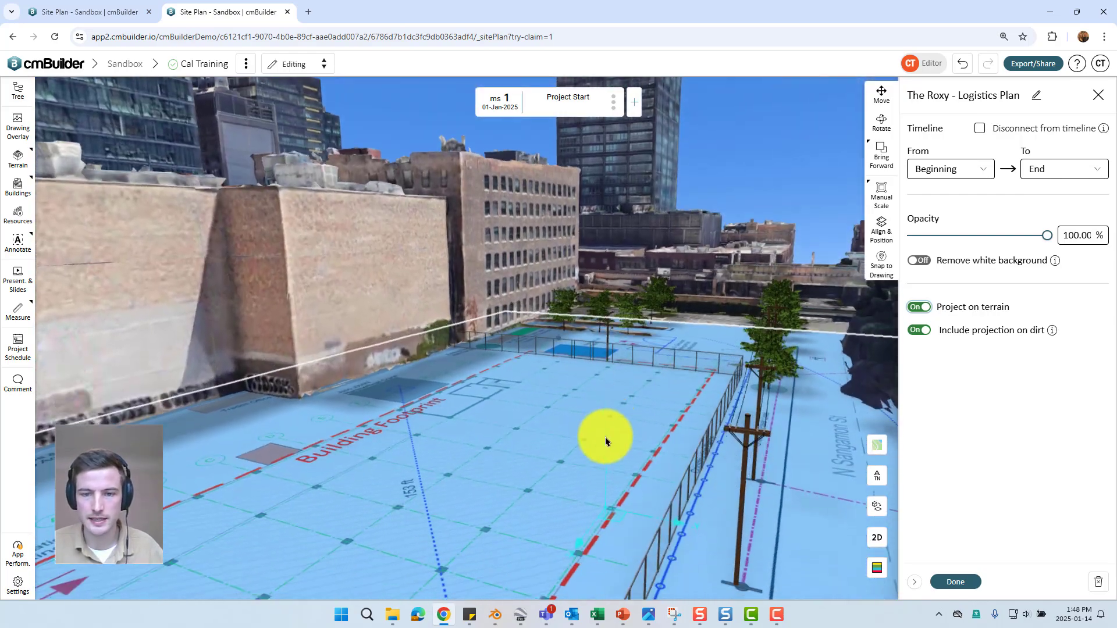
right_click_drag(605, 442, 612, 365)
left_click_drag(610, 330, 591, 357)
scroll(591, 358, "down", 3)
left_click_drag(380, 432, 362, 442)
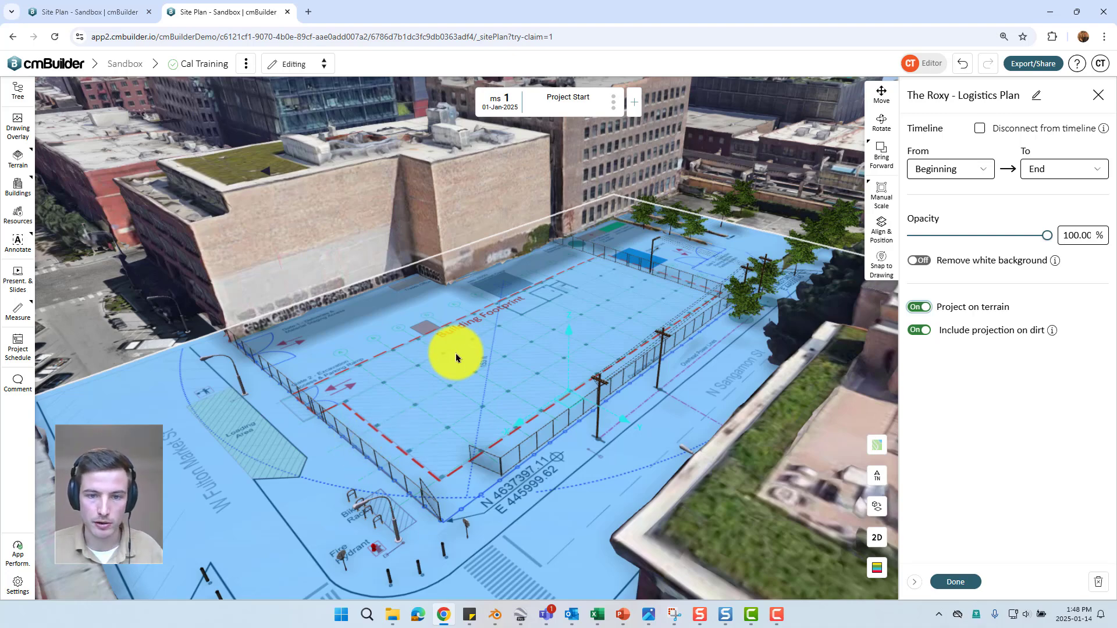
Step: Switch the overlay's inclusion of projection on dirt back on
middle_click_drag(451, 349, 463, 392)
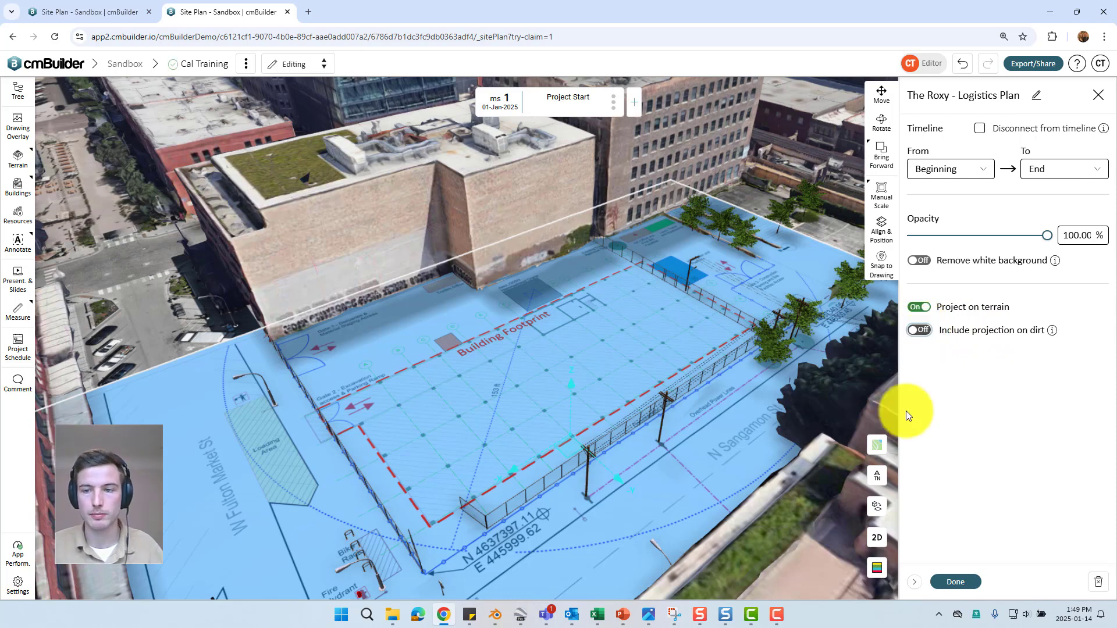
left_click(919, 330)
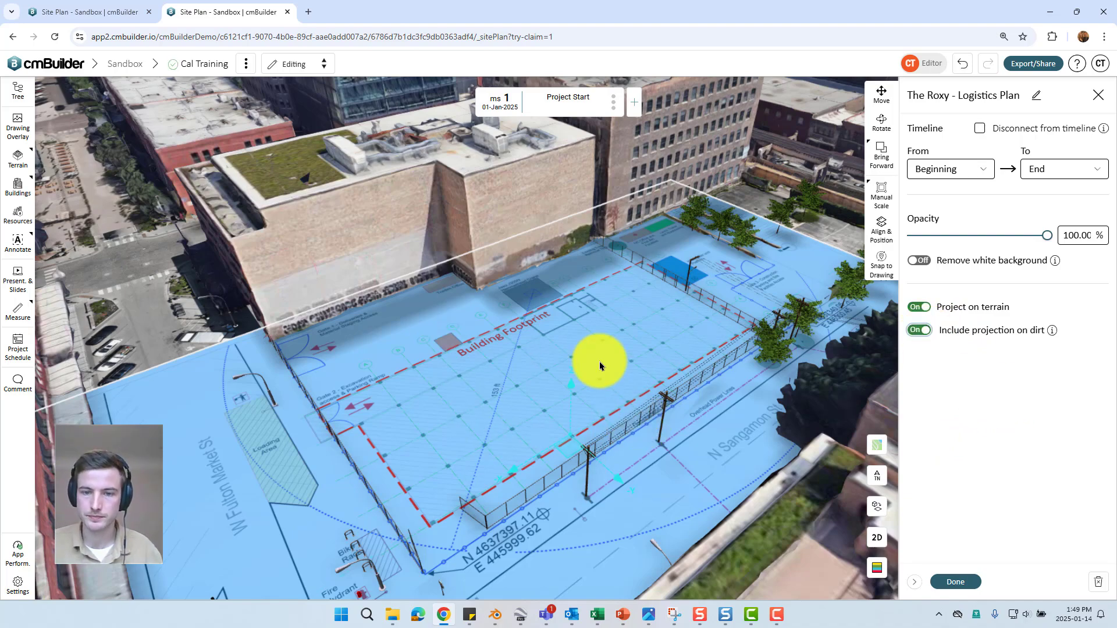
left_click_drag(613, 354, 619, 365)
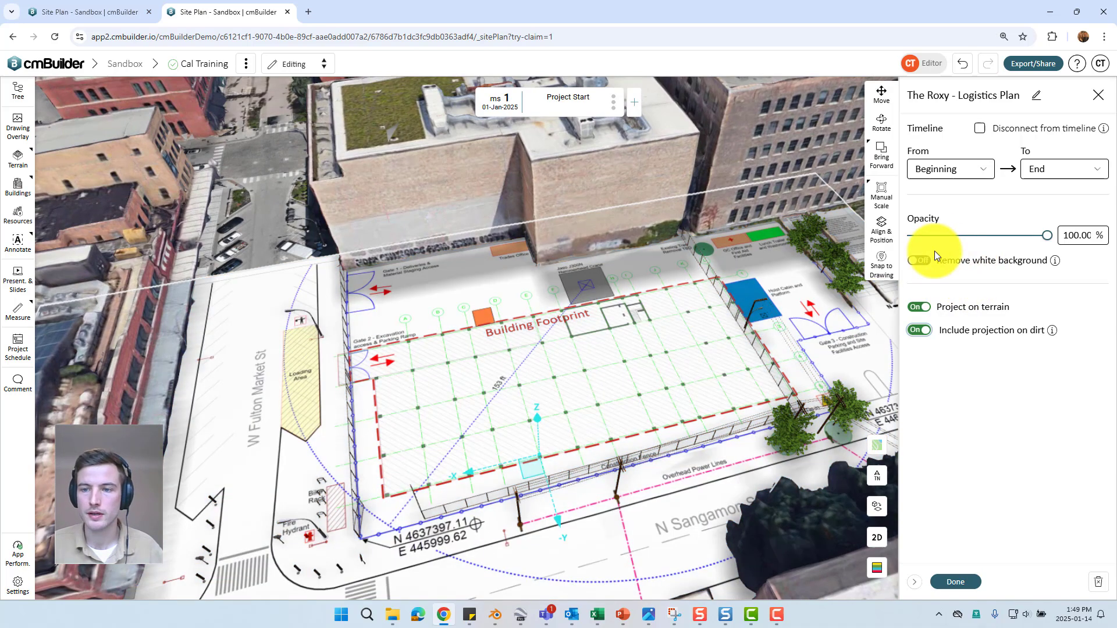
Step: Remove the overlay's white background, disconnect it from the timeline, and finish editing the drawing
left_click(918, 261)
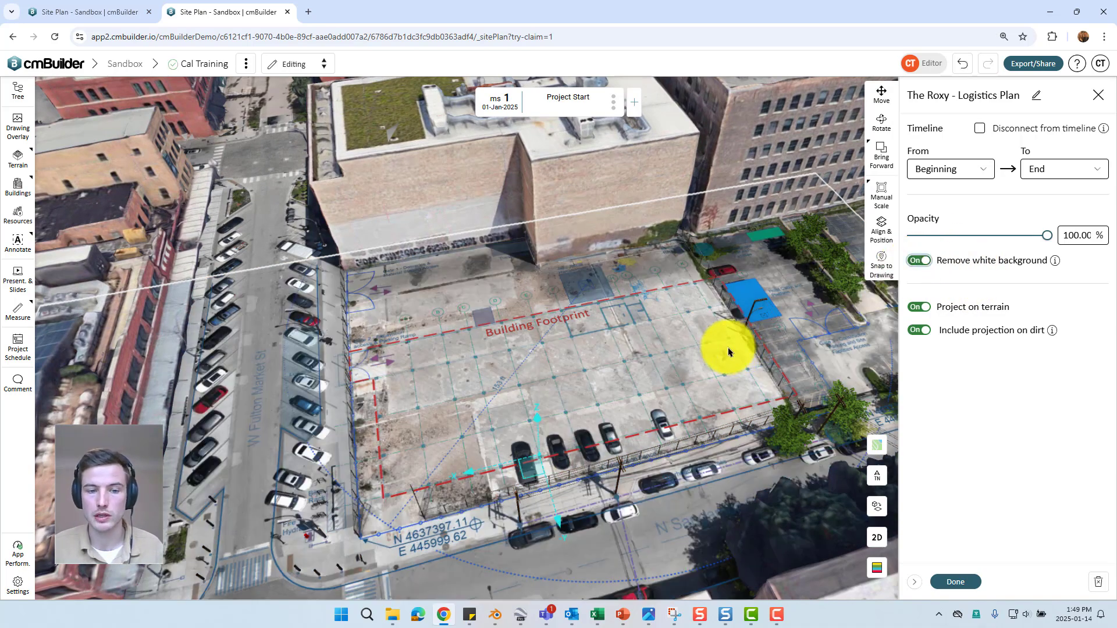
scroll(686, 326, "up", 5)
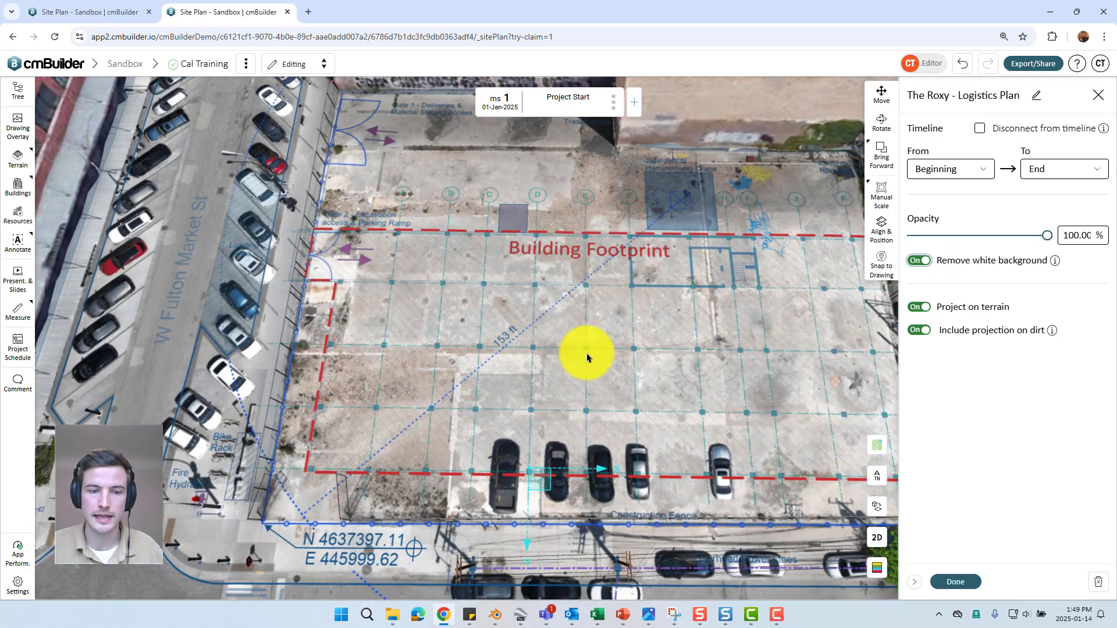
left_click(980, 128)
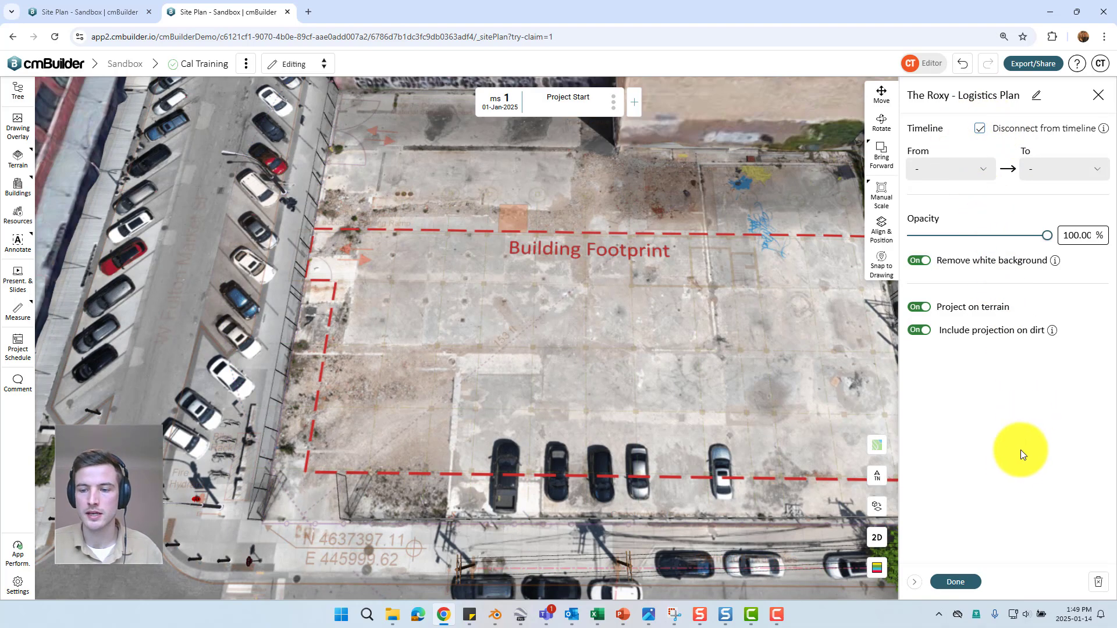
left_click(956, 582)
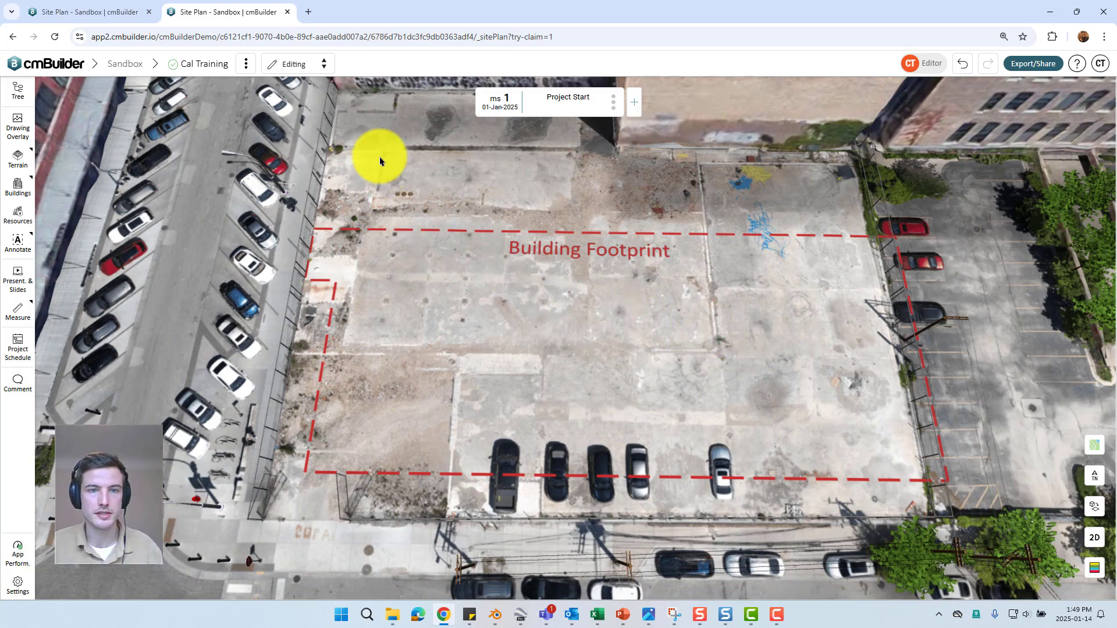
Step: Show The Roxy - Logistics Plan on the site through the scenario's list of never shown drawings
left_click(248, 65)
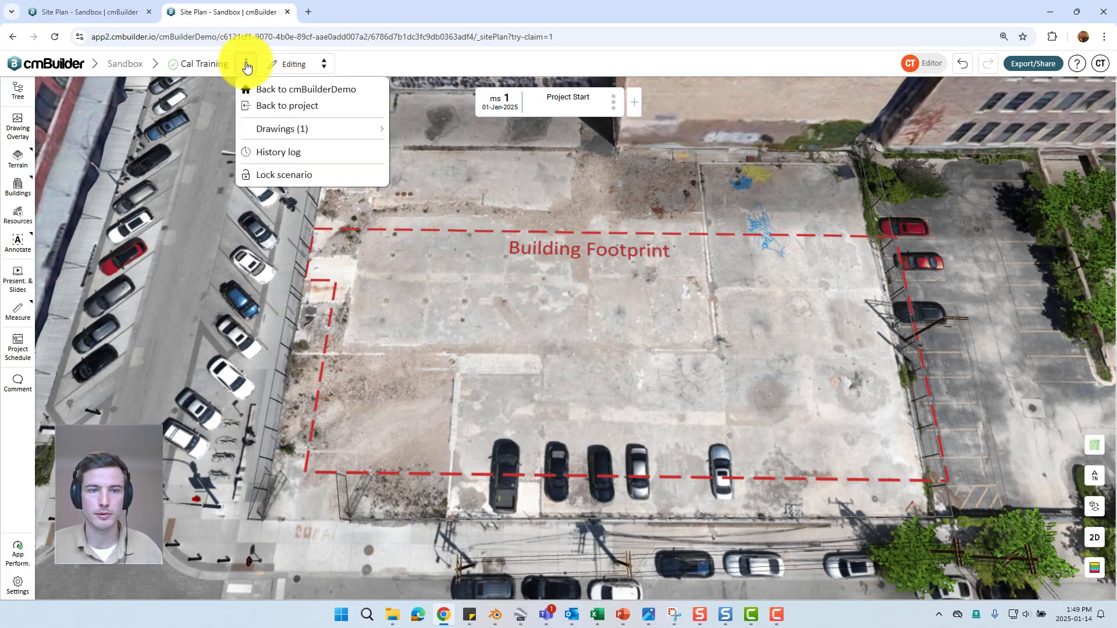
mouse_move(302, 133)
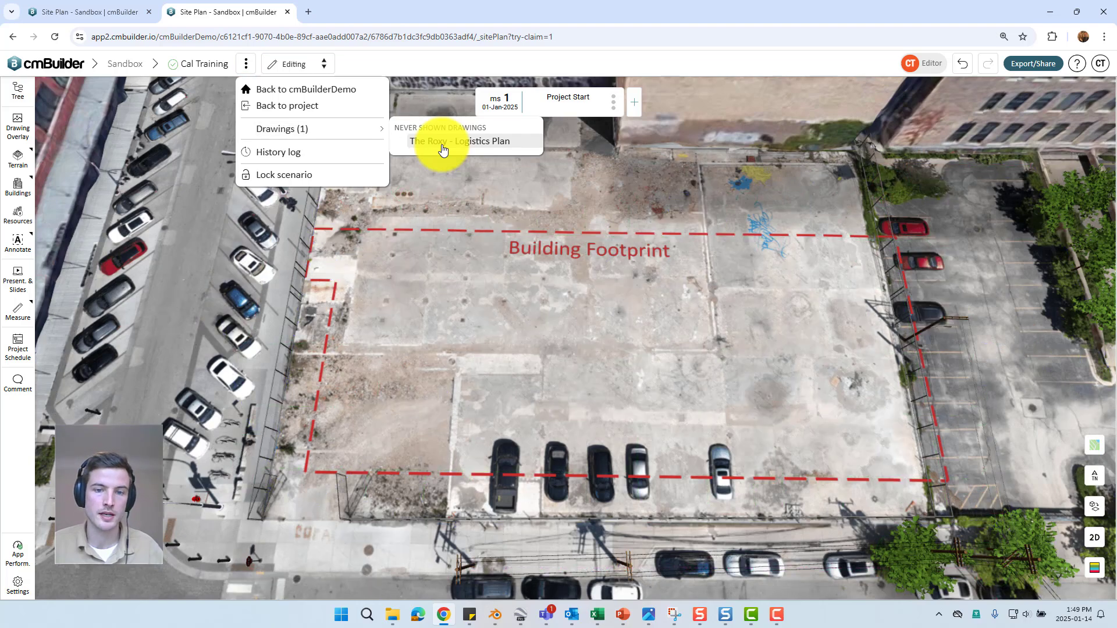
left_click(442, 142)
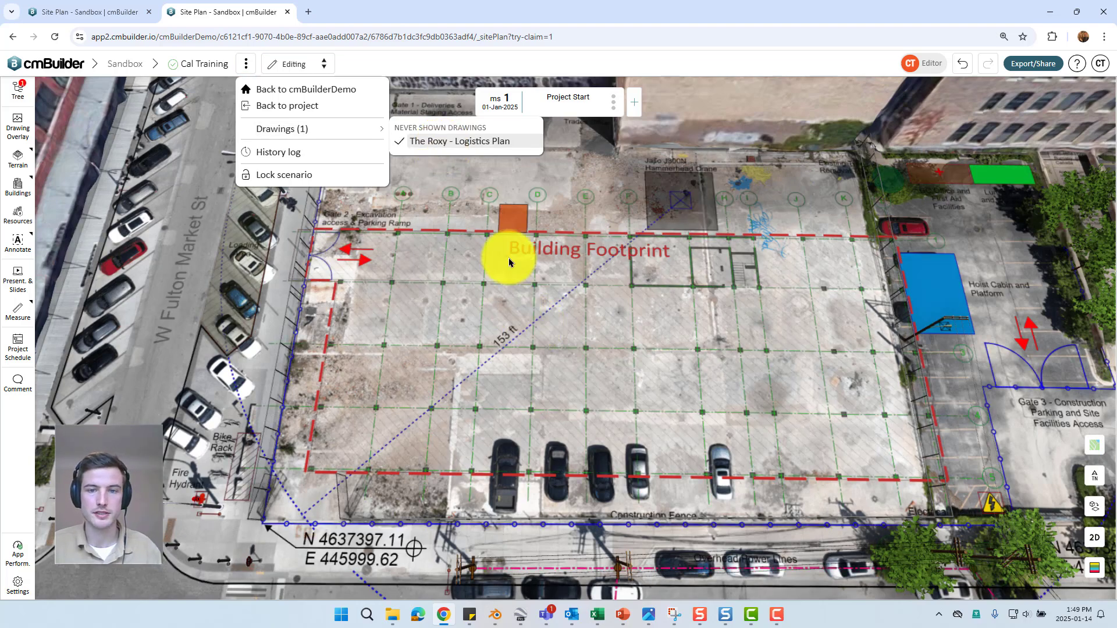
scroll(506, 256, "down", 3)
left_click(506, 239)
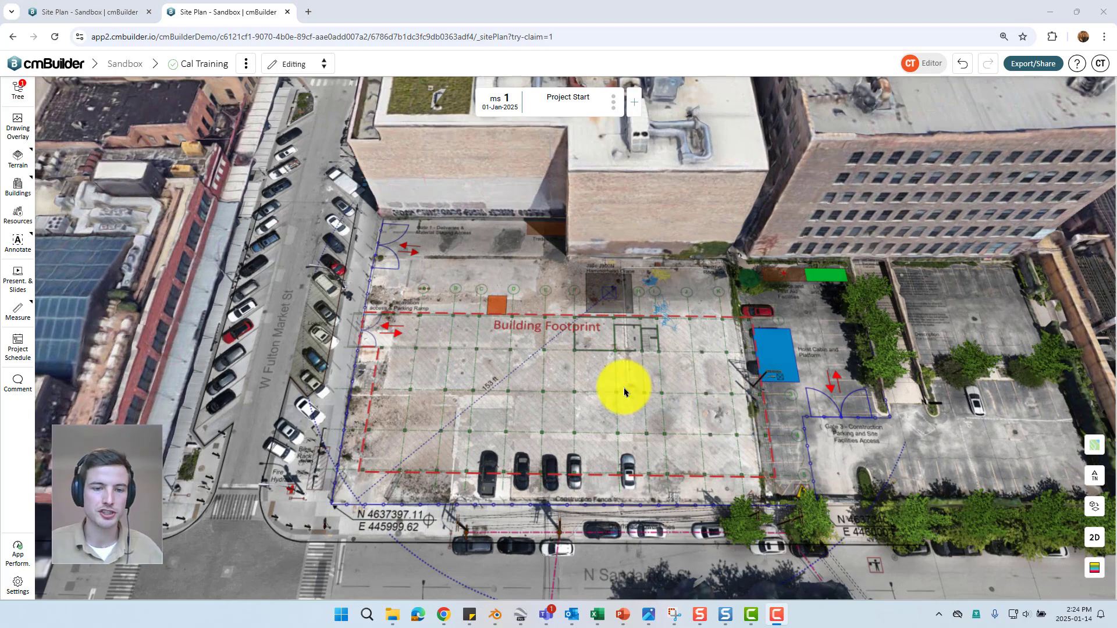
Step: Examine the Jaso J300N Hammerhead Crane location marked on the logistics plan beside the building footprint
scroll(581, 396, "up", 5)
scroll(561, 375, "up", 2)
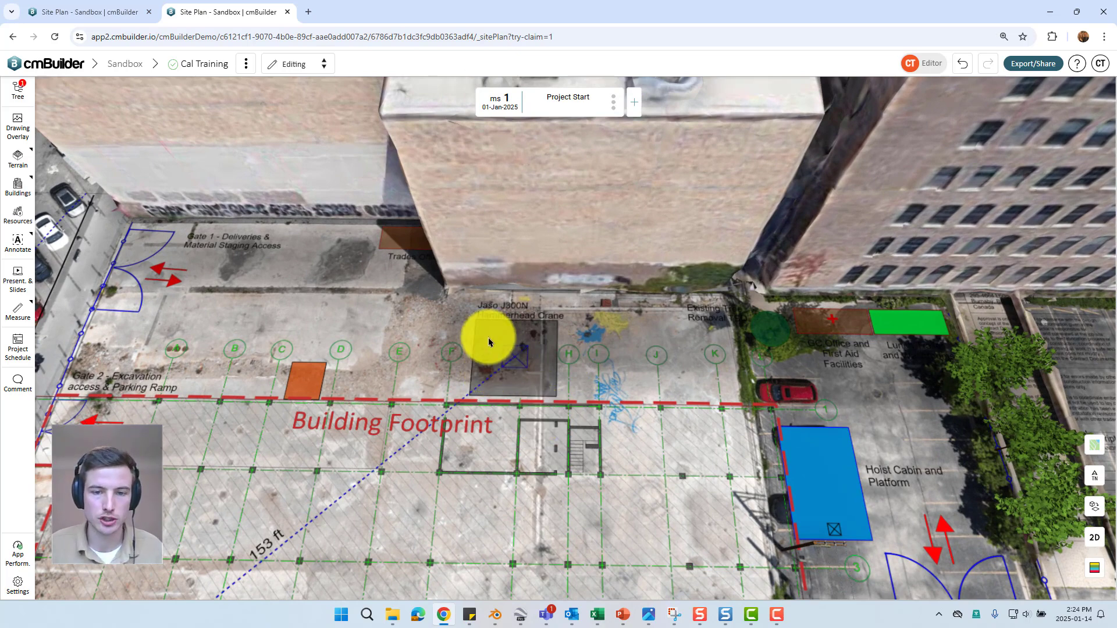
scroll(489, 332, "up", 3)
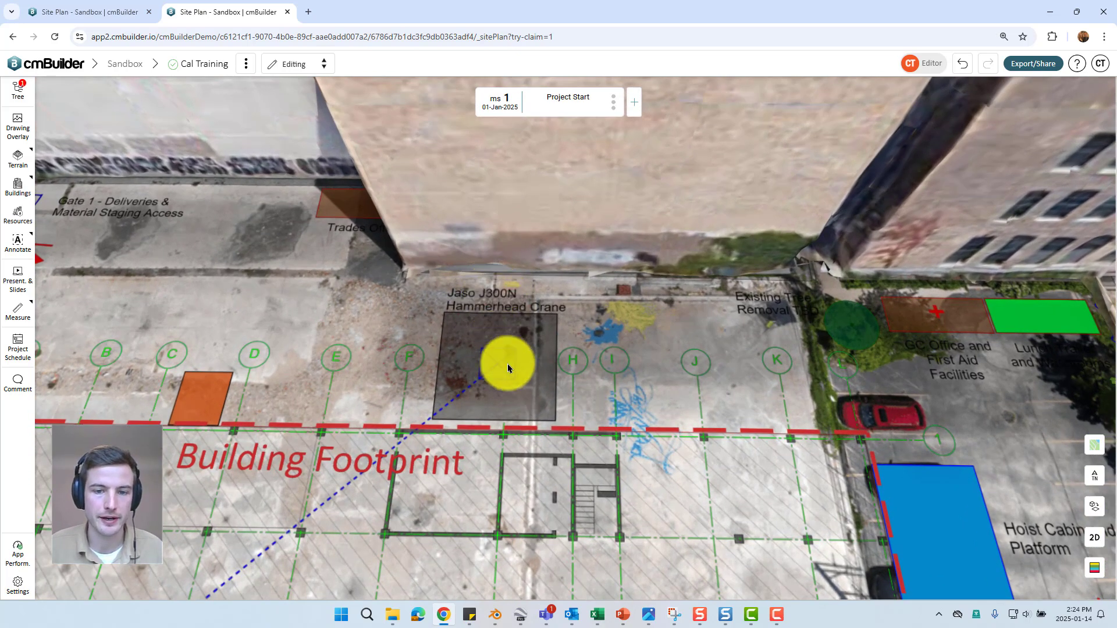
scroll(489, 384, "down", 5)
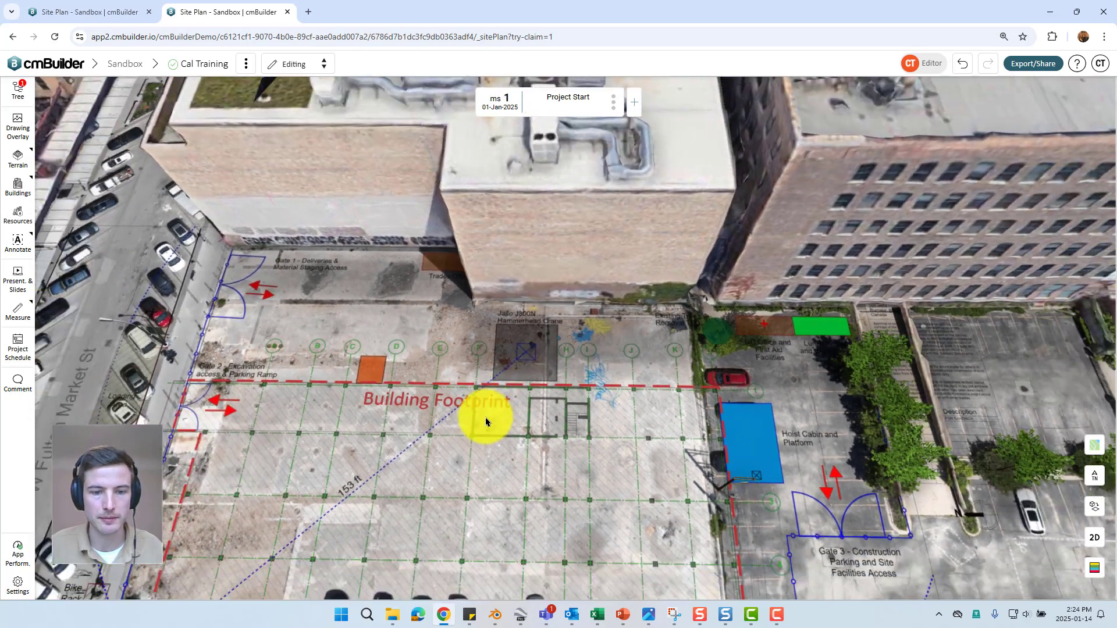
left_click_drag(486, 420, 574, 436)
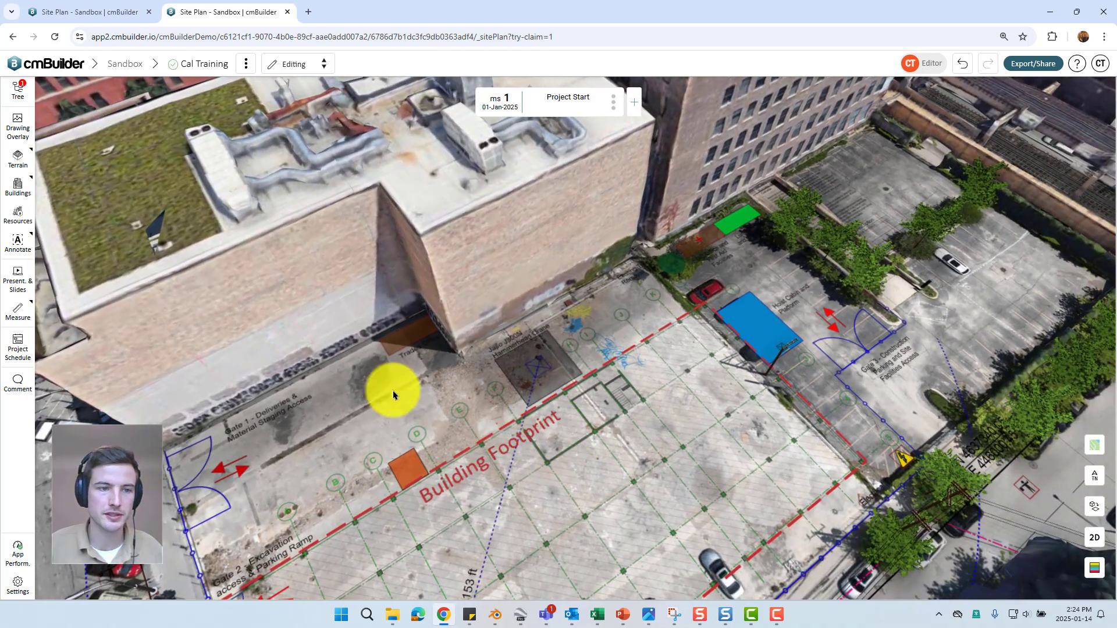
Step: Open the resource library and narrow it to Fixed Cranes within Equipment & Vehicles
left_click(20, 216)
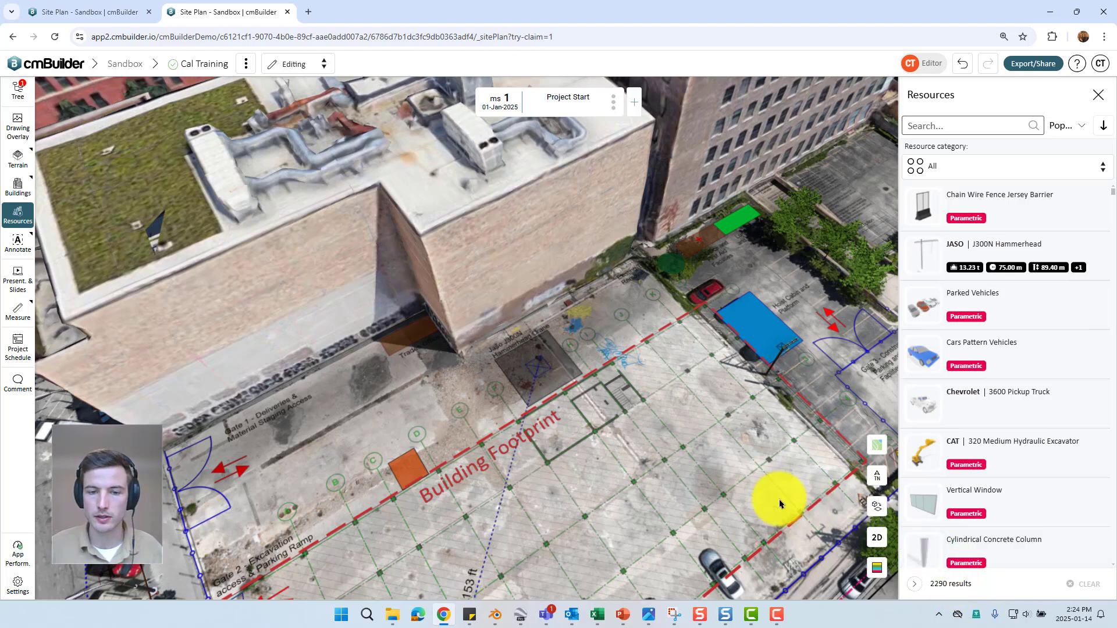
left_click_drag(690, 474, 678, 447)
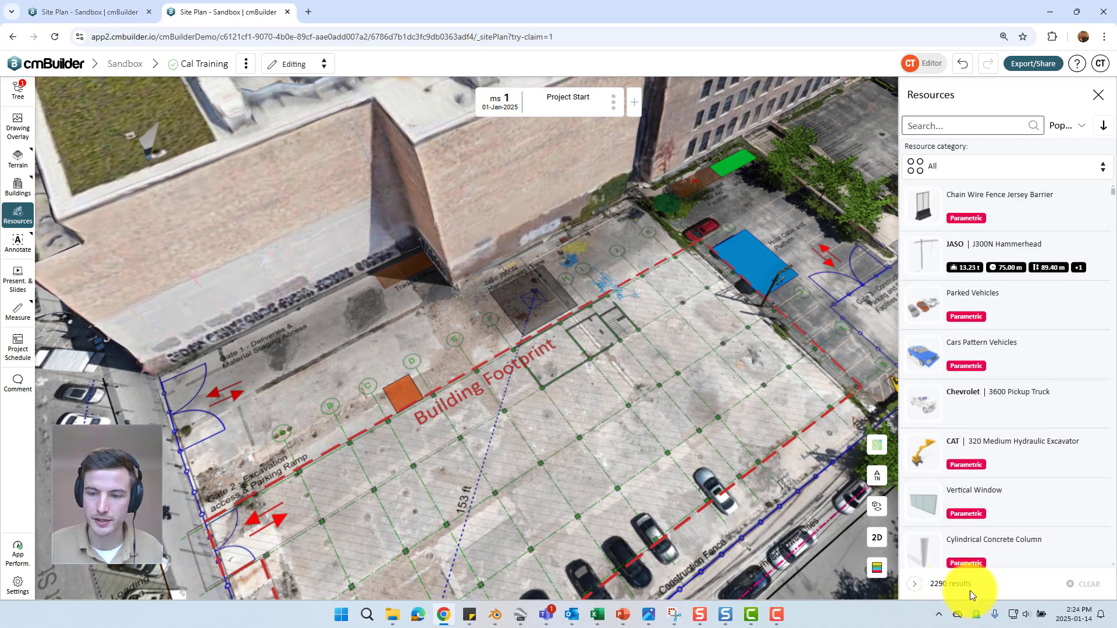
right_click_drag(690, 510, 668, 494)
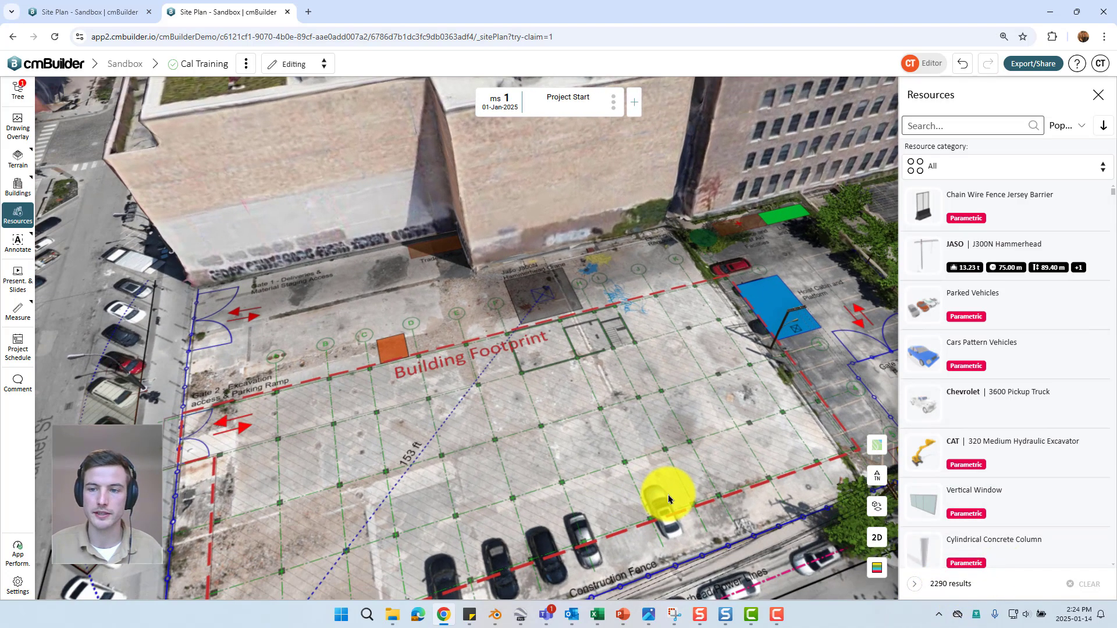
left_click_drag(668, 494, 711, 459)
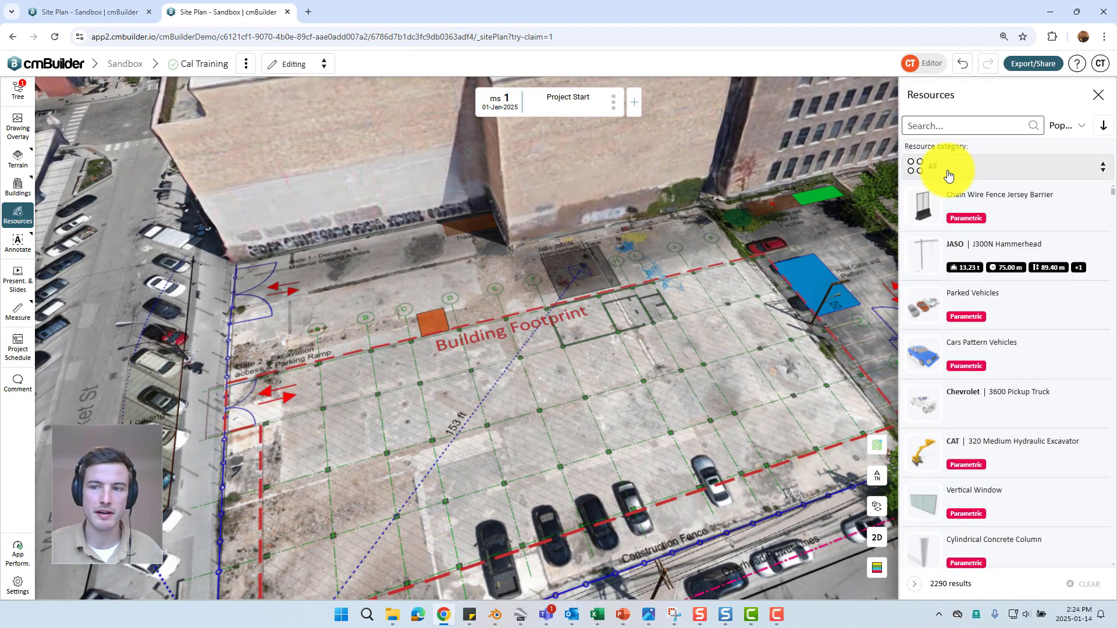
left_click(950, 170)
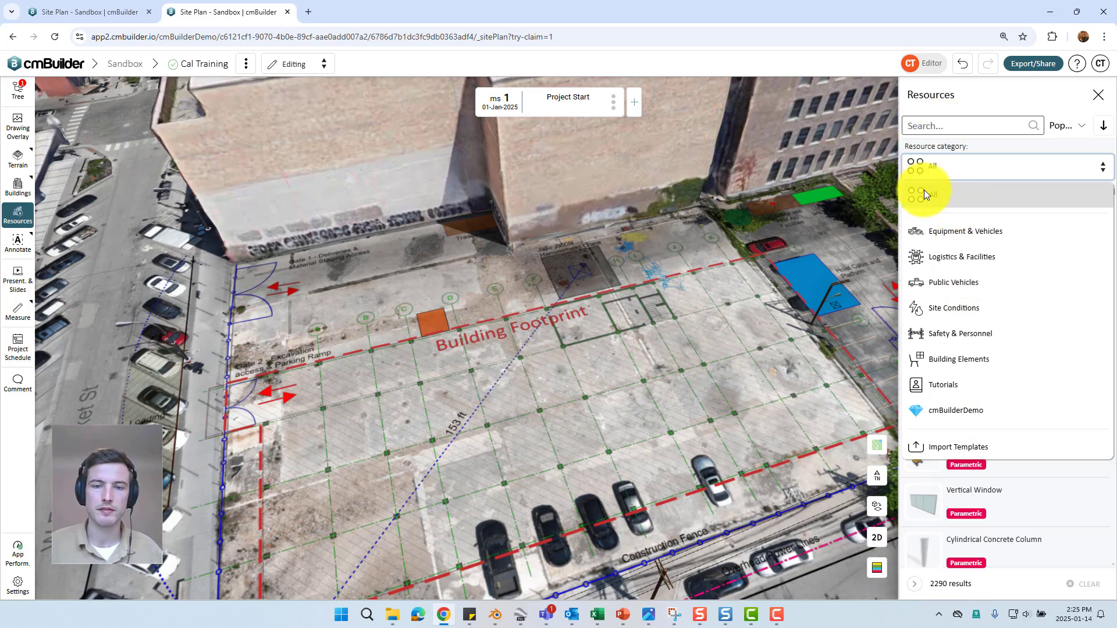
left_click(974, 236)
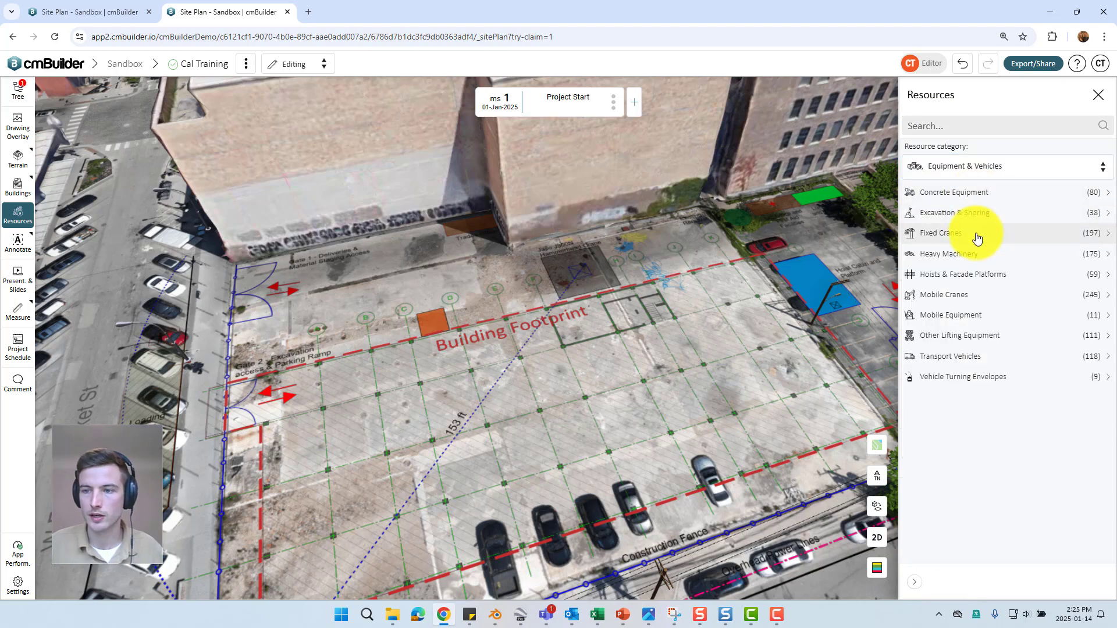
left_click(977, 236)
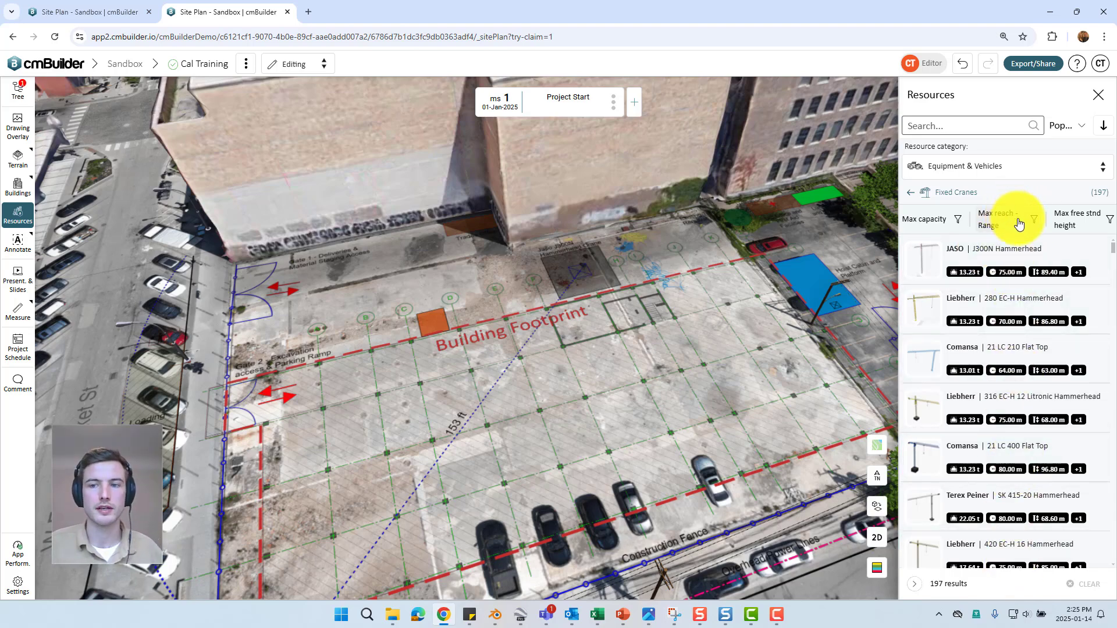
Step: Place the JASO J300N Hammerhead crane at its marked location on the plan and check it over the site
left_click_drag(672, 260, 643, 284)
right_click_drag(644, 283, 696, 295)
left_click(983, 248)
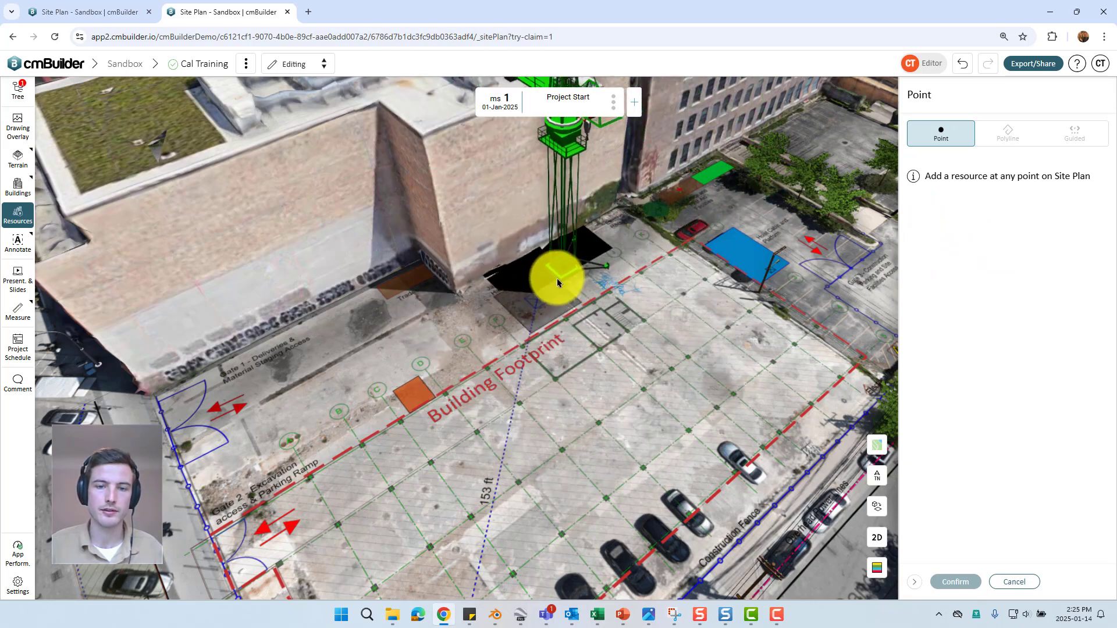
left_click(538, 302)
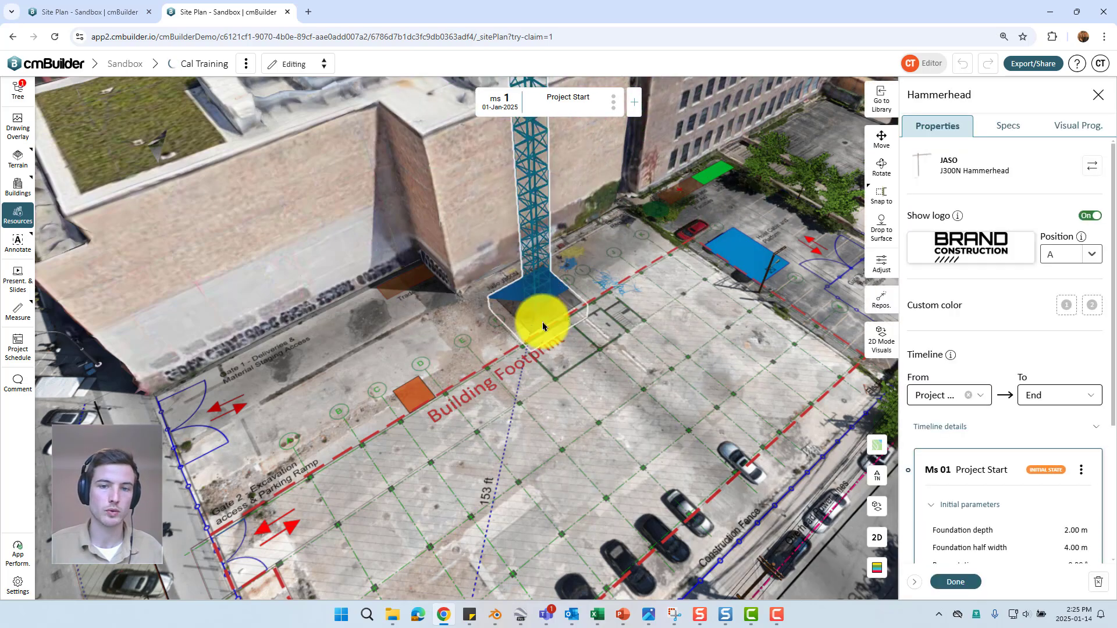
scroll(477, 352, "down", 5)
right_click_drag(448, 344, 498, 326)
scroll(520, 336, "up", 5)
scroll(592, 341, "down", 4)
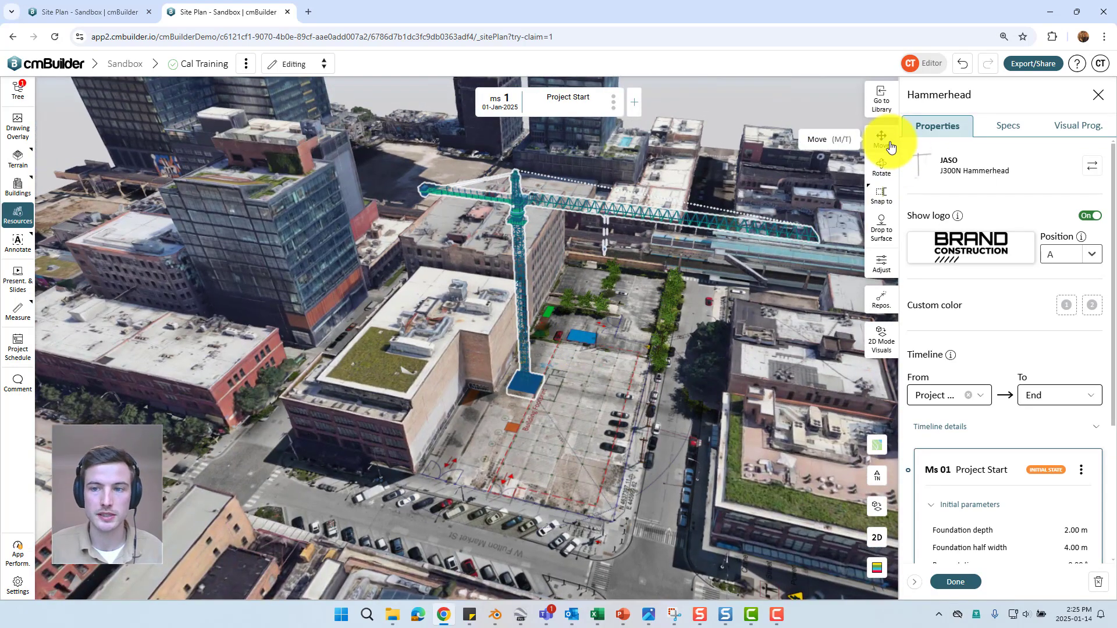
Step: Move the crane horizontally over its marked pad, to about X -11.64 m and Y -36.32 m
left_click(882, 141)
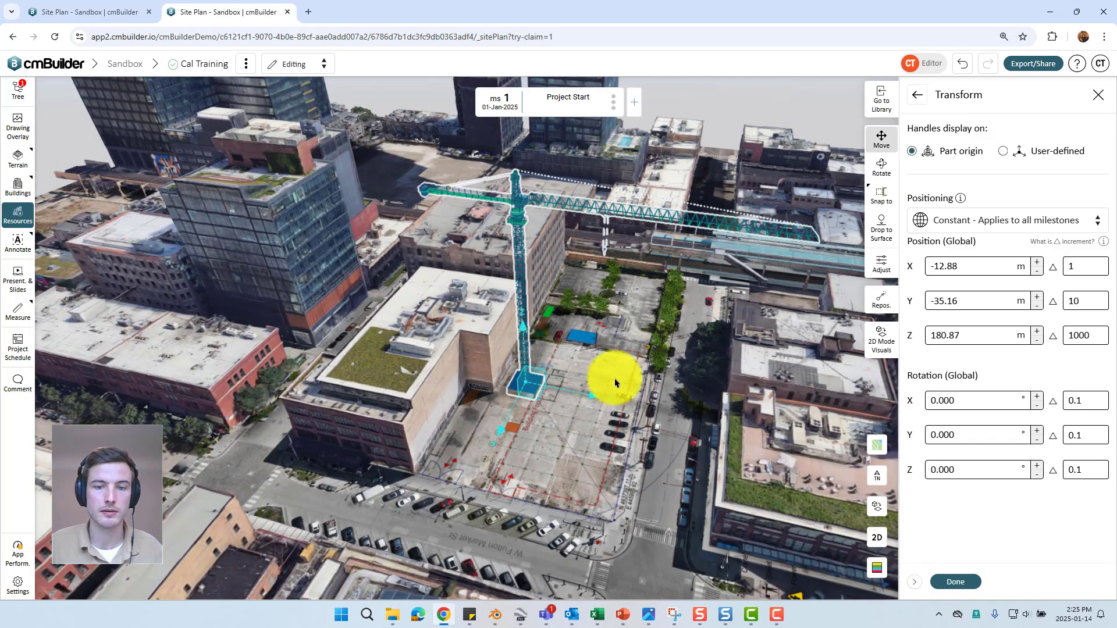
scroll(611, 378, "up", 5)
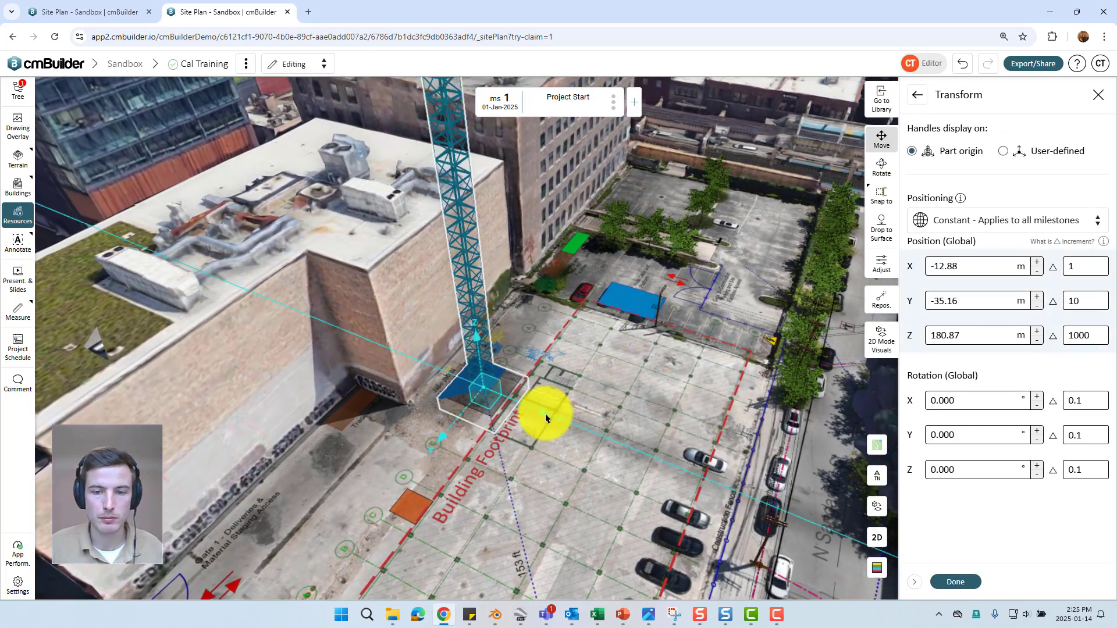
left_click_drag(546, 414, 514, 429)
left_click_drag(433, 433, 538, 366)
scroll(538, 367, "up", 3)
left_click_drag(605, 343, 640, 329)
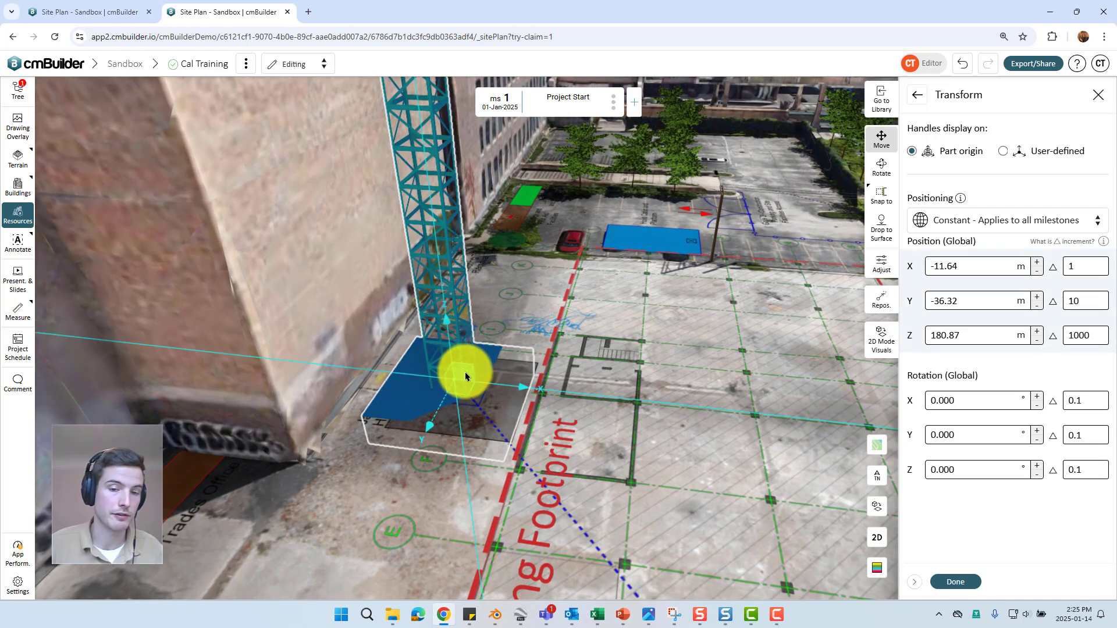
Step: Lift the crane to about Z 193.36 m and drop it back onto the ground surface
left_click_drag(466, 375, 470, 160)
mouse_move(685, 238)
left_mouse_down()
mouse_move(702, 228)
mouse_move(681, 235)
left_mouse_up()
right_click_drag(681, 234, 691, 243)
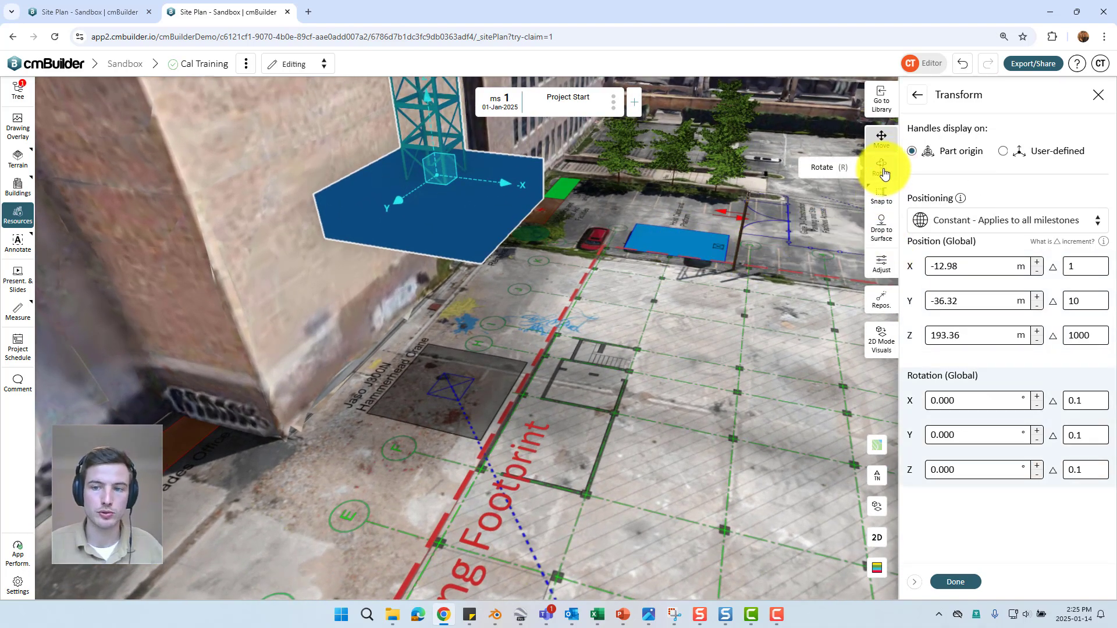
left_click(880, 235)
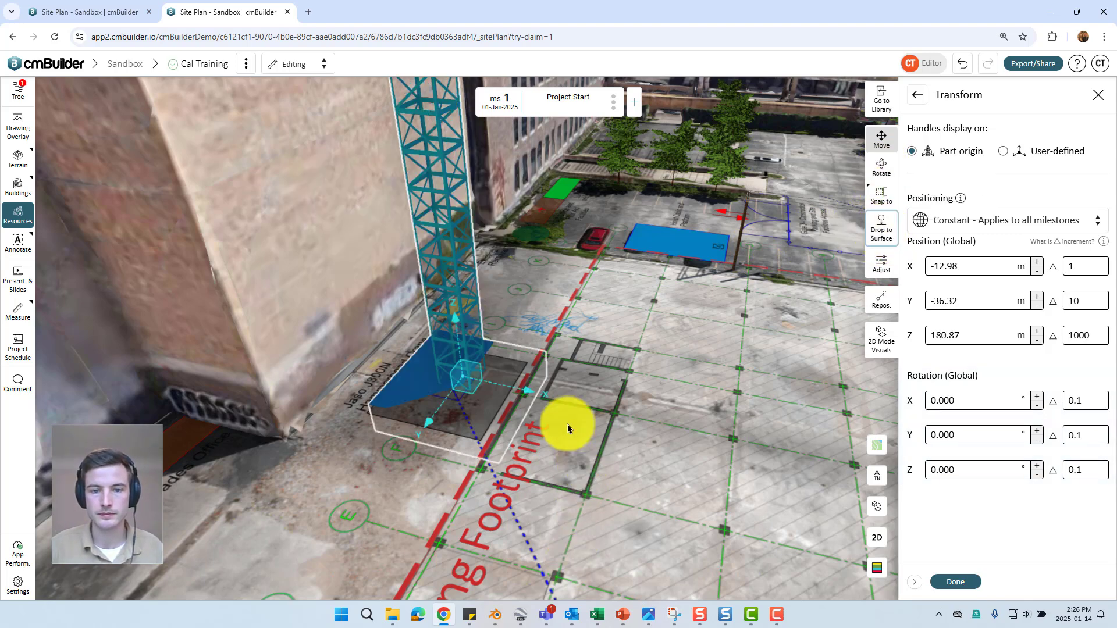
Step: Lower the crane to about Z 180.69 m and shift its base to about X -13.04 m, Y -35.30 m
left_click_drag(456, 340, 456, 341)
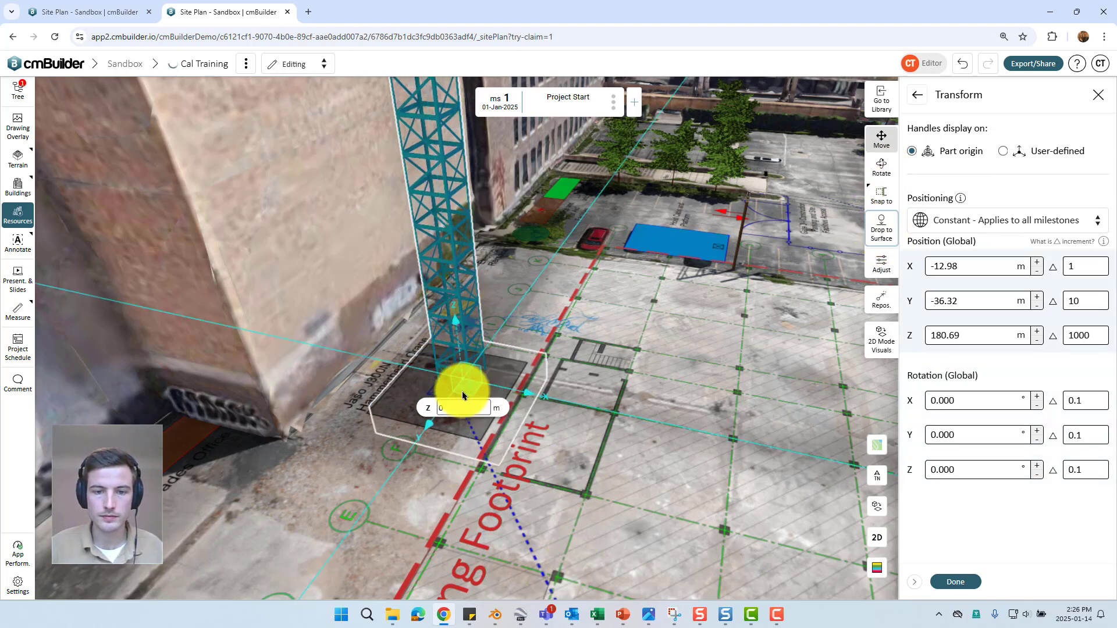
left_click_drag(460, 389, 603, 432)
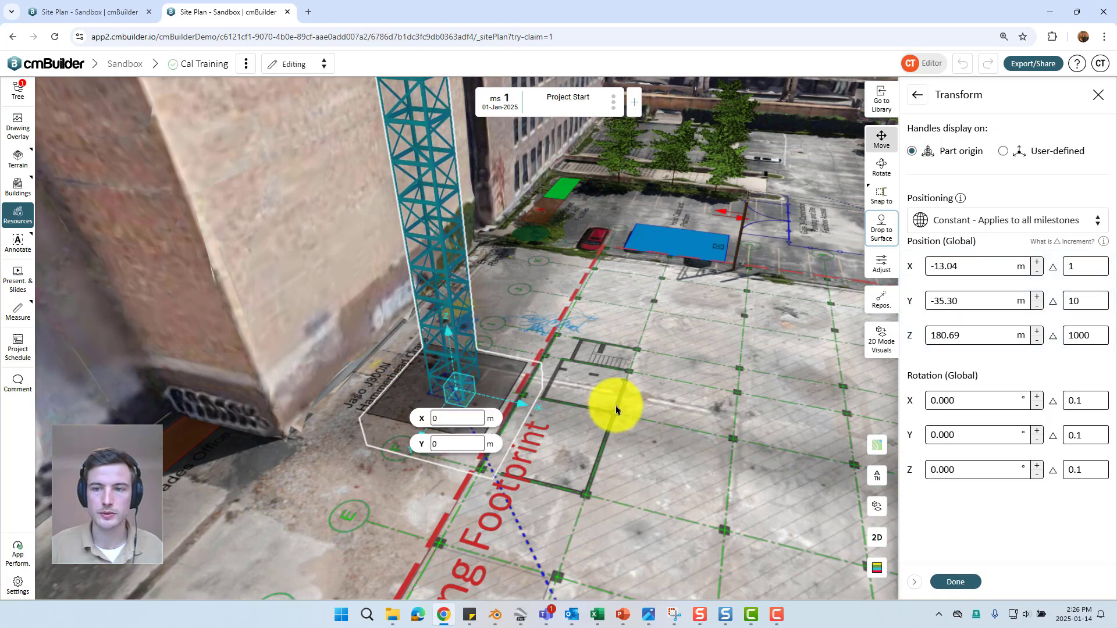
scroll(618, 404, "down", 3)
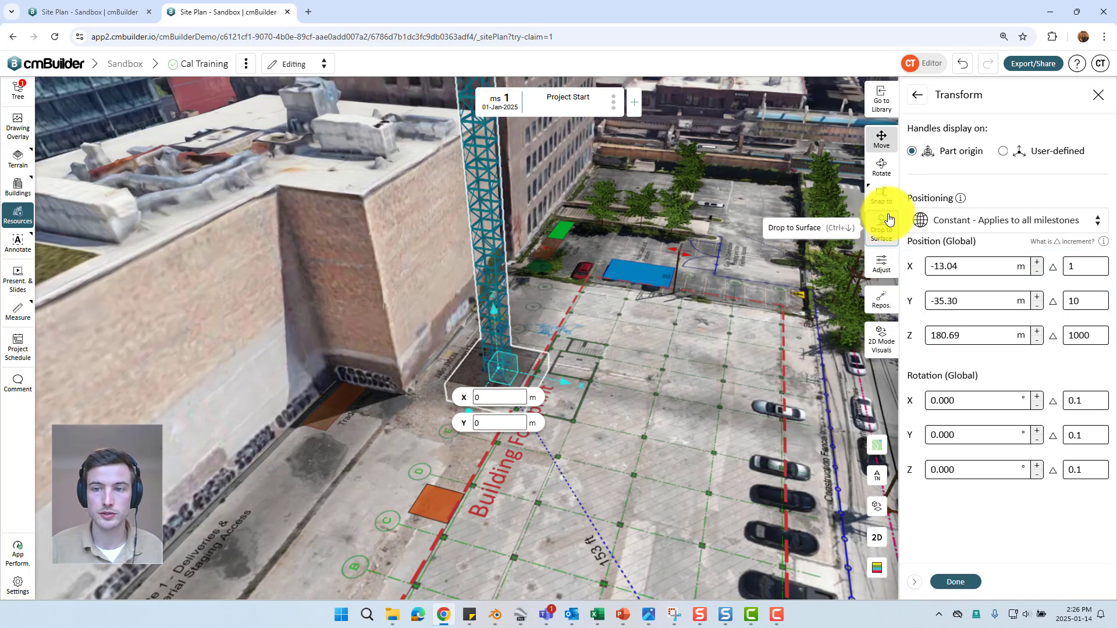
Step: Rotate the crane to 90° about Z, try tilting it to about -40.29° about Y, and undo the tilt
left_click(885, 165)
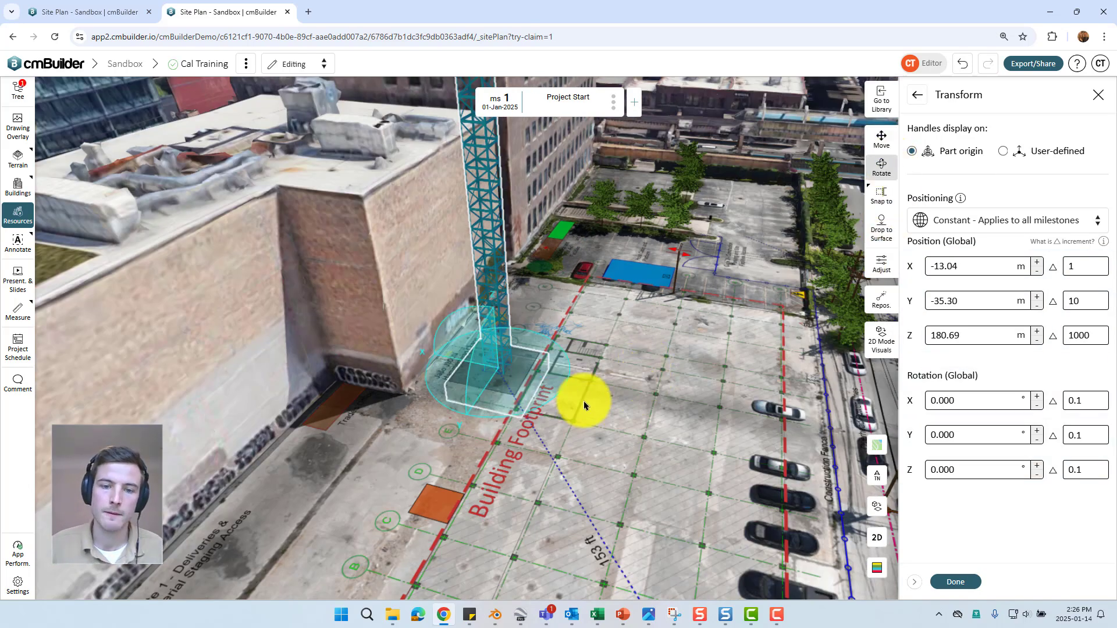
left_click_drag(547, 388, 515, 282)
mouse_move(602, 329)
left_mouse_down()
mouse_move(637, 346)
mouse_move(638, 361)
mouse_move(582, 367)
mouse_move(576, 351)
mouse_move(609, 377)
mouse_move(608, 349)
left_mouse_up()
left_click_drag(459, 340, 657, 376)
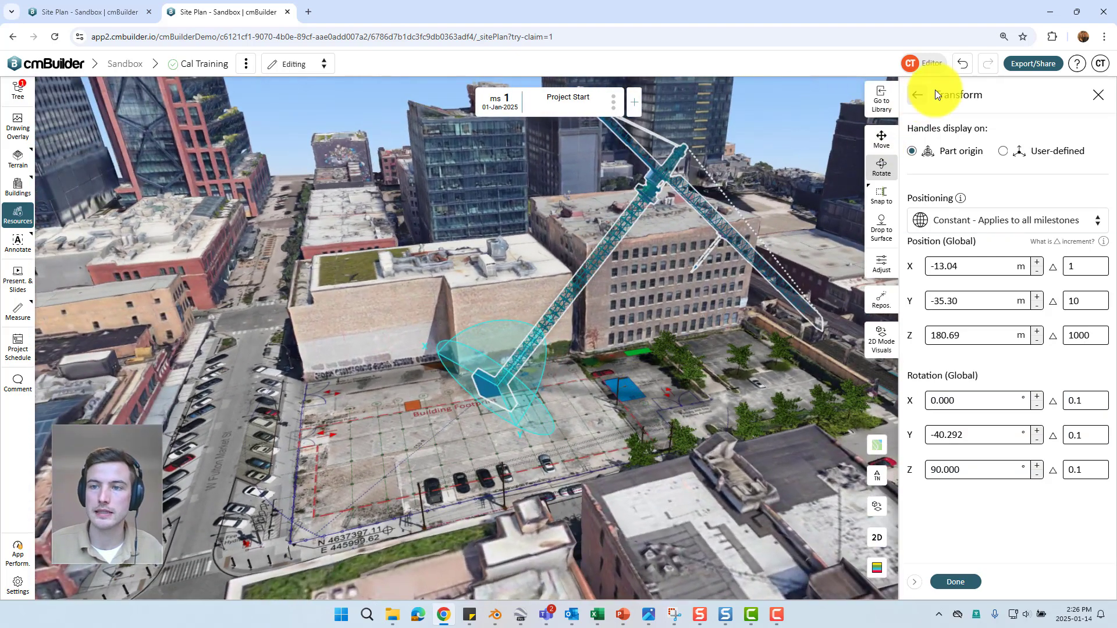
left_click(961, 69)
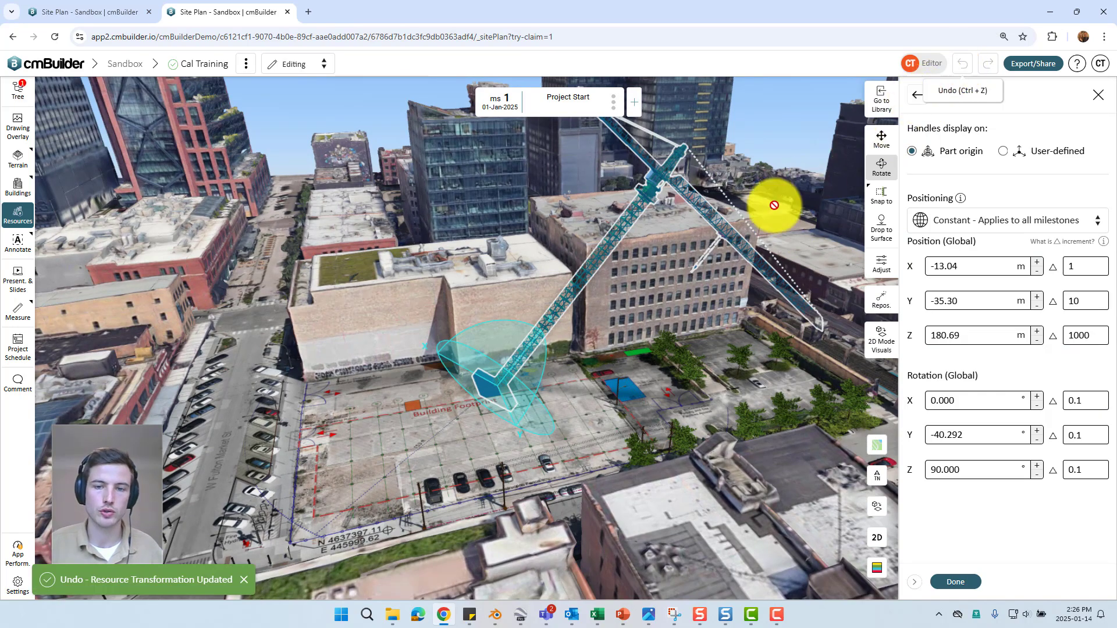
left_click_drag(609, 301, 697, 305)
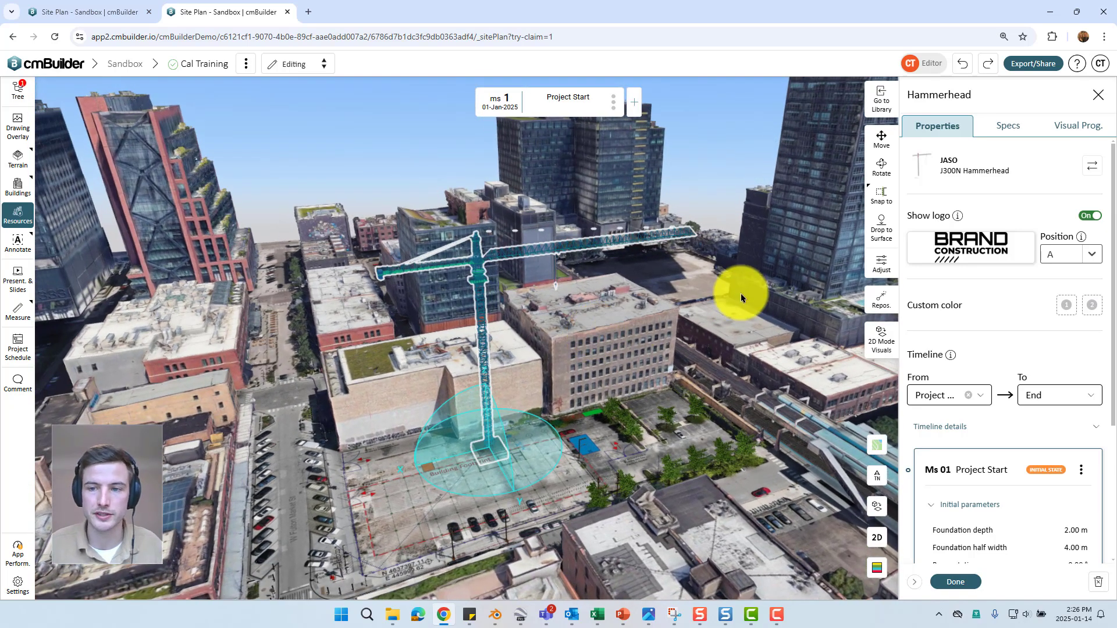
Step: Adjust the crane's base rotation to 239° so the jib swings over the site
left_click(882, 265)
left_click_drag(703, 239, 703, 197)
left_click_drag(612, 436, 587, 479)
left_click_drag(488, 375, 406, 415)
left_click_drag(602, 364, 594, 340)
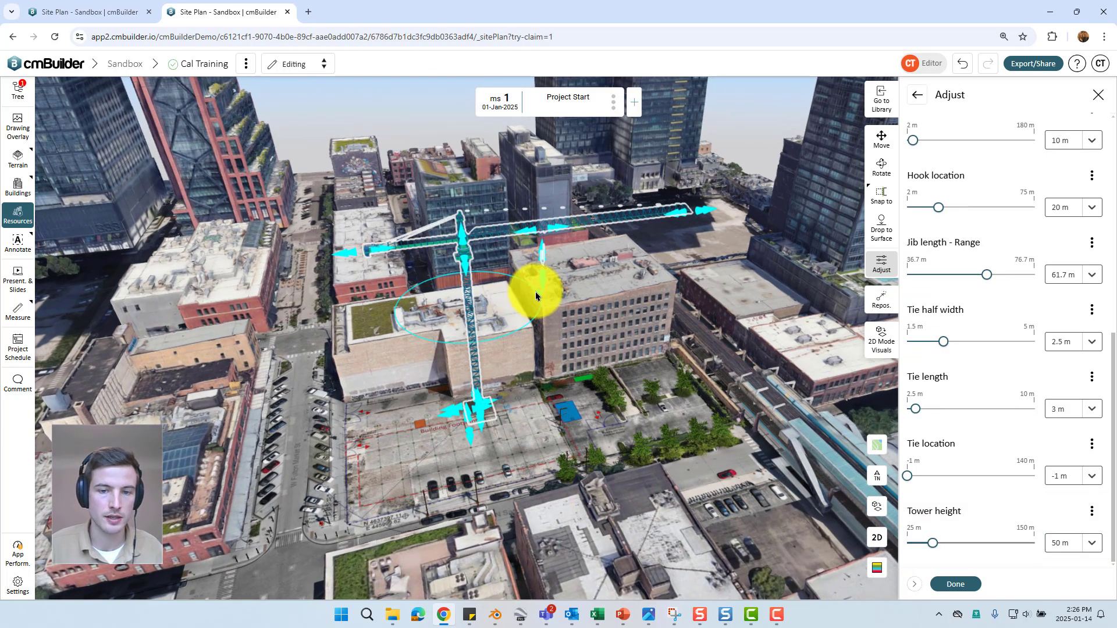
left_click_drag(536, 292, 390, 452)
left_click_drag(449, 425, 483, 432)
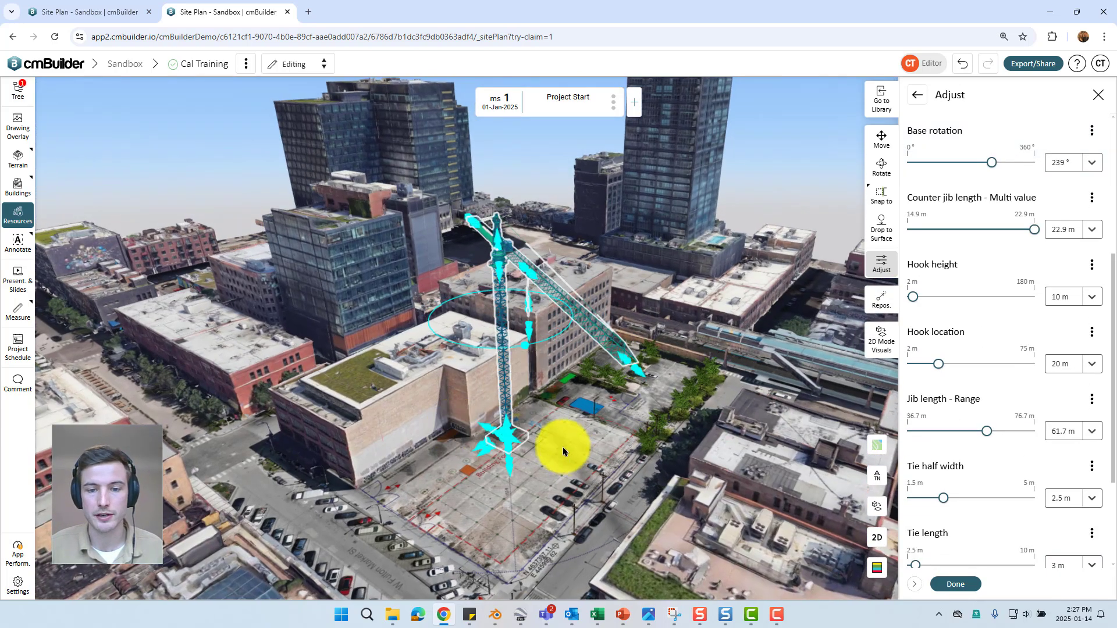
Step: Examine the crane's adjustment handles and open its tower height value on the mast
scroll(563, 447, "up", 5)
scroll(647, 436, "down", 4)
left_click_drag(647, 436, 643, 368)
middle_click_drag(643, 371, 579, 246)
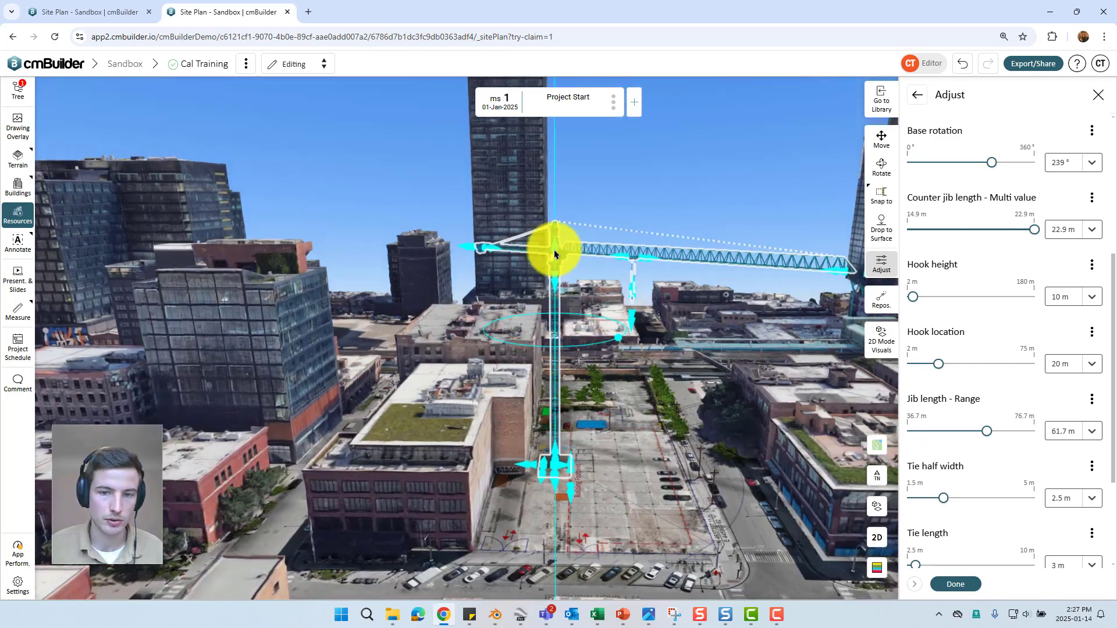
mouse_move(554, 249)
left_mouse_down()
mouse_move(553, 340)
mouse_move(554, 250)
left_mouse_up()
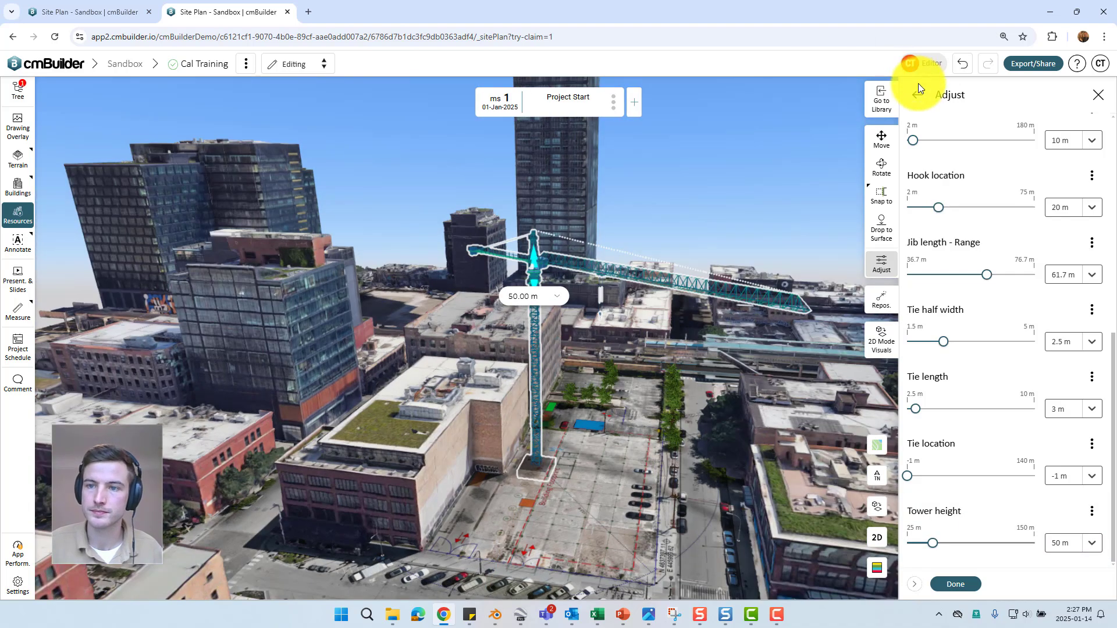
left_click(917, 95)
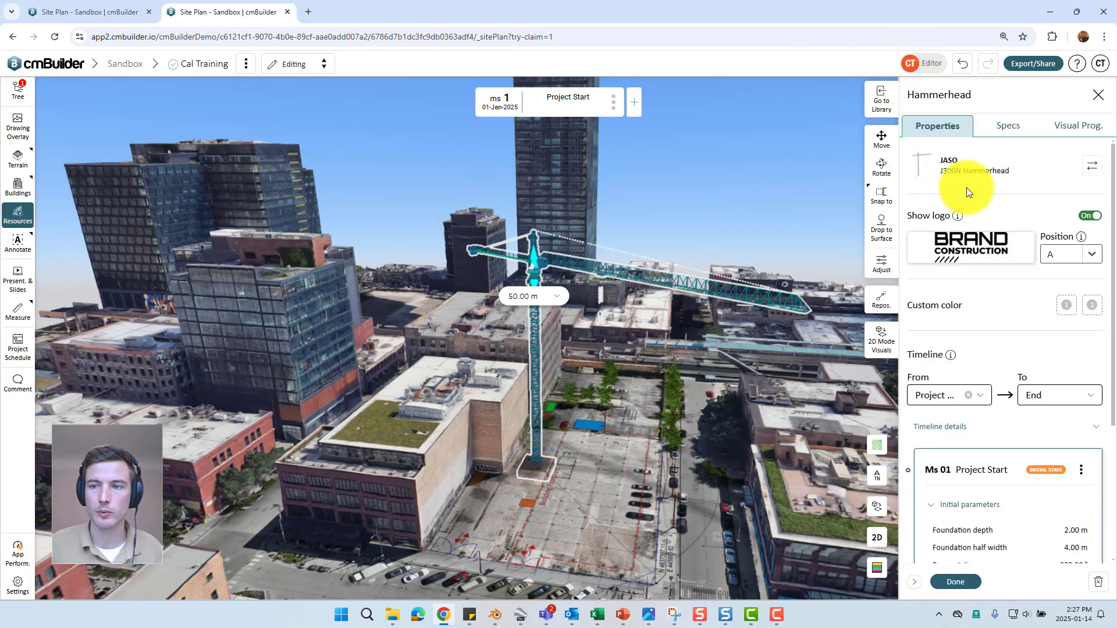
Step: Preview the crane's specification document j300n-a-fem-1001-en.pdf and close it after reviewing the first page
left_click(1011, 129)
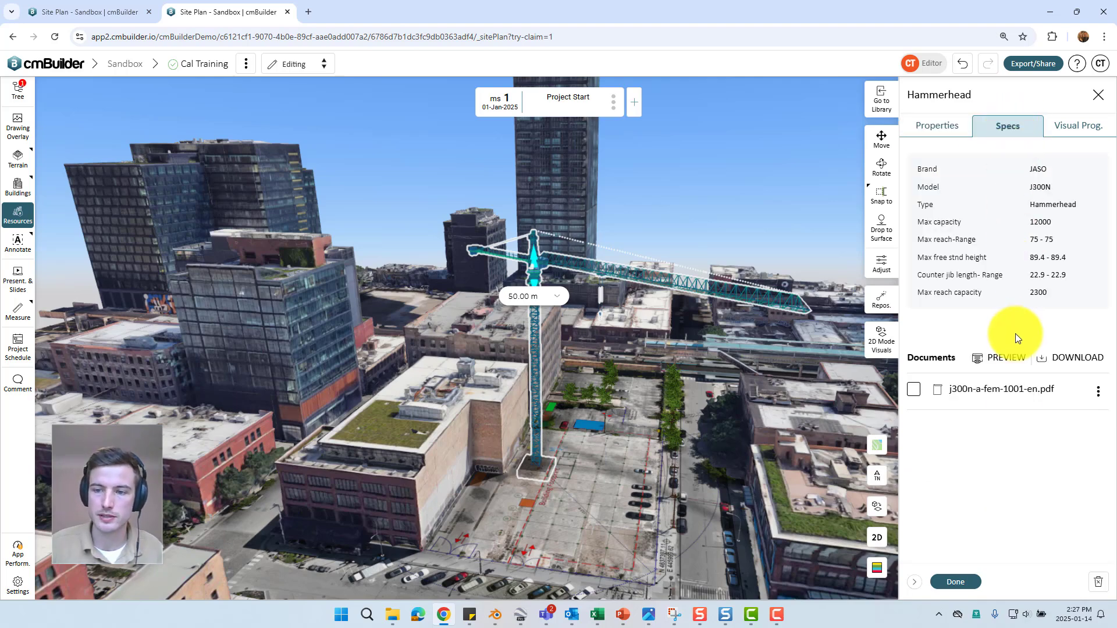
left_click(913, 390)
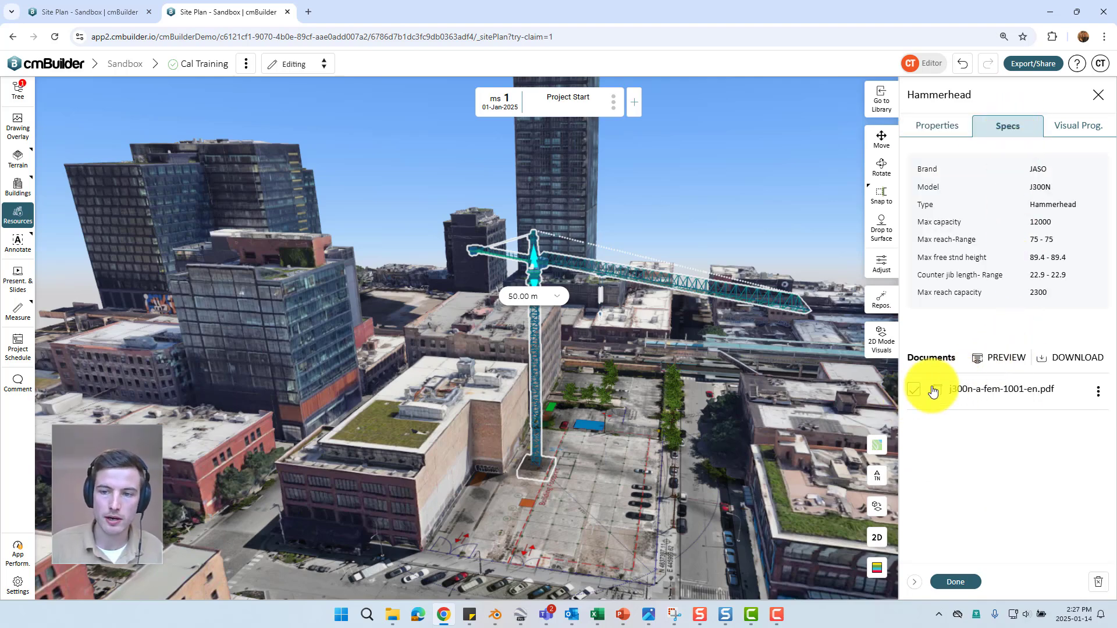
left_click(999, 358)
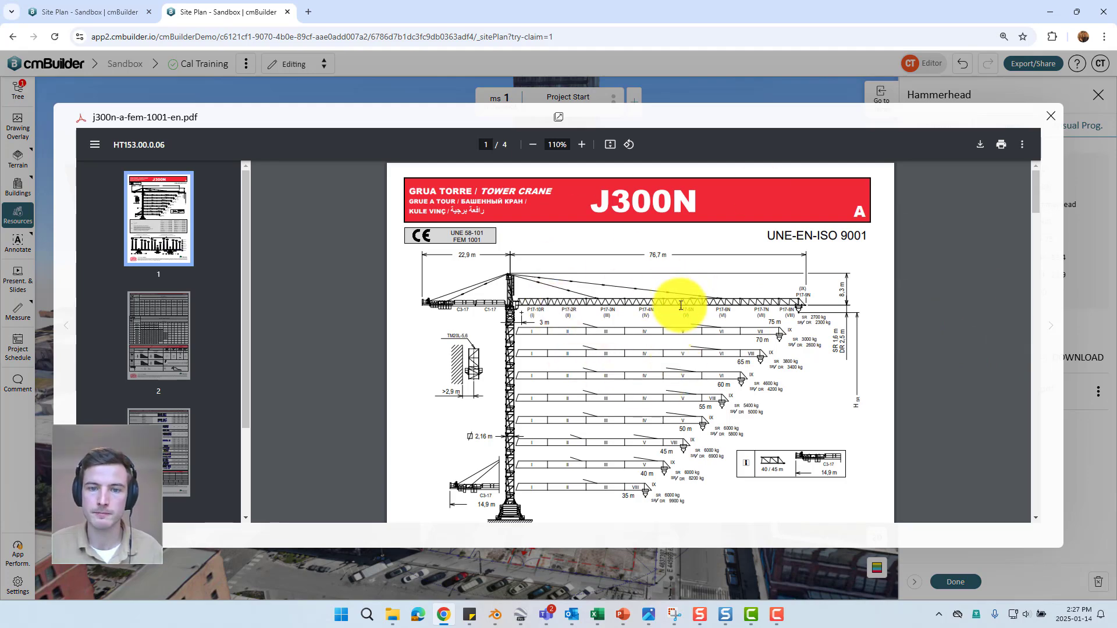
scroll(675, 302, "down", 4)
scroll(674, 302, "up", 4)
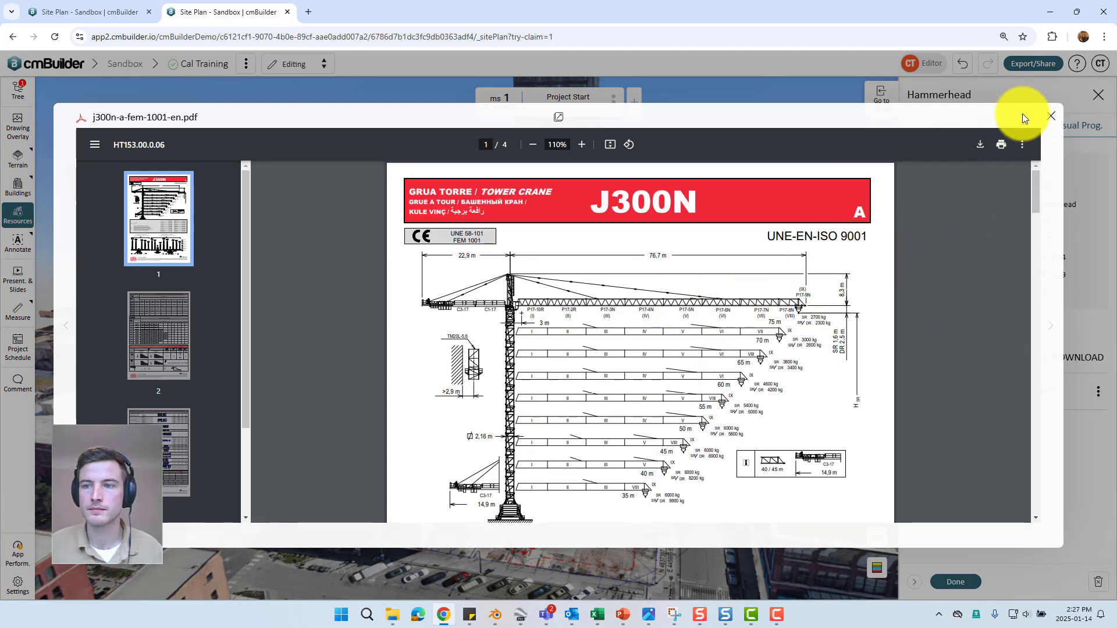
left_click(1051, 116)
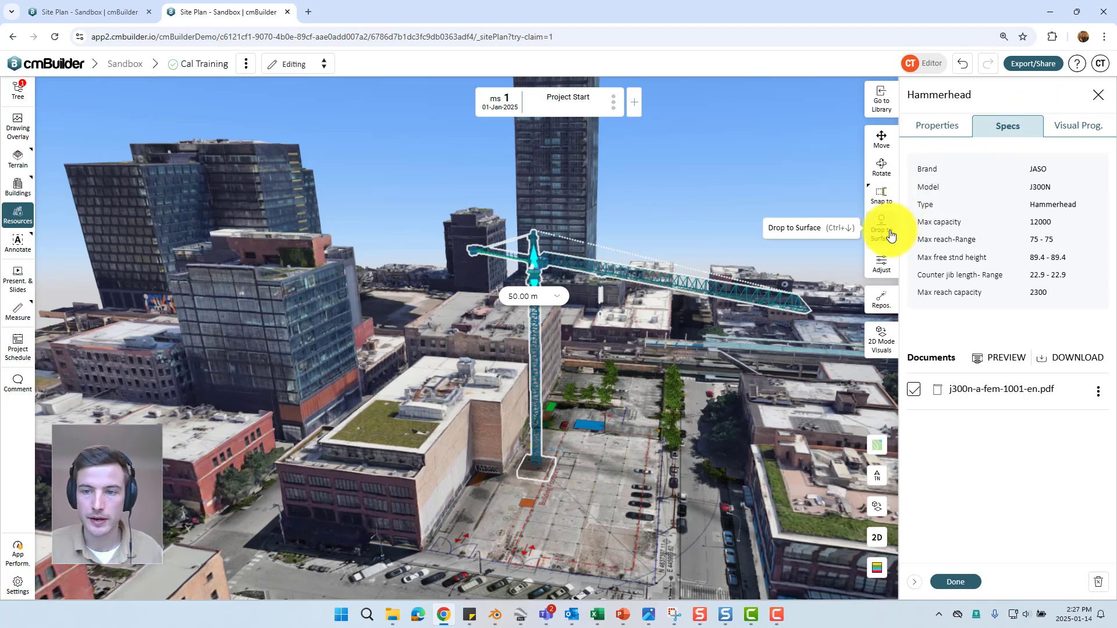
Step: Turn on the crane's Hook Envelope and inspect its coverage over the site
left_click(882, 264)
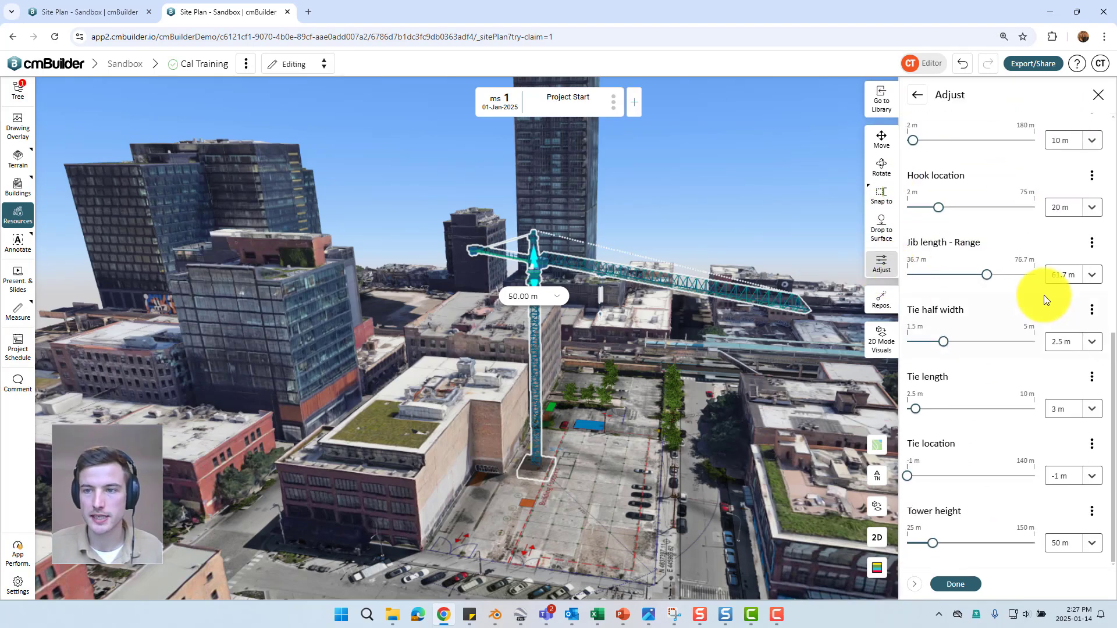
scroll(1040, 289, "up", 5)
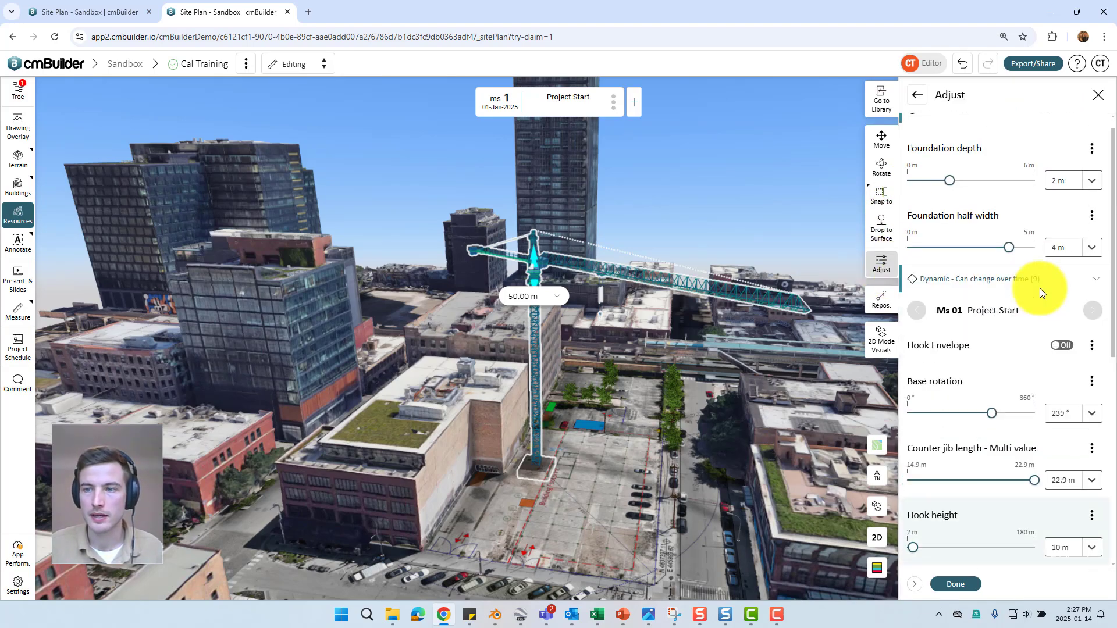
left_click(1061, 349)
left_click_drag(645, 414, 706, 441)
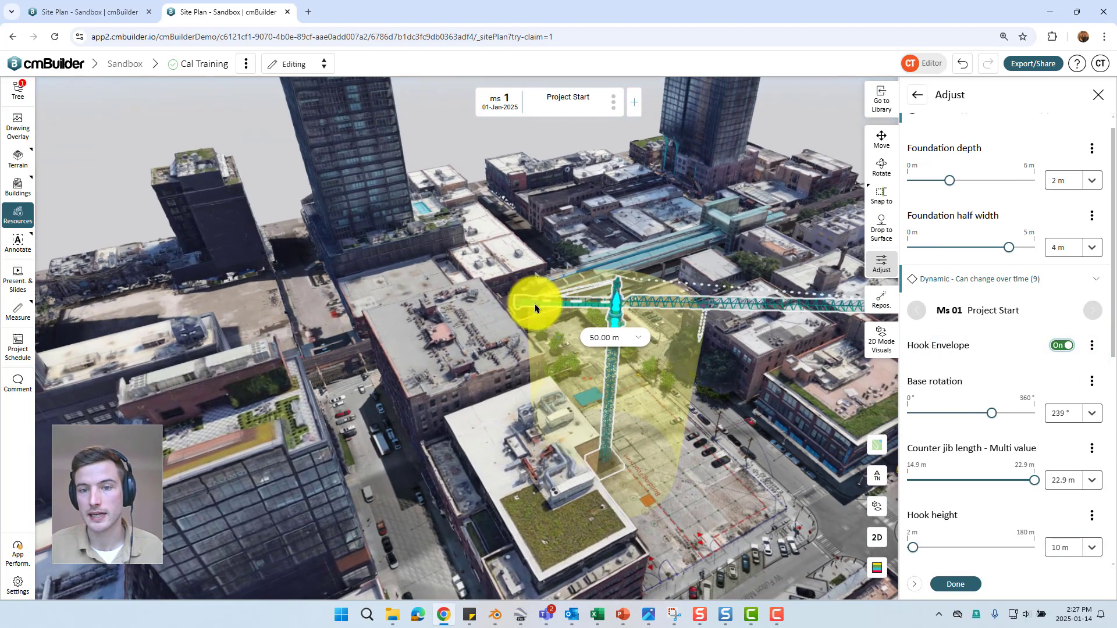
left_click_drag(552, 336, 711, 344)
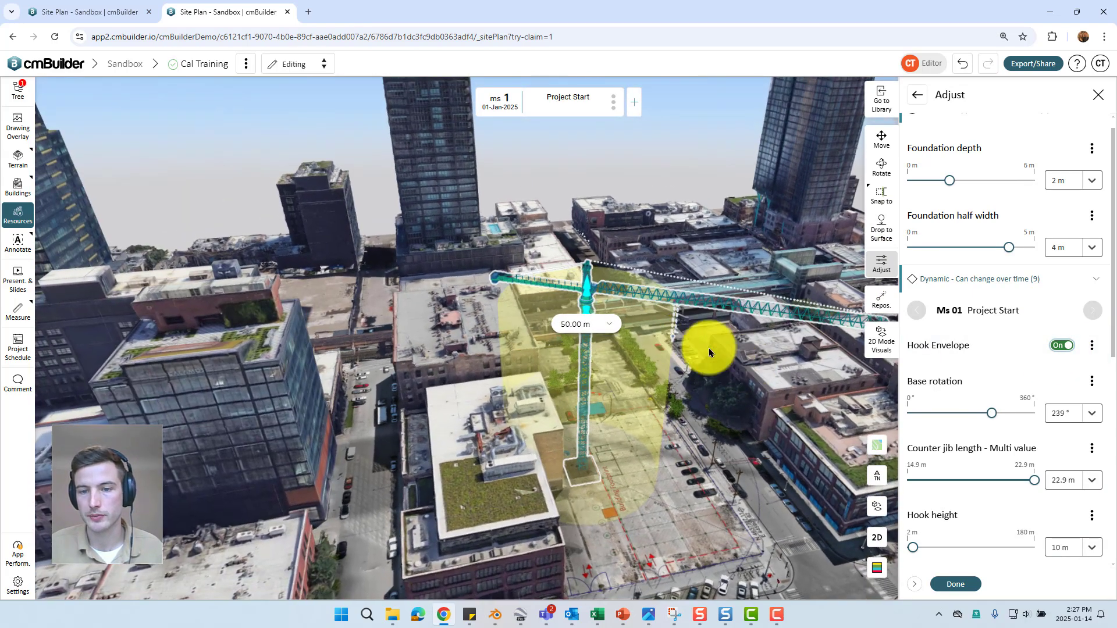
Step: Open the hook location value on the jib and turn off the Hook Envelope
left_click(710, 313)
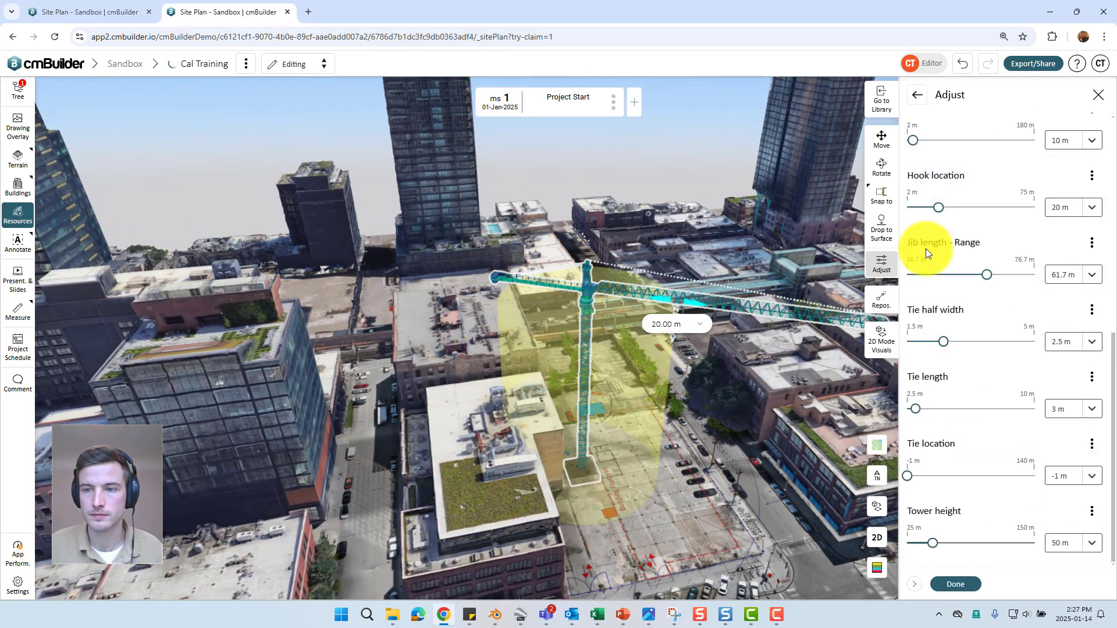
scroll(1000, 282, "up", 5)
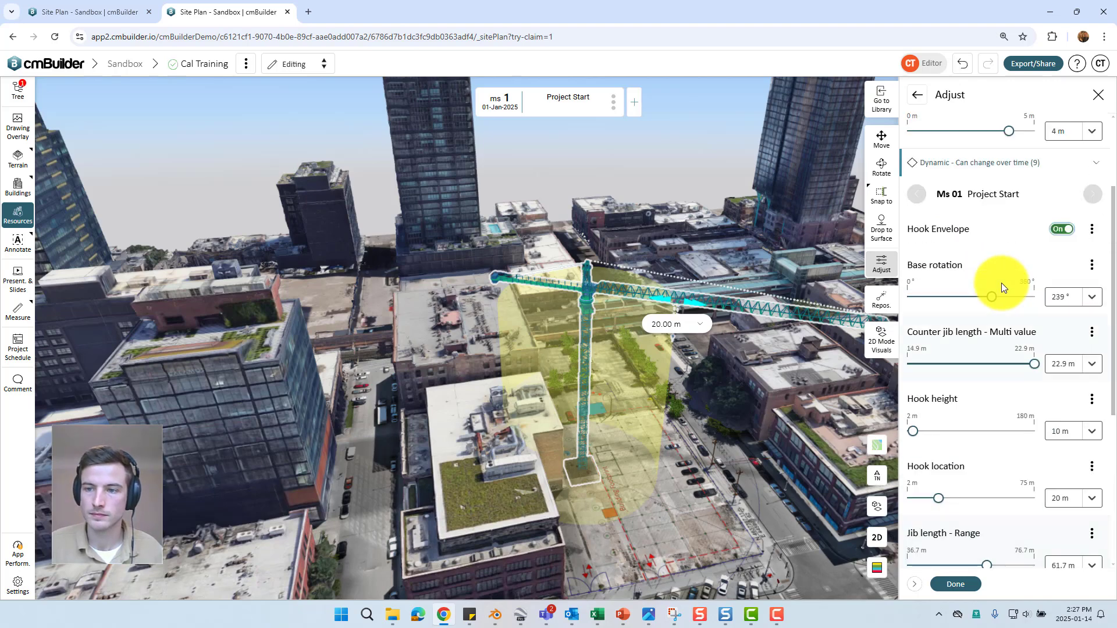
left_click(1063, 228)
left_click(918, 95)
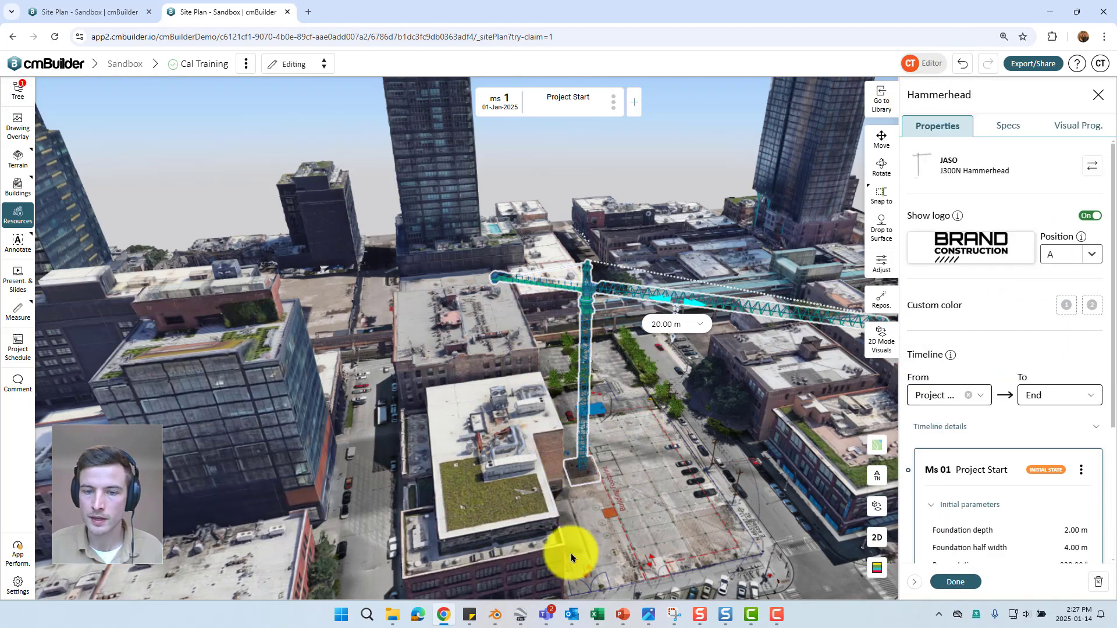
Step: Inspect the crane's upper section and review the company library logos available for it
left_click_drag(562, 550, 623, 452)
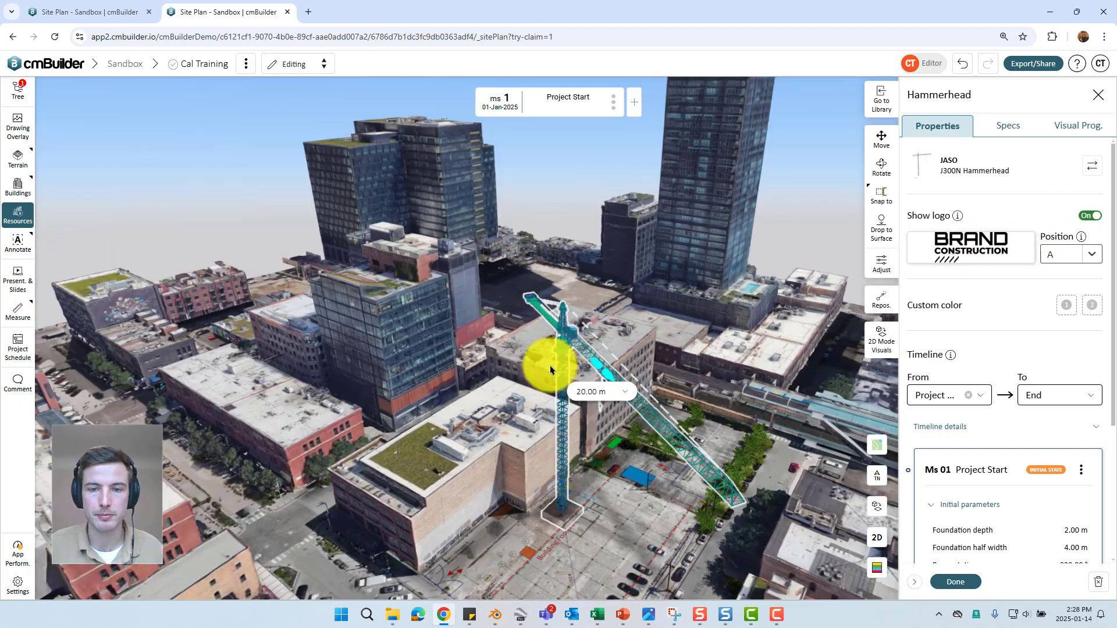
scroll(559, 385, "up", 2)
scroll(576, 372, "up", 3)
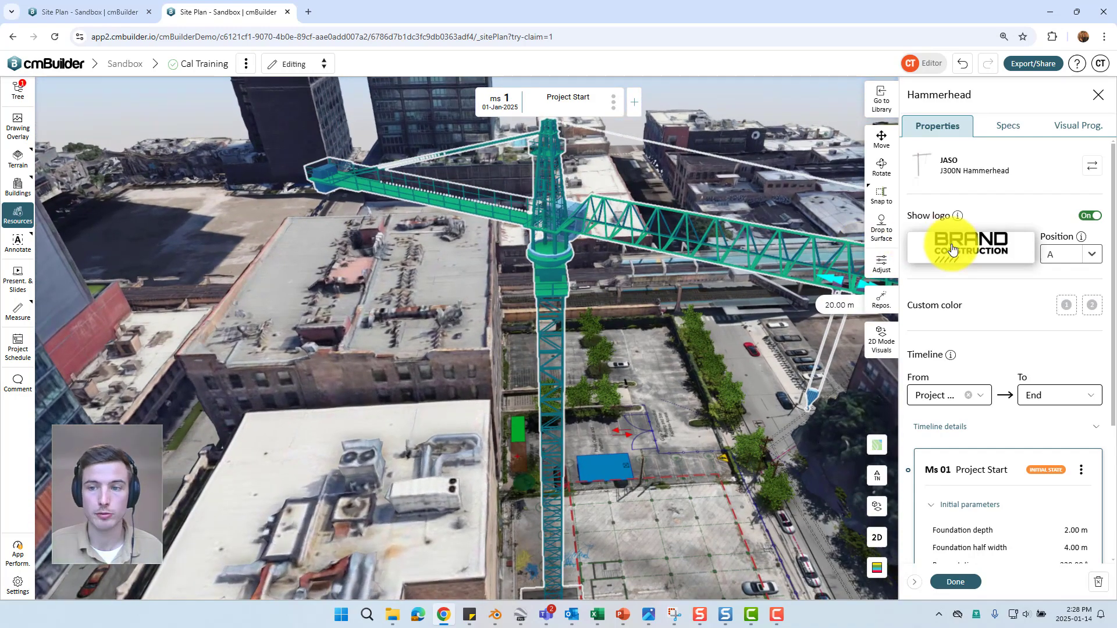
left_click(952, 249)
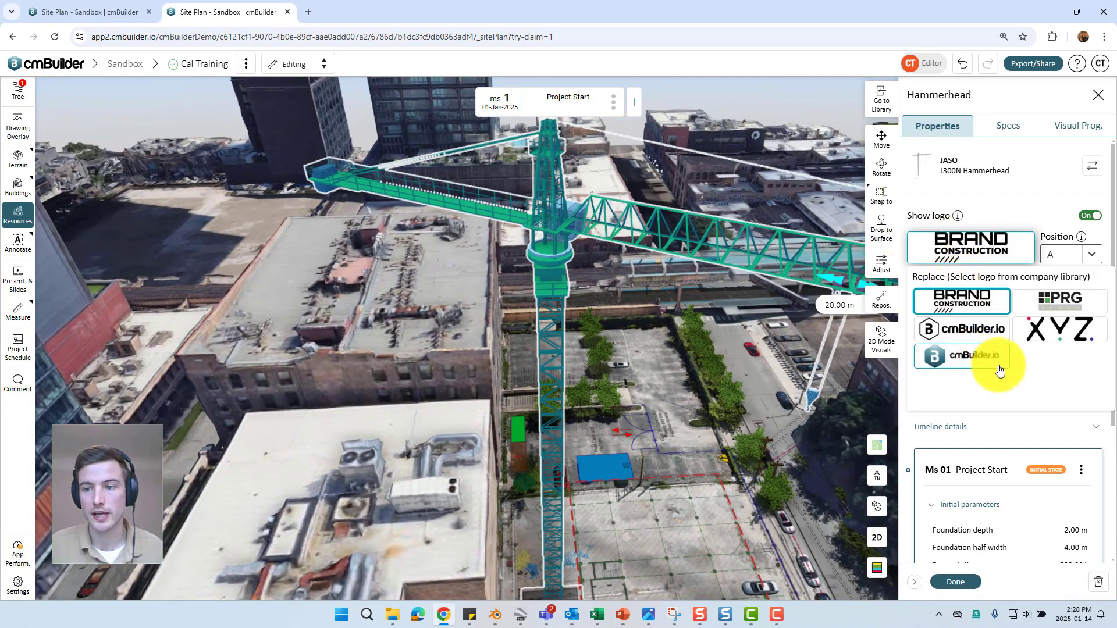
left_click(1032, 183)
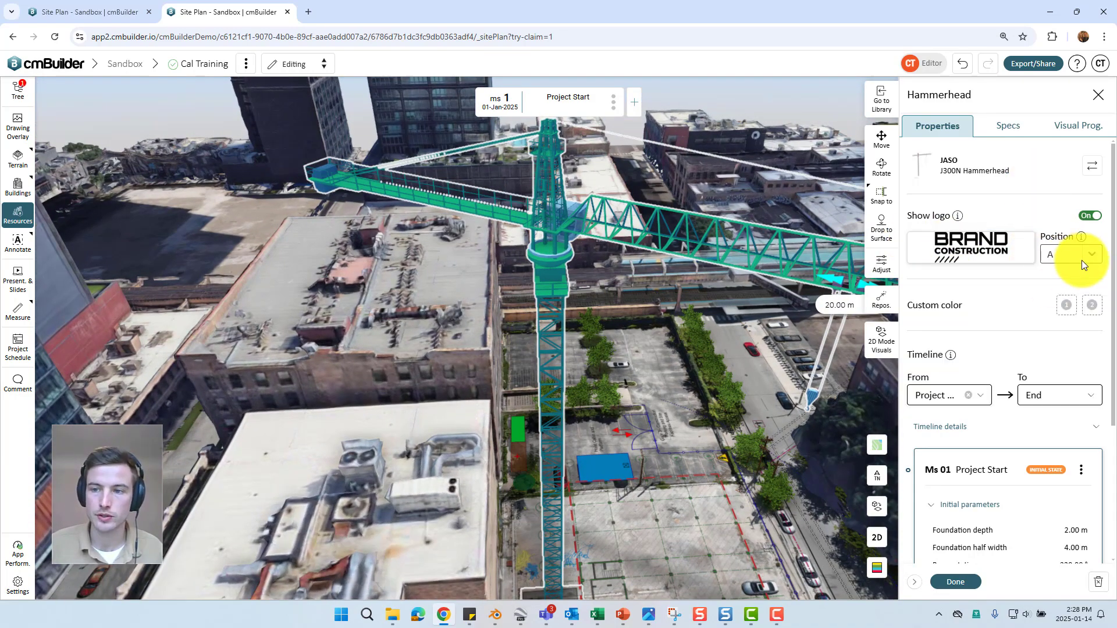
Step: Set the crane's logo position to C and review the other available positions
left_click(1063, 253)
left_click(1066, 340)
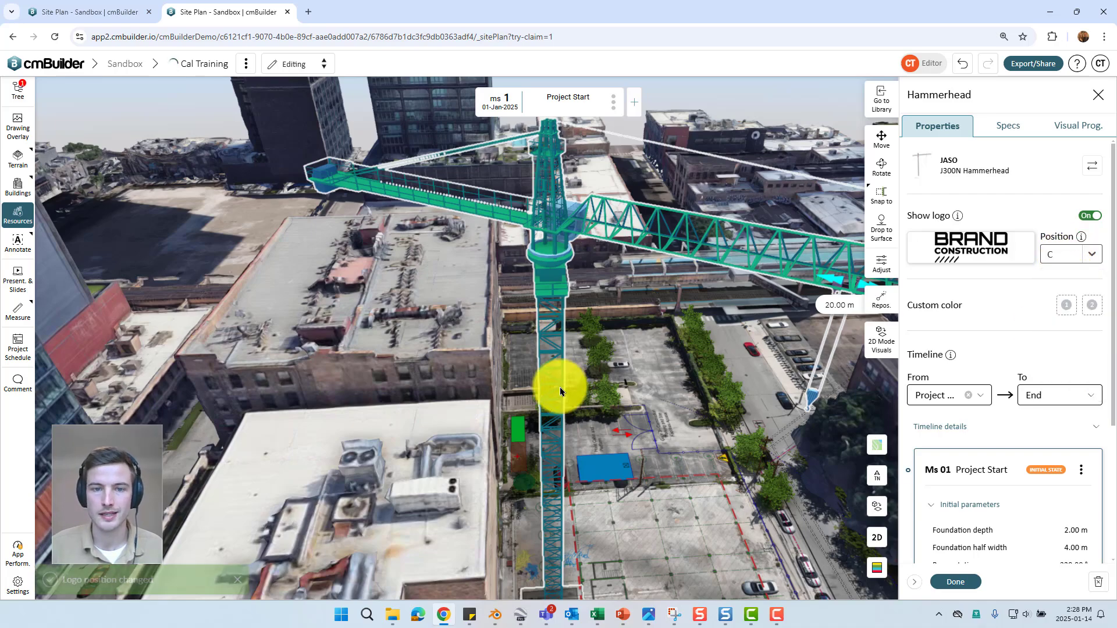
left_click_drag(601, 391, 524, 303)
left_click(1060, 251)
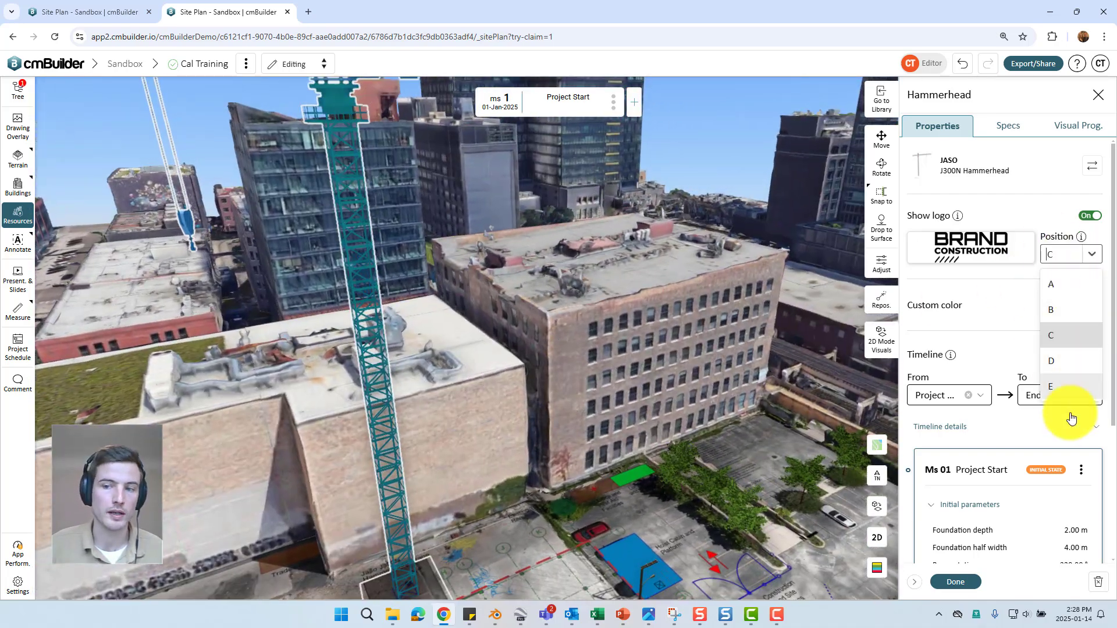
left_click(1013, 212)
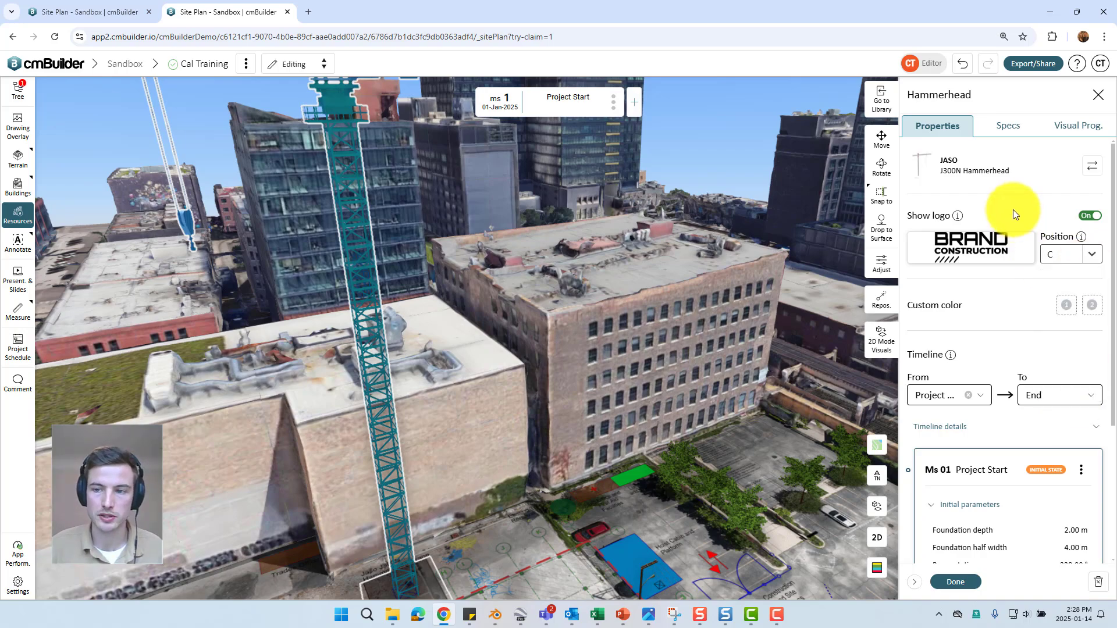
Step: Set both the primary and secondary custom colors of the crane to red
scroll(512, 349, "down", 3)
left_click_drag(517, 348, 476, 376)
left_click(1082, 305)
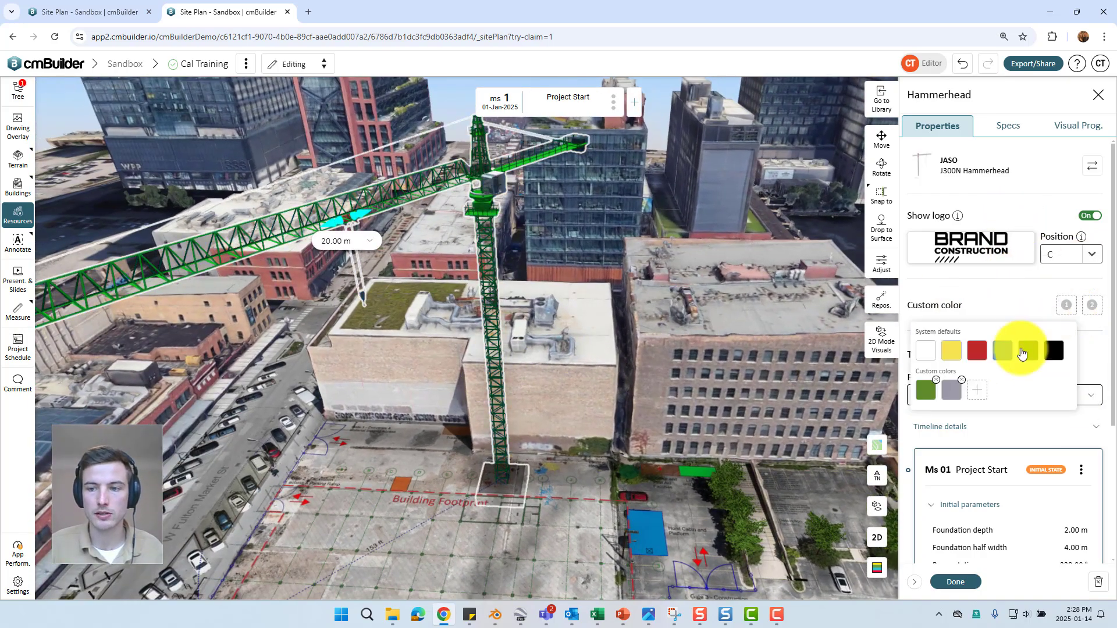
left_click(1019, 343)
left_click(1092, 307)
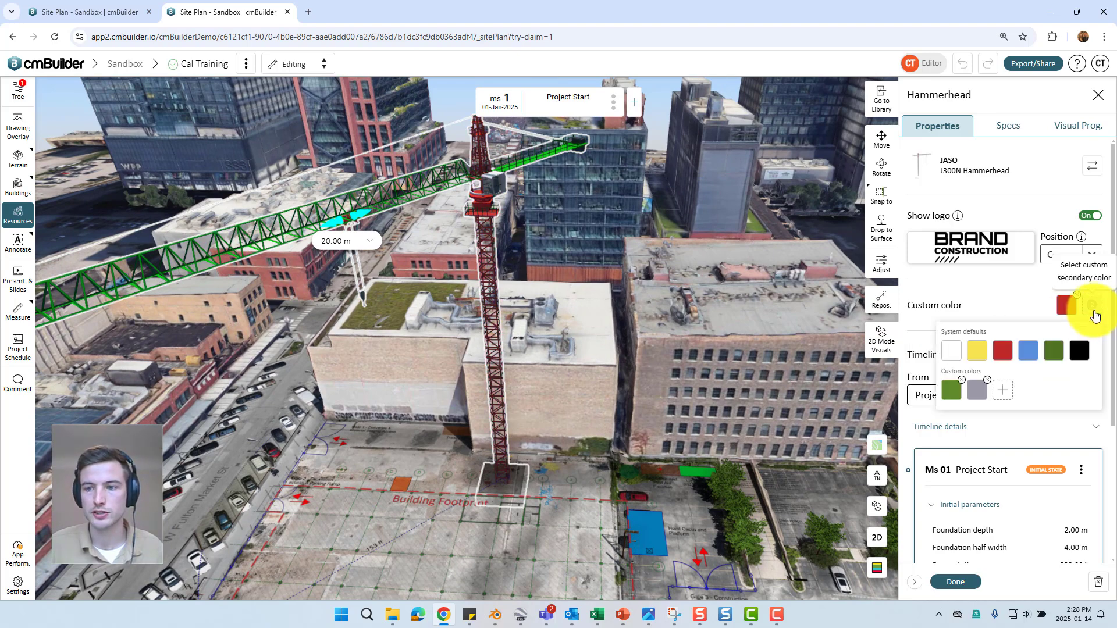
left_click(1004, 355)
Step: Look at the custom color picker for the primary color, clear both custom colors, and close the crane's properties
left_click(1066, 307)
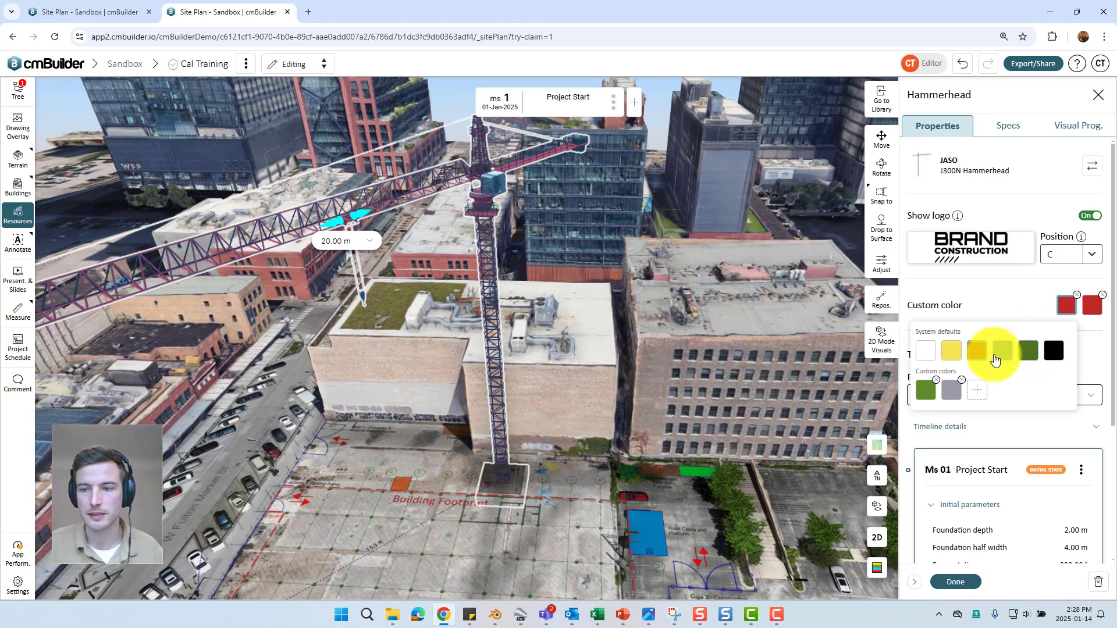
left_click(979, 390)
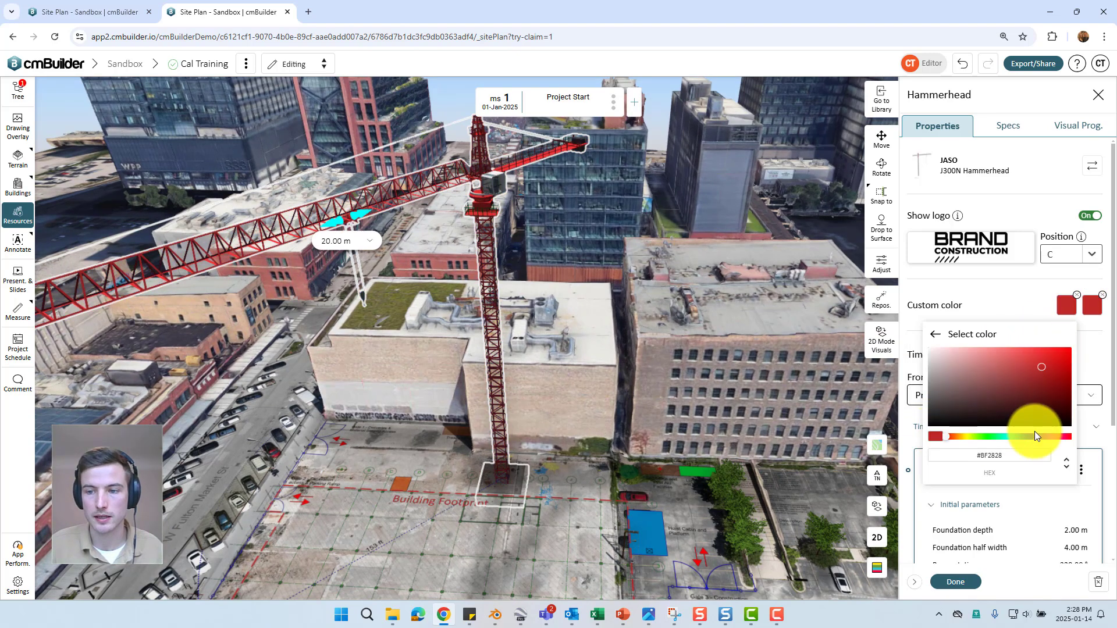
left_click(1006, 281)
left_click(1077, 297)
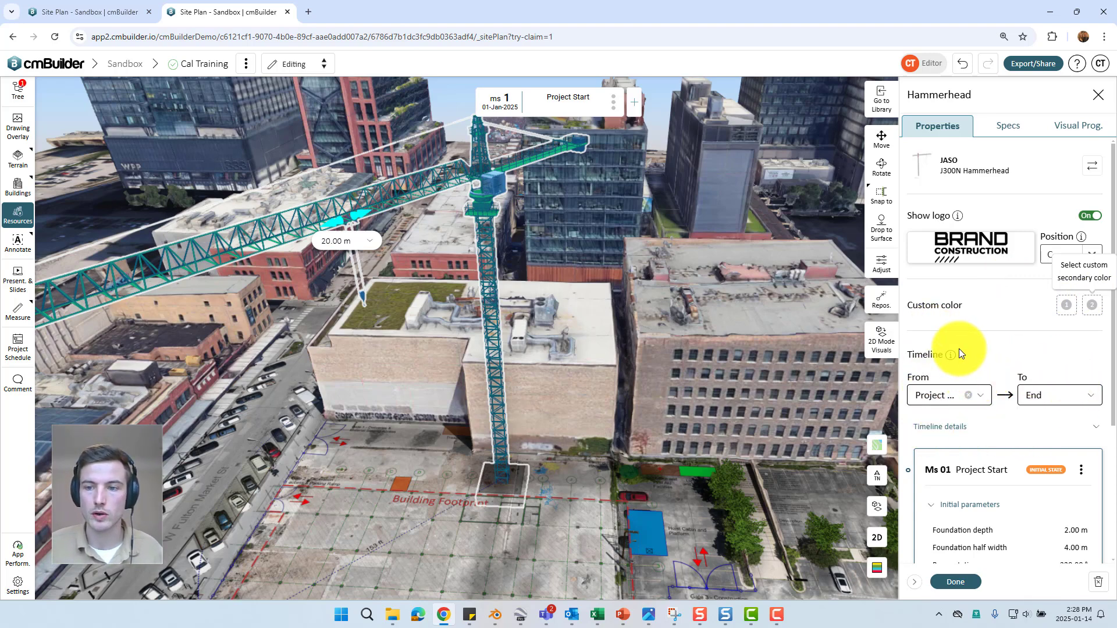
left_click(1104, 96)
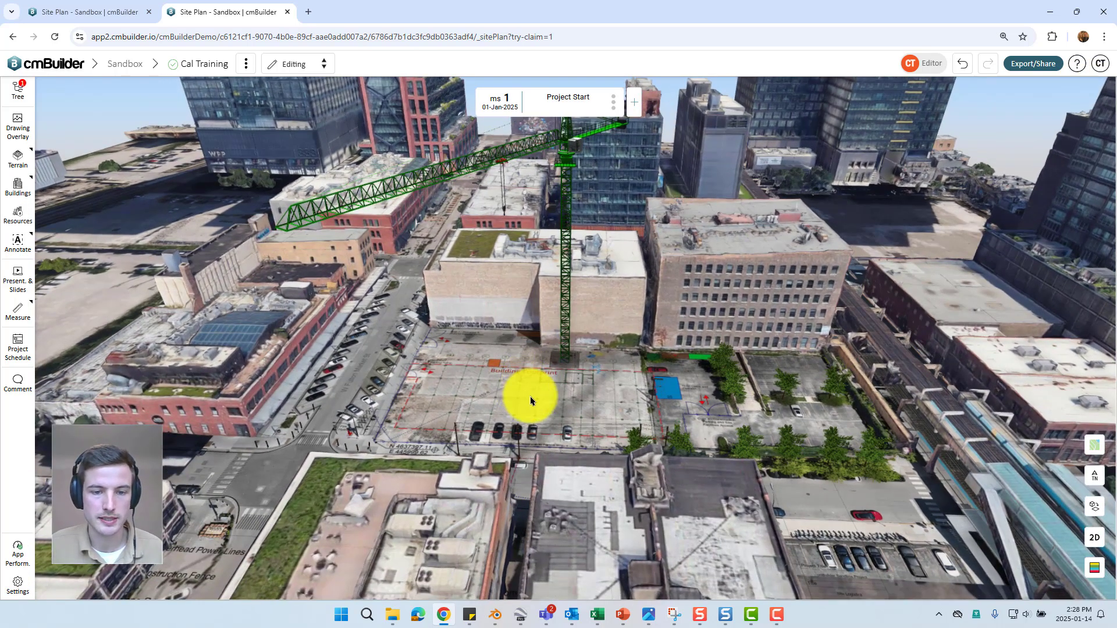
scroll(521, 417, "up", 5)
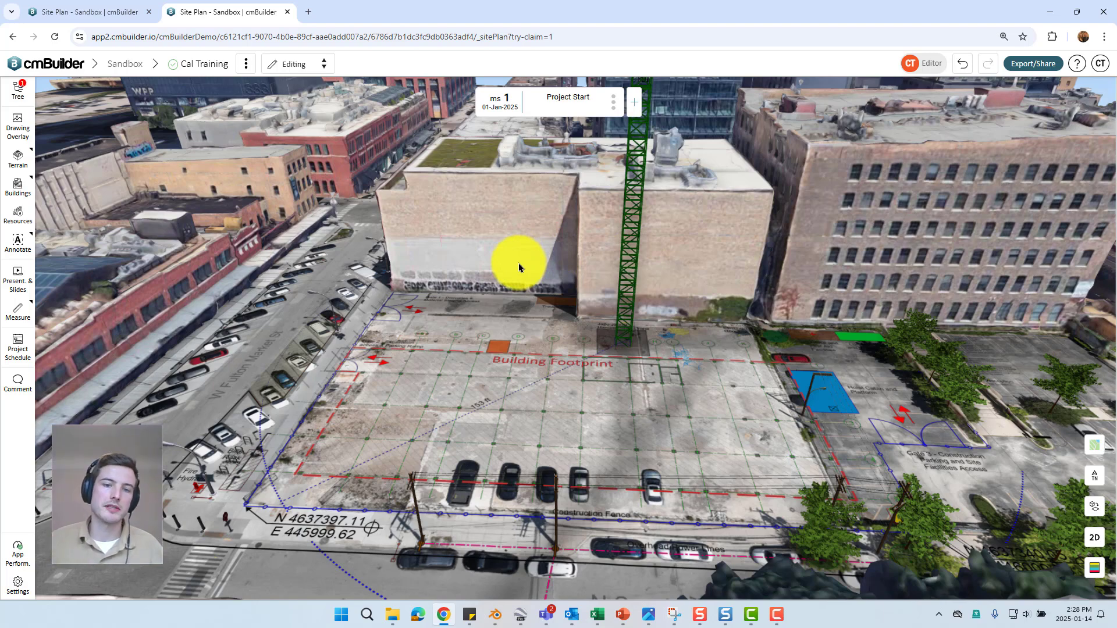
Step: Choose the Chain Wire Fence Jersey Barrier from the Fences group of the Logistics & Facilities resources
left_click_drag(462, 307, 467, 337)
right_click_drag(468, 337, 474, 349)
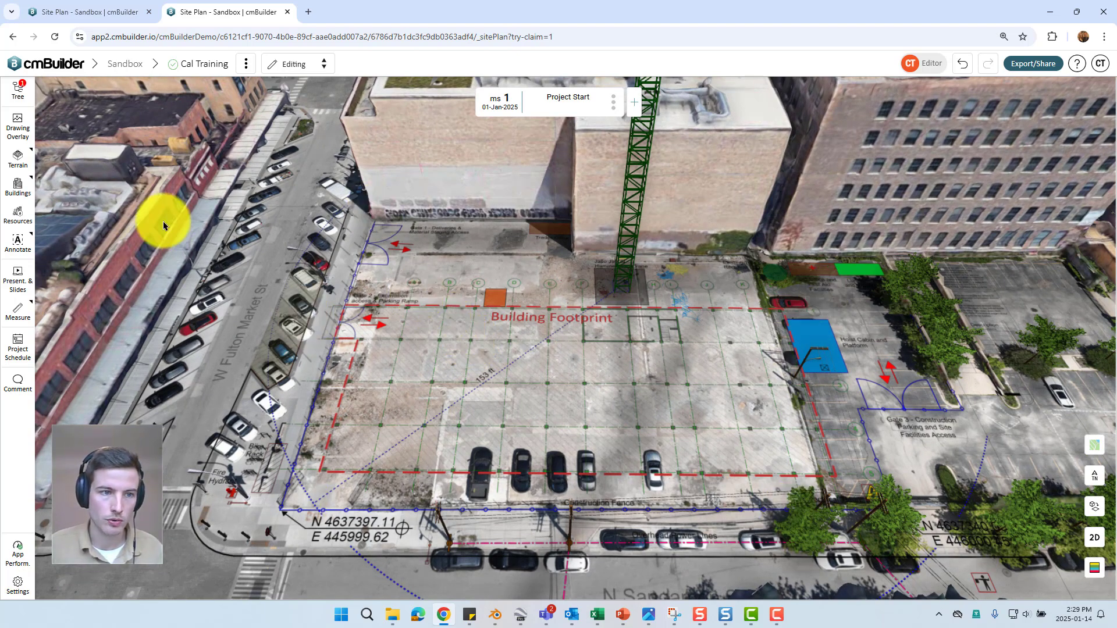
left_click(23, 214)
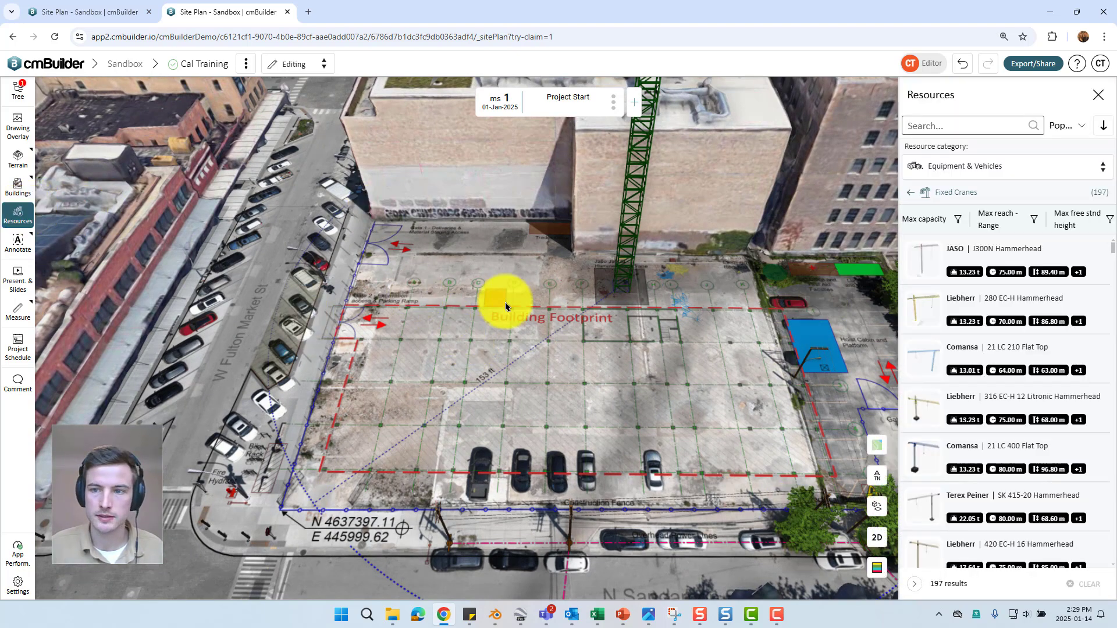
left_click(971, 168)
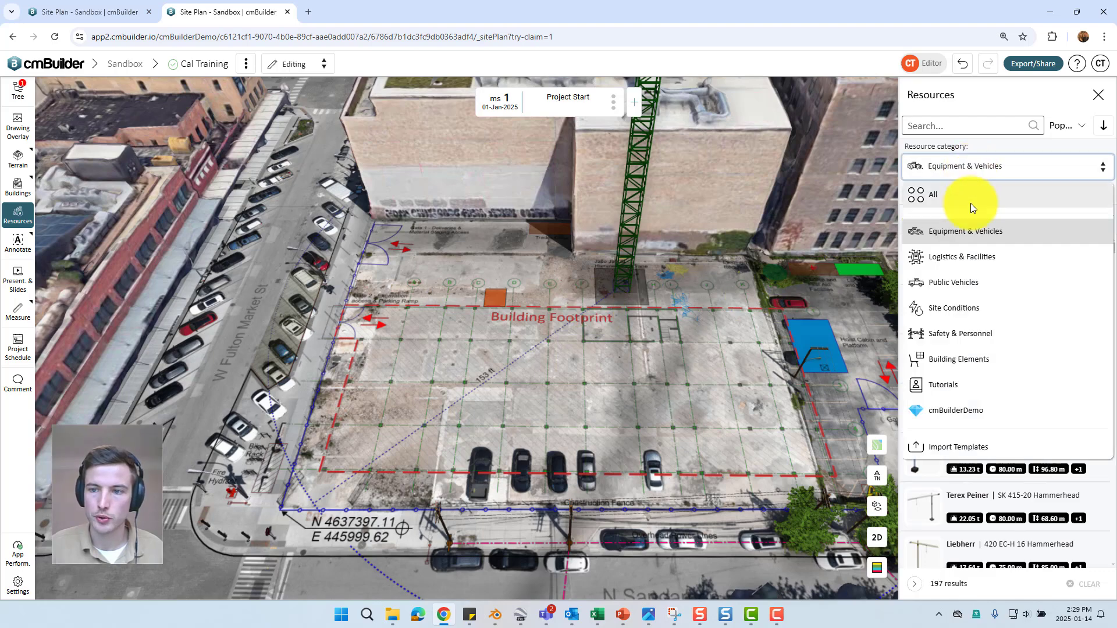
left_click(954, 256)
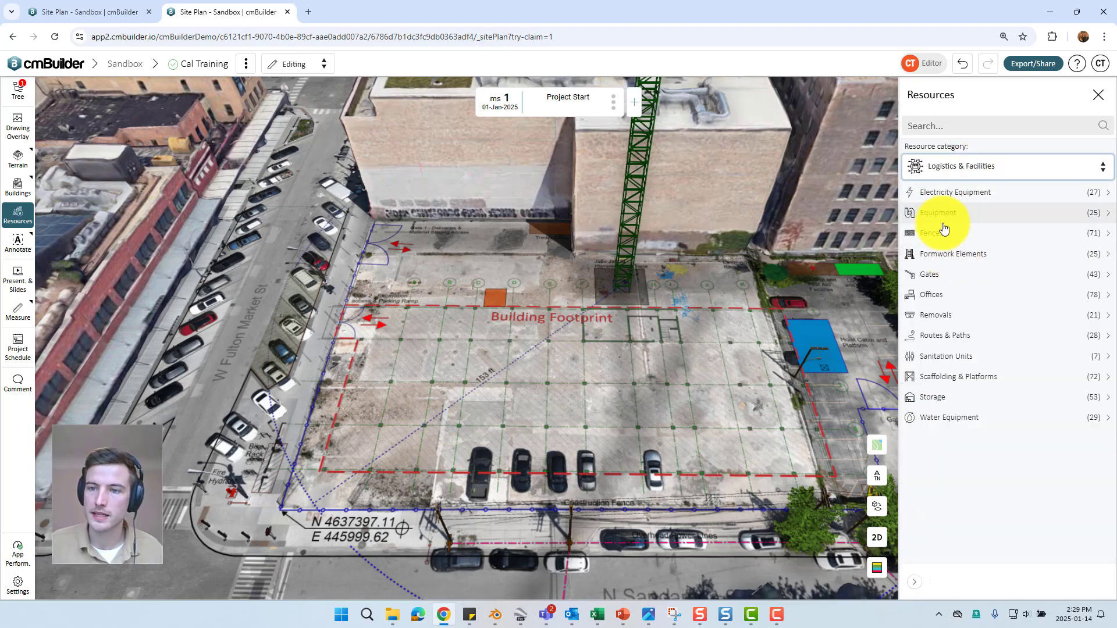
left_click(943, 235)
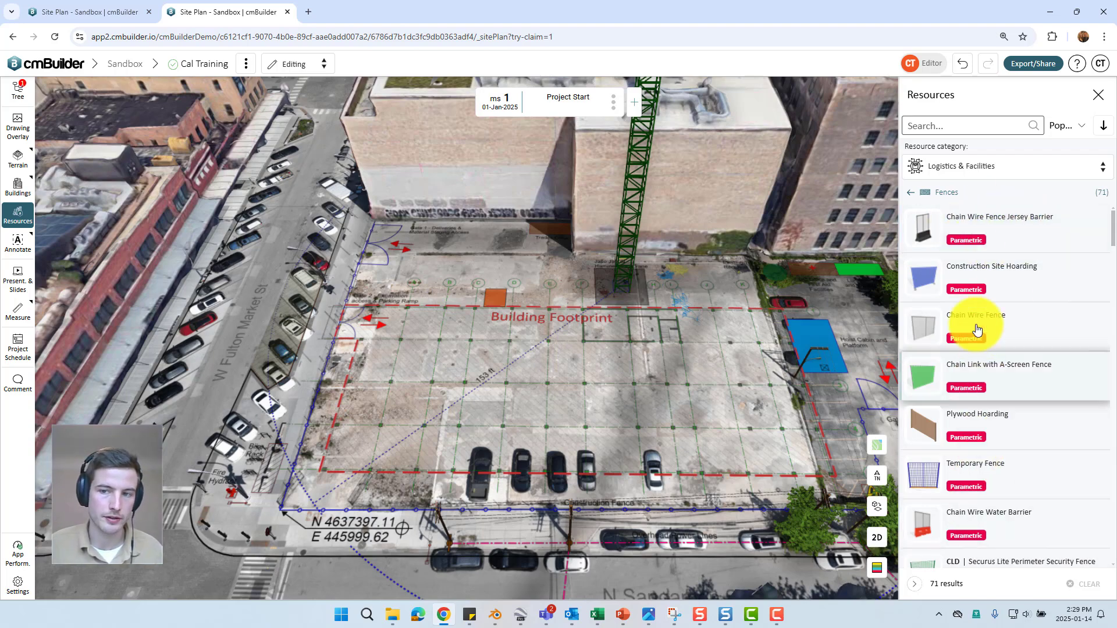
left_click(981, 218)
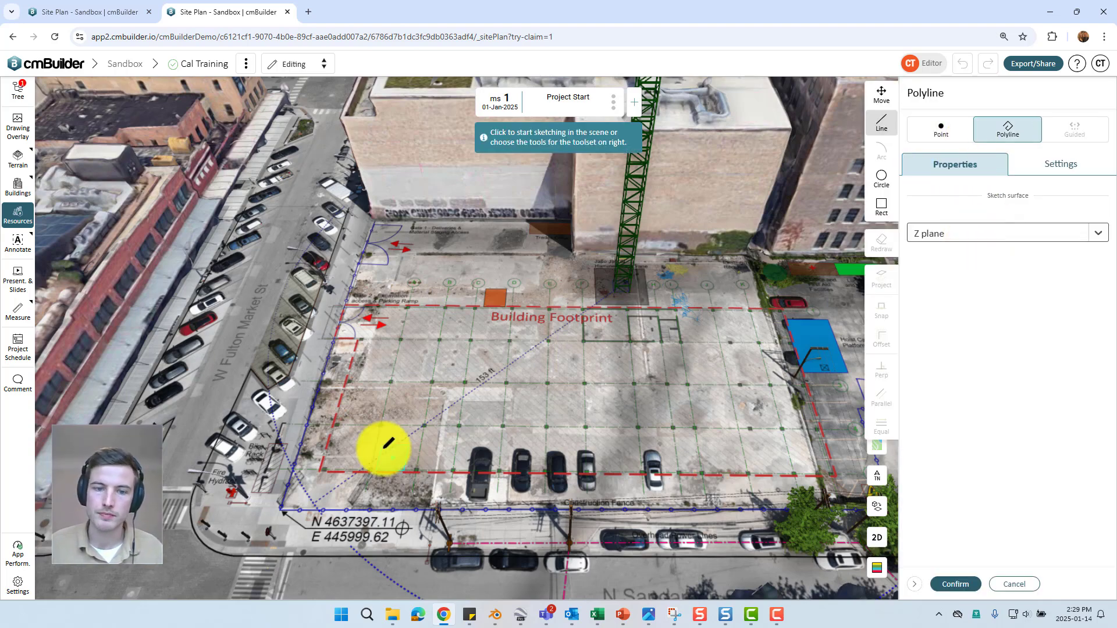
Step: Try the Point placement mode for the fence, then return to Polyline placement
mouse_move(389, 415)
left_mouse_down()
mouse_move(491, 399)
mouse_move(473, 413)
left_mouse_up()
right_click_drag(473, 413, 593, 349)
scroll(529, 383, "up", 3)
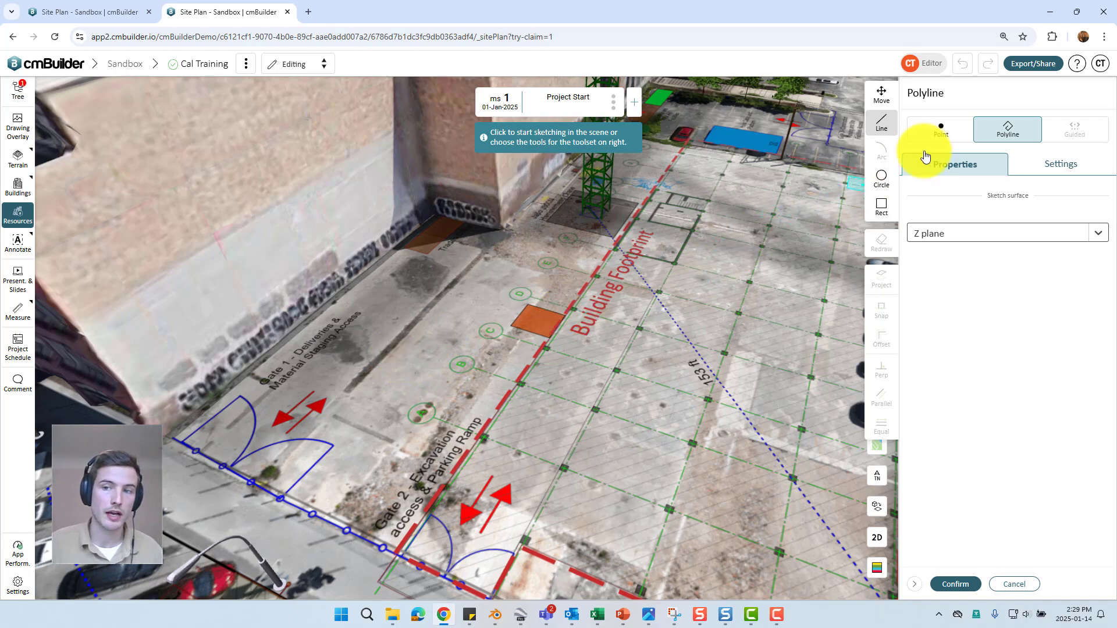
left_click(941, 131)
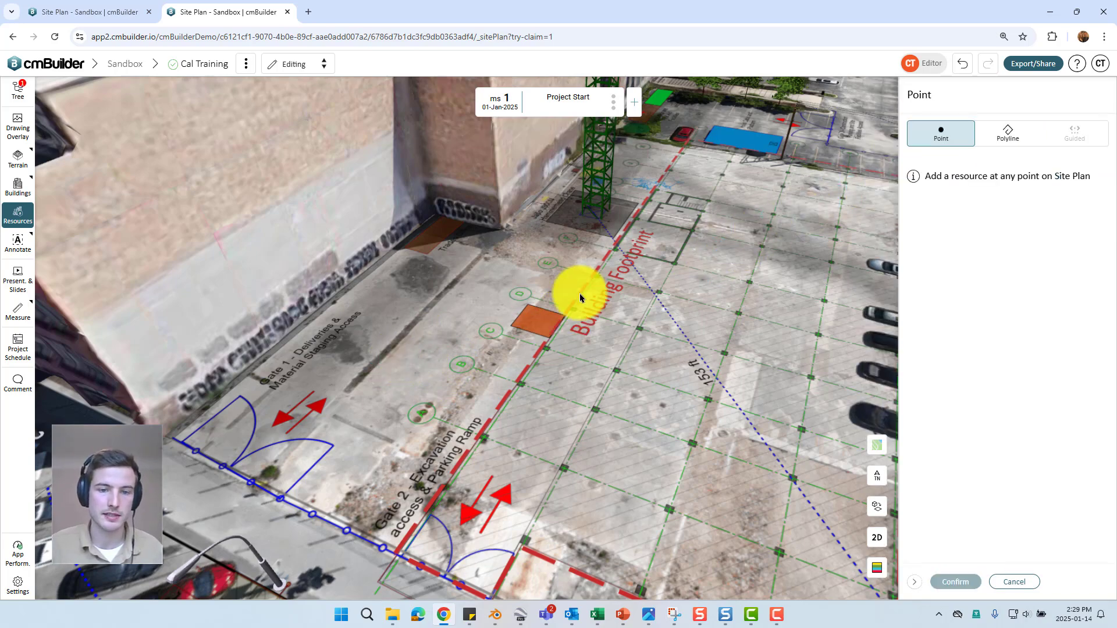
left_click(420, 340)
right_click_drag(461, 330, 424, 358)
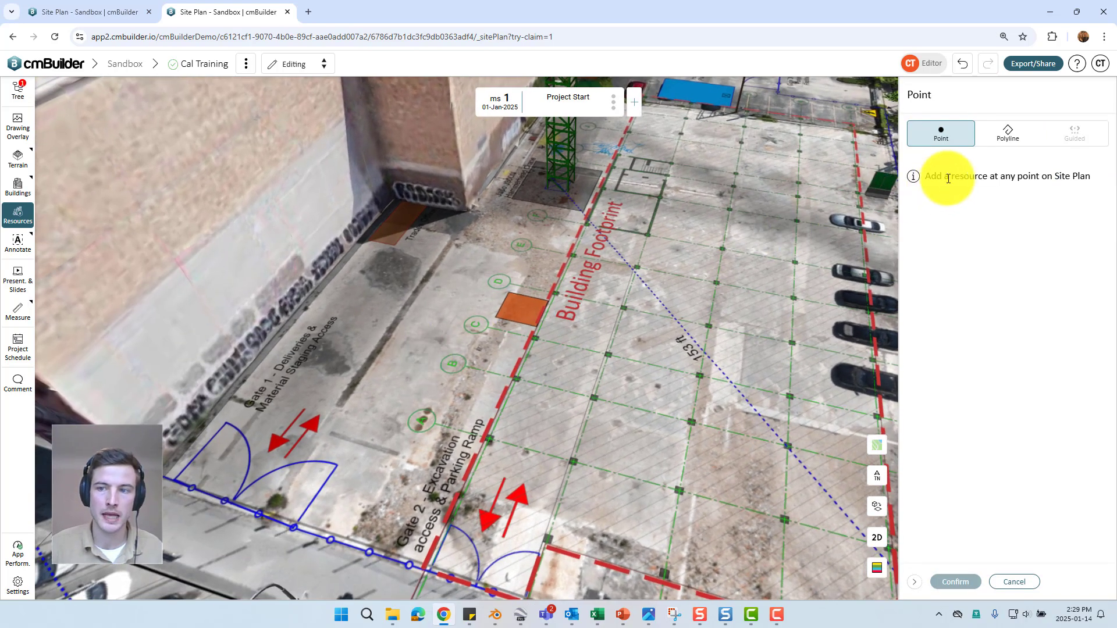
left_click(1008, 139)
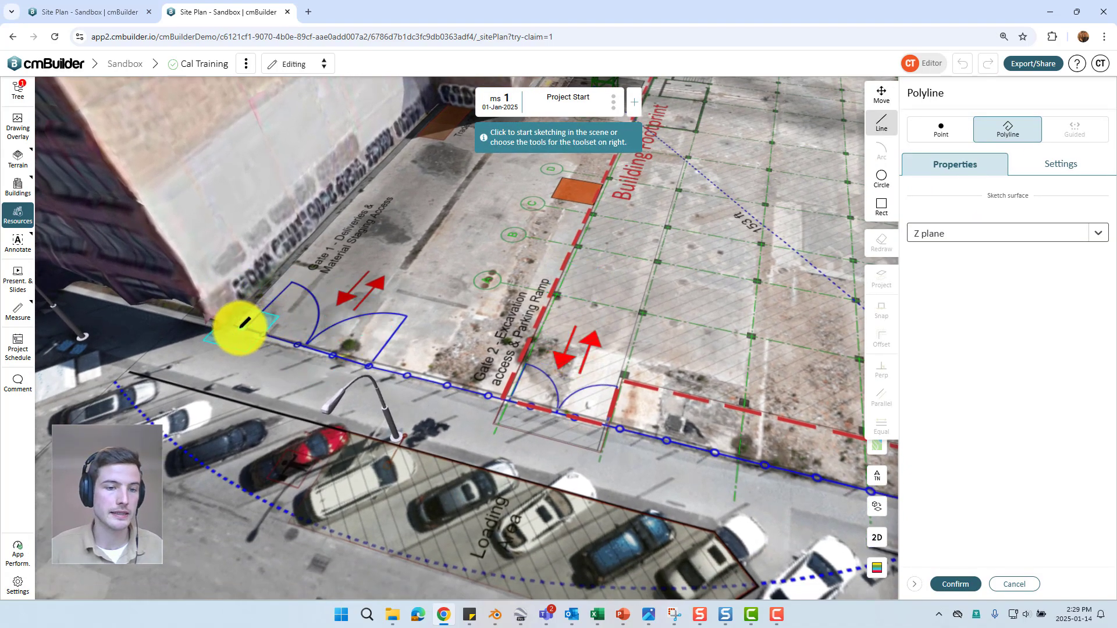
Step: In 2D view, sketch the fence from the building corner at Gate 1 about 45 m along the street, then about 64 m along the Construction Fence line
left_click(239, 325)
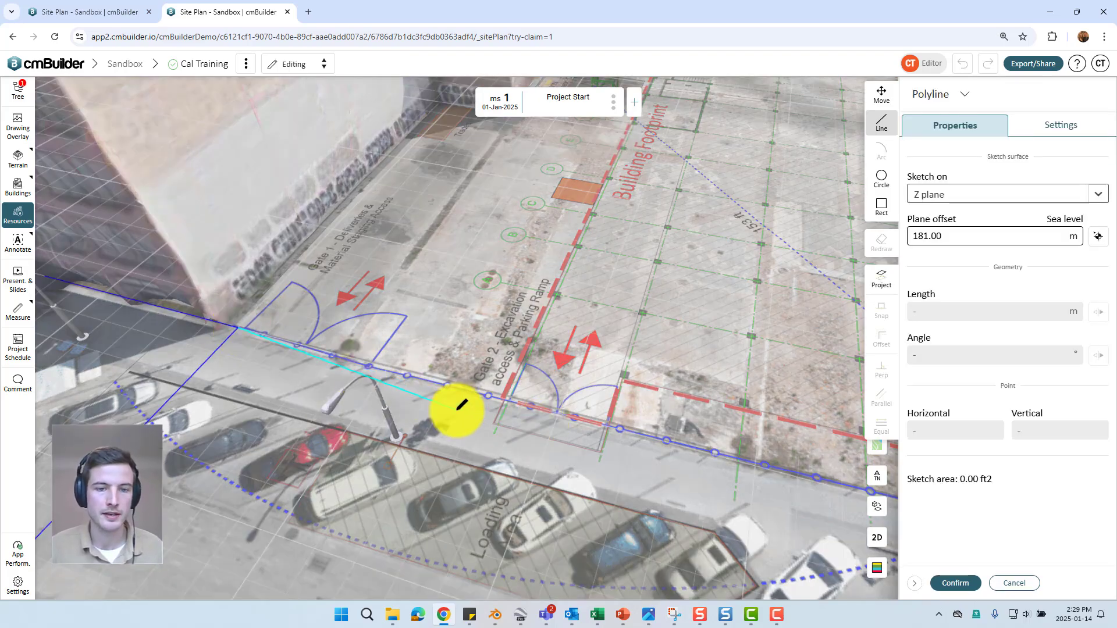
middle_click_drag(461, 407, 413, 384)
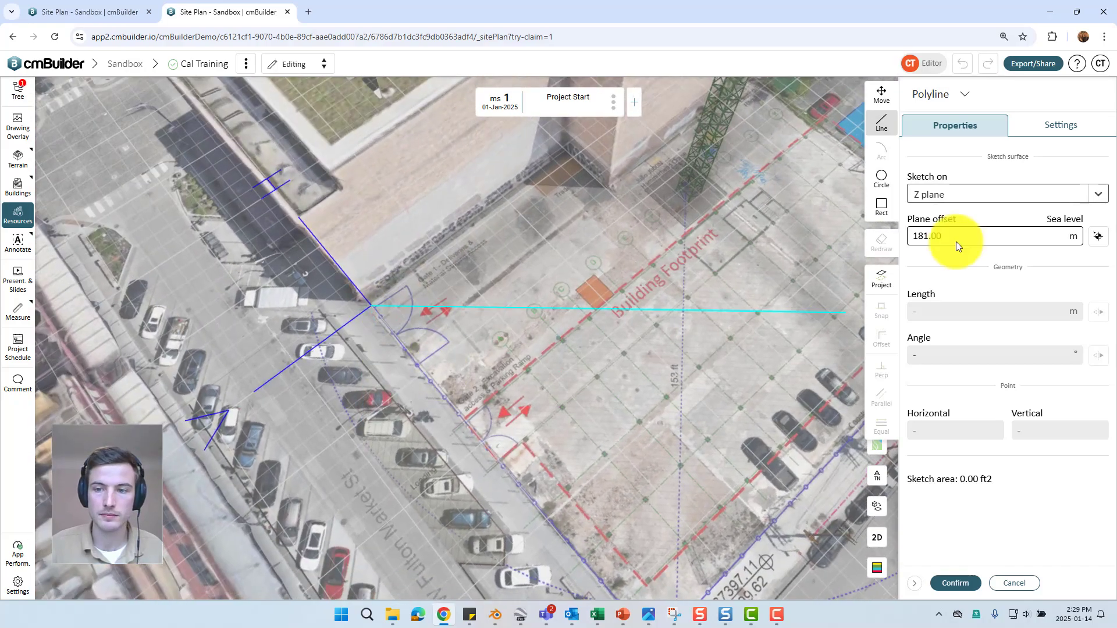
left_click(877, 537)
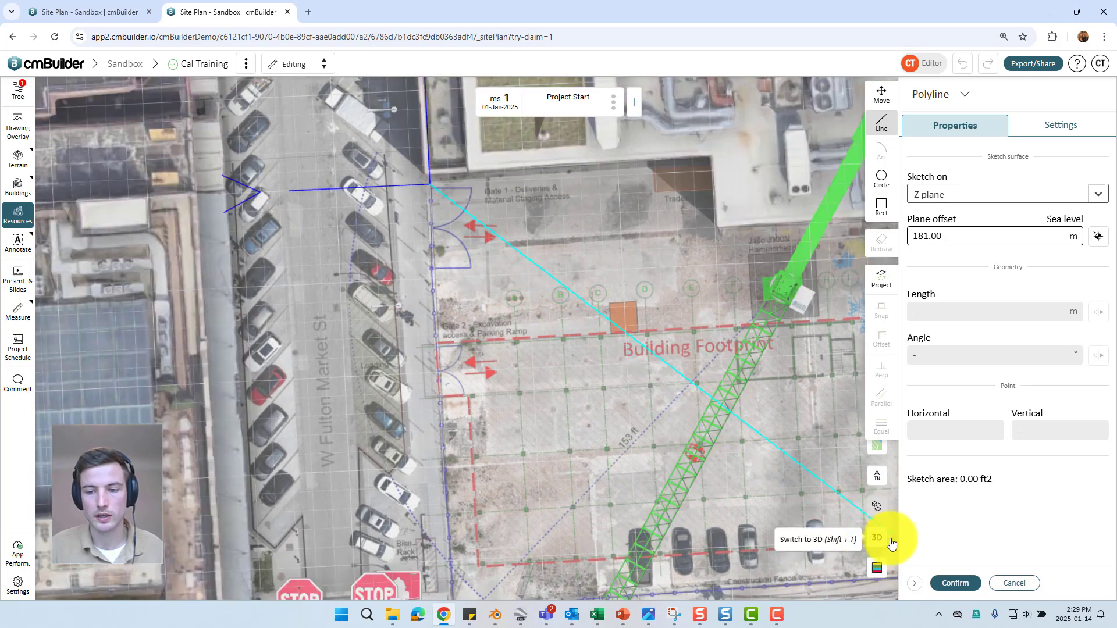
middle_click_drag(708, 490, 426, 463)
left_click(404, 457)
scroll(644, 411, "right", 6)
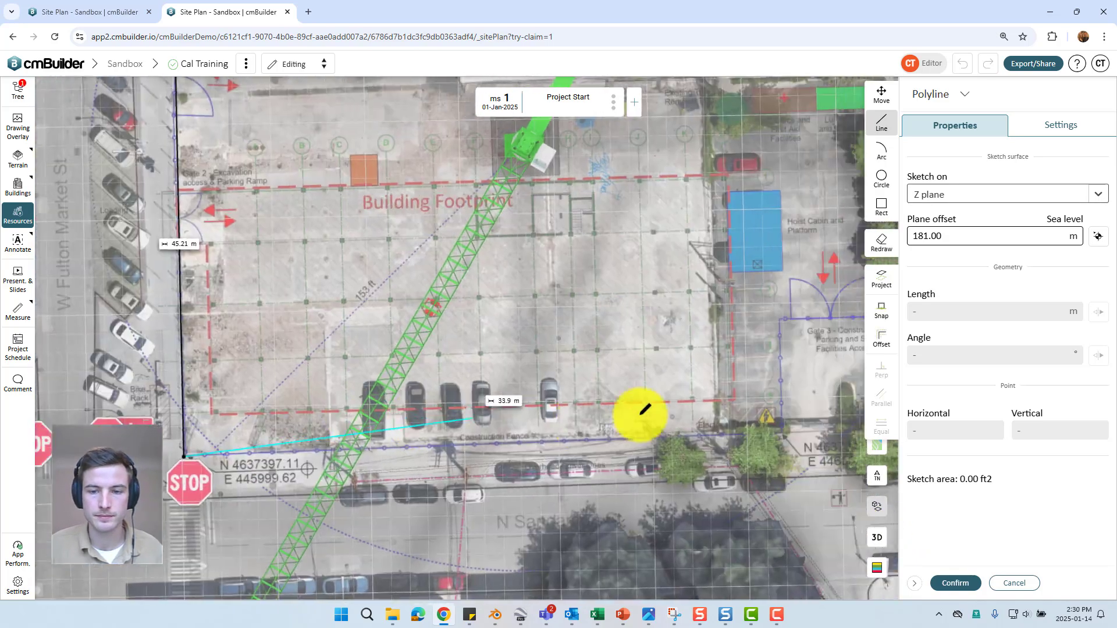
scroll(629, 425, "right", 1)
left_click(617, 433)
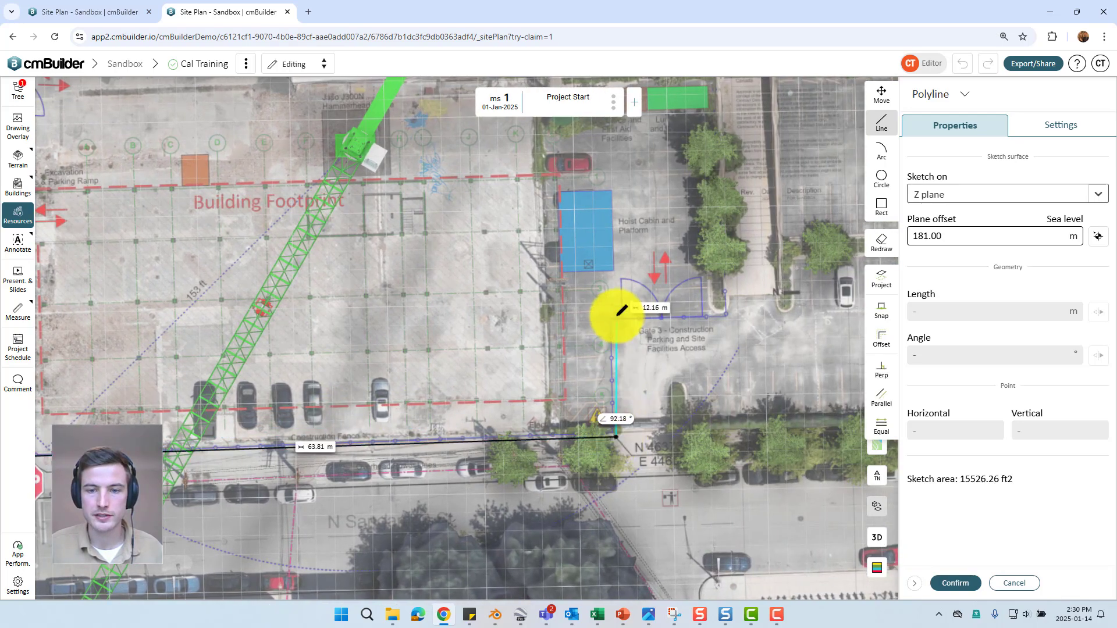
Step: Continue the fence line around Gate 3 with segments of about 12.7 m, 11.9 m and 25.9 m, ending at the rear building
left_click(614, 317)
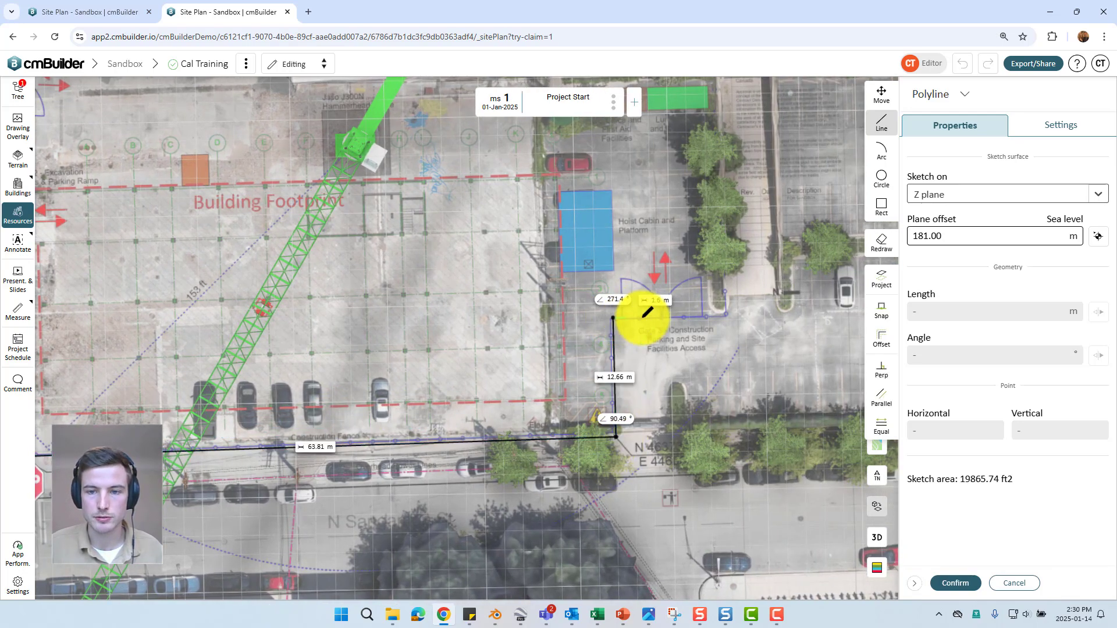
left_click(726, 317)
scroll(706, 354, "up", 5)
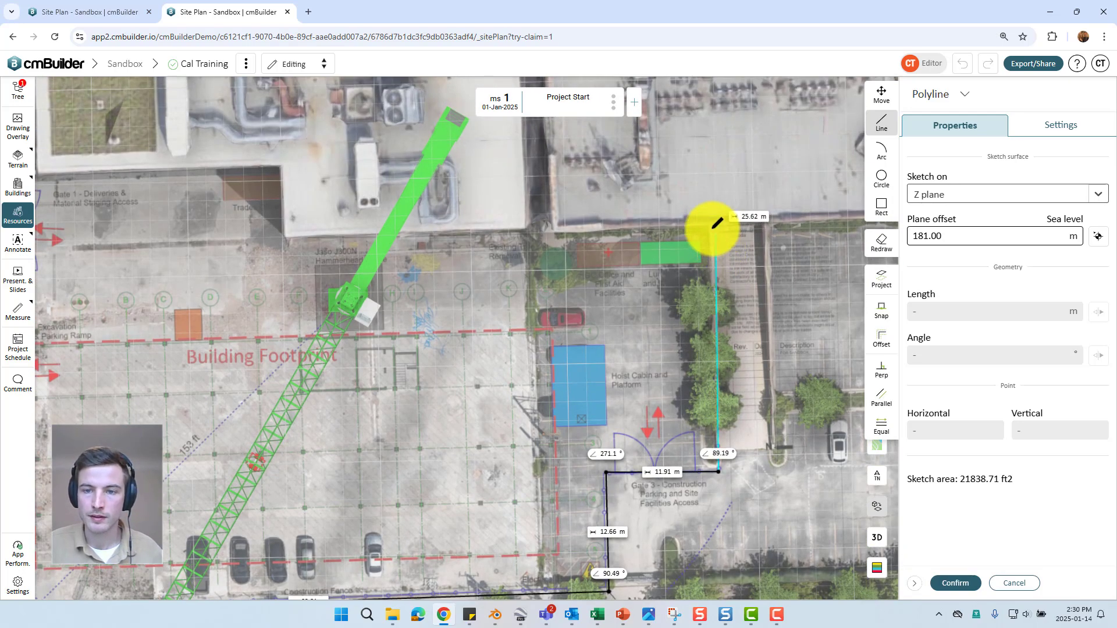
left_click(711, 228)
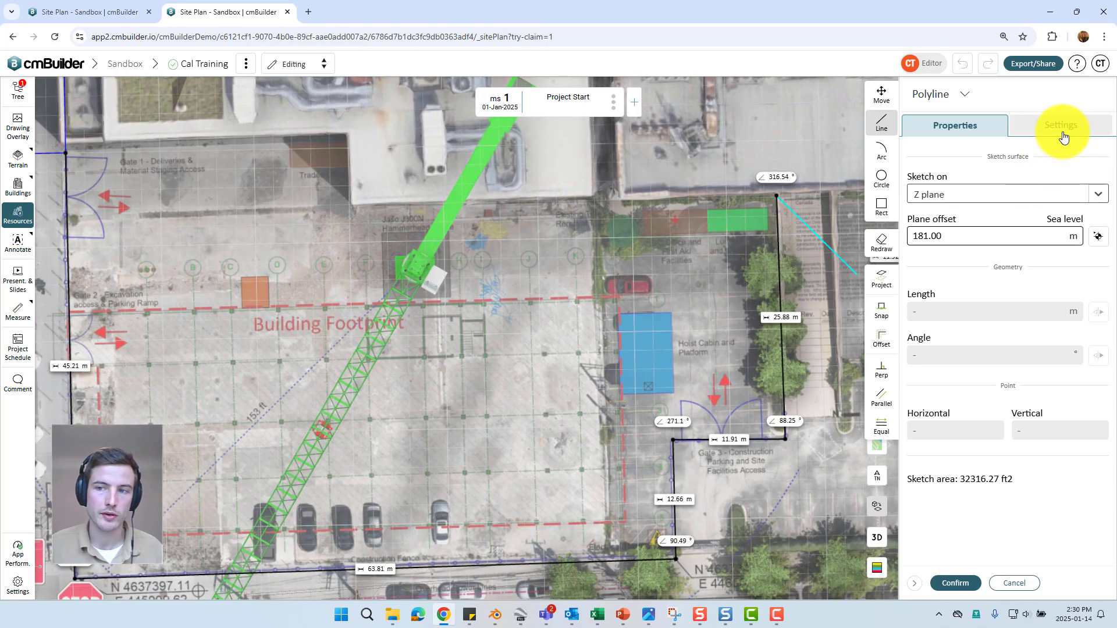
Step: Review the polyline's display settings and confirm the sketch to place the fence
left_click(1062, 127)
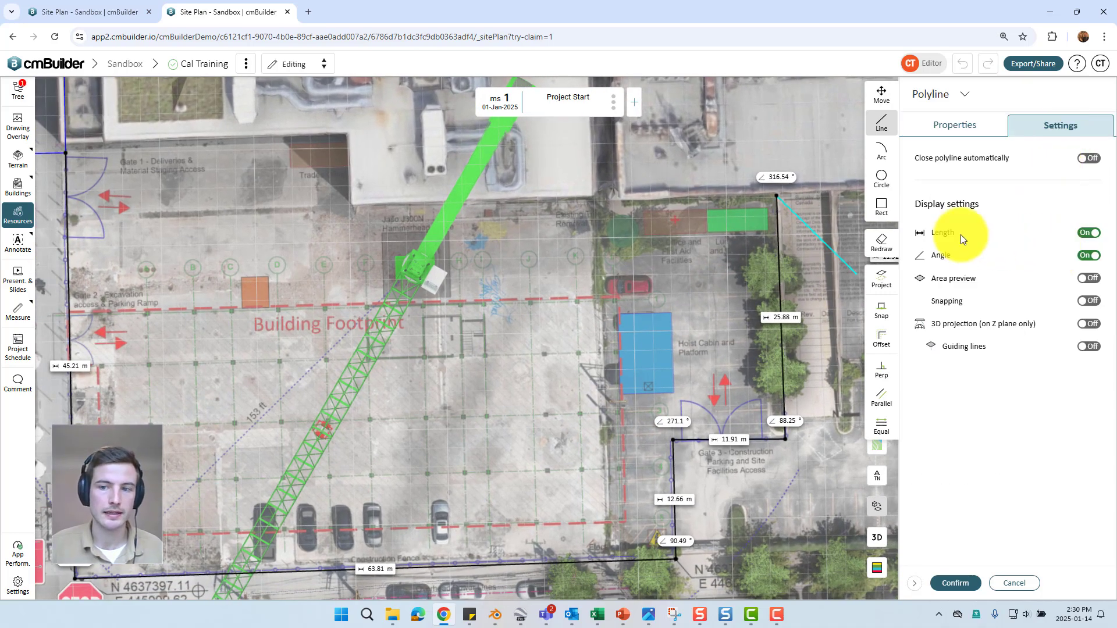
right_click_drag(429, 484, 550, 454)
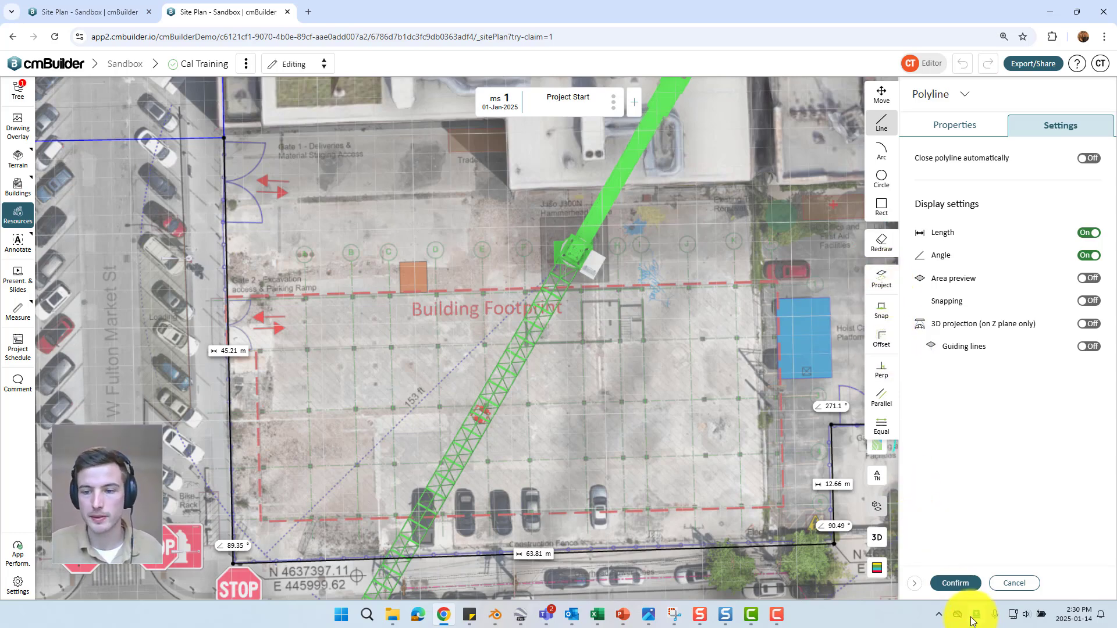
left_click(956, 583)
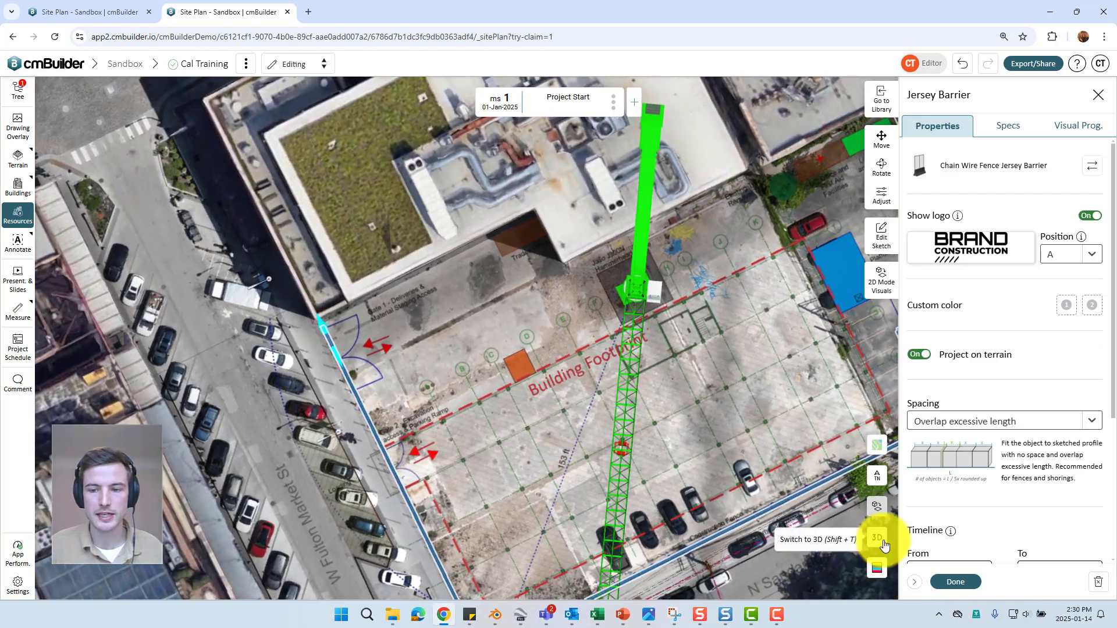
Step: In 3D view, adjust the fence panels to a height of 2.2 m and a length of 2.4 m
left_click(877, 537)
scroll(371, 424, "up", 3)
left_click_drag(402, 408, 552, 291)
middle_click_drag(365, 339, 478, 305)
scroll(479, 283, "up", 3)
middle_click_drag(512, 265, 468, 292)
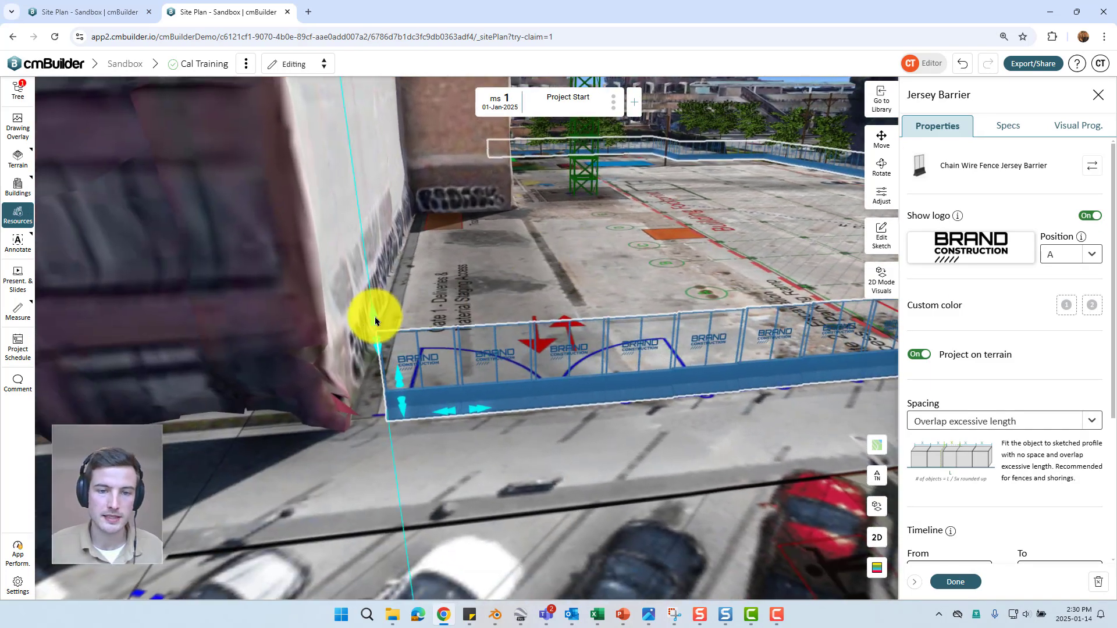
mouse_move(374, 316)
left_mouse_down()
mouse_move(381, 247)
mouse_move(389, 323)
left_mouse_up()
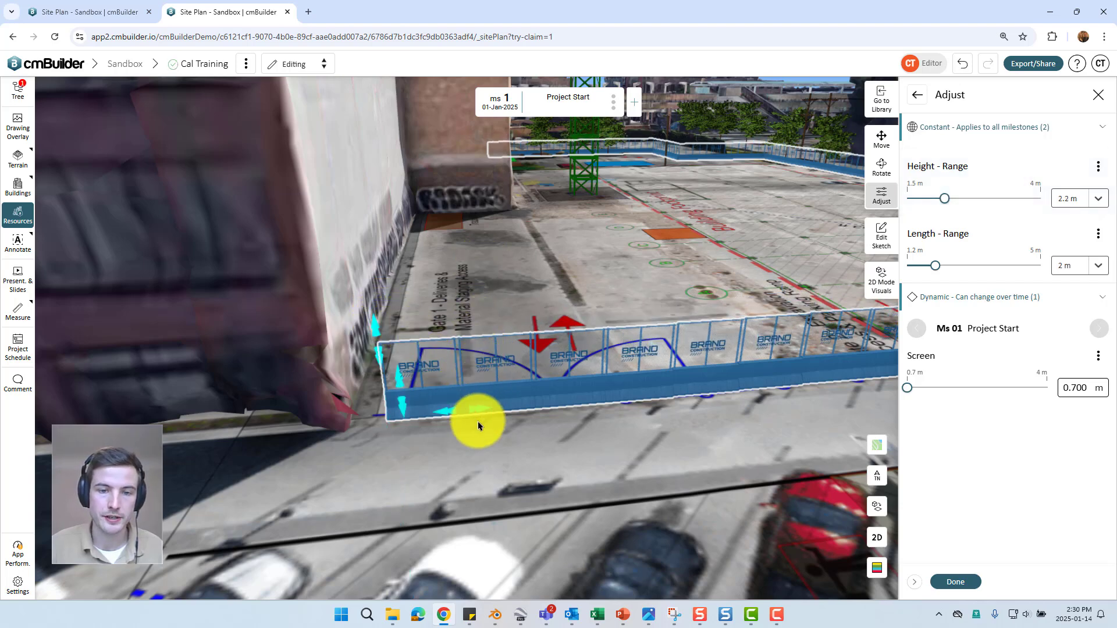
left_click_drag(486, 415, 445, 396)
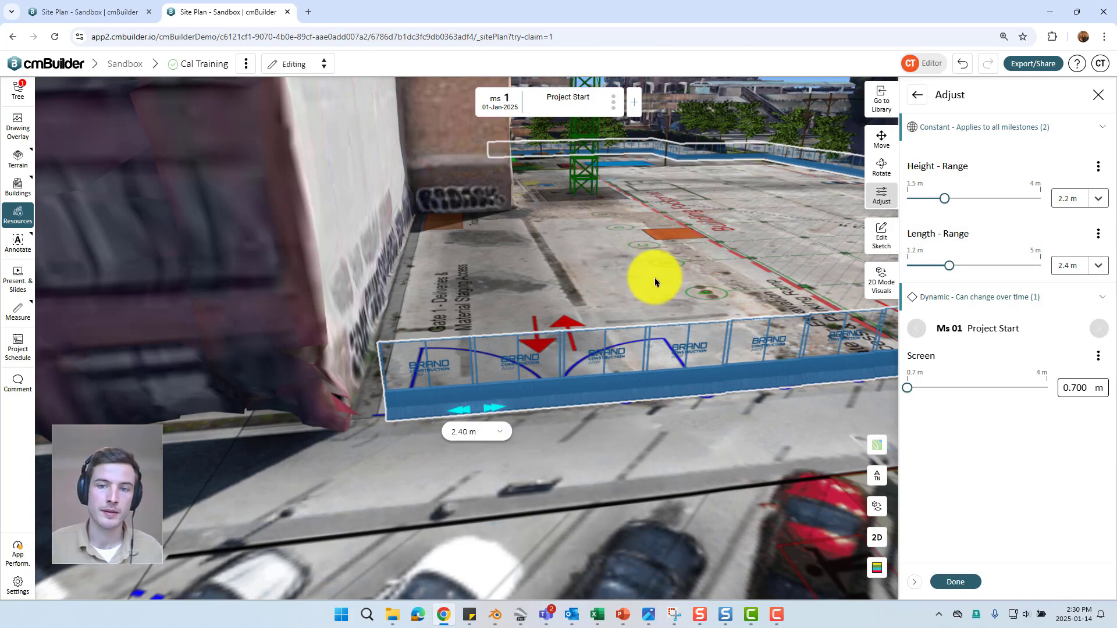
Step: Edit the fence sketch, extend its start point at Gate 1 to meet the building corner, and confirm the sketch
left_click_drag(647, 278, 488, 290)
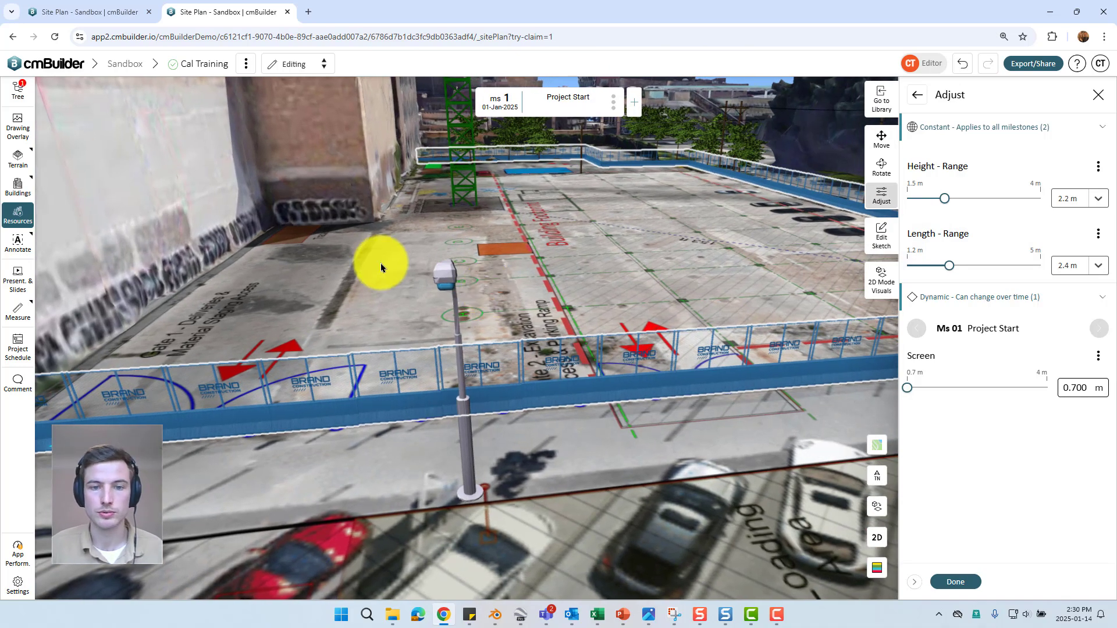
mouse_move(380, 268)
left_mouse_down()
mouse_move(656, 267)
mouse_move(436, 357)
mouse_move(499, 320)
left_mouse_up()
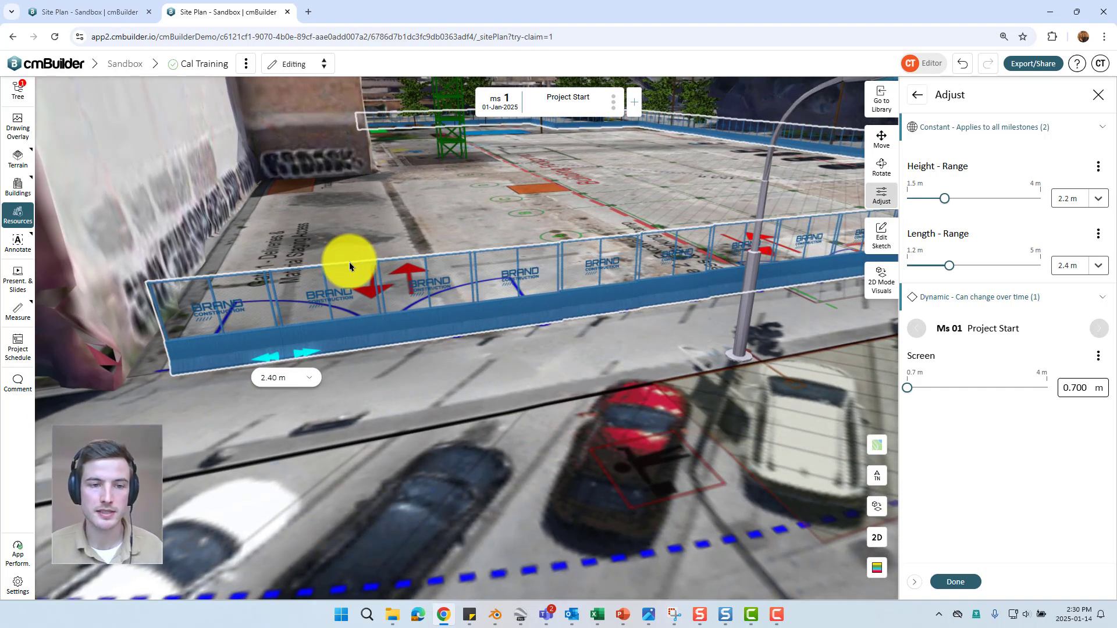
mouse_move(327, 251)
left_mouse_down()
mouse_move(262, 217)
mouse_move(444, 179)
mouse_move(431, 250)
mouse_move(779, 273)
left_mouse_up()
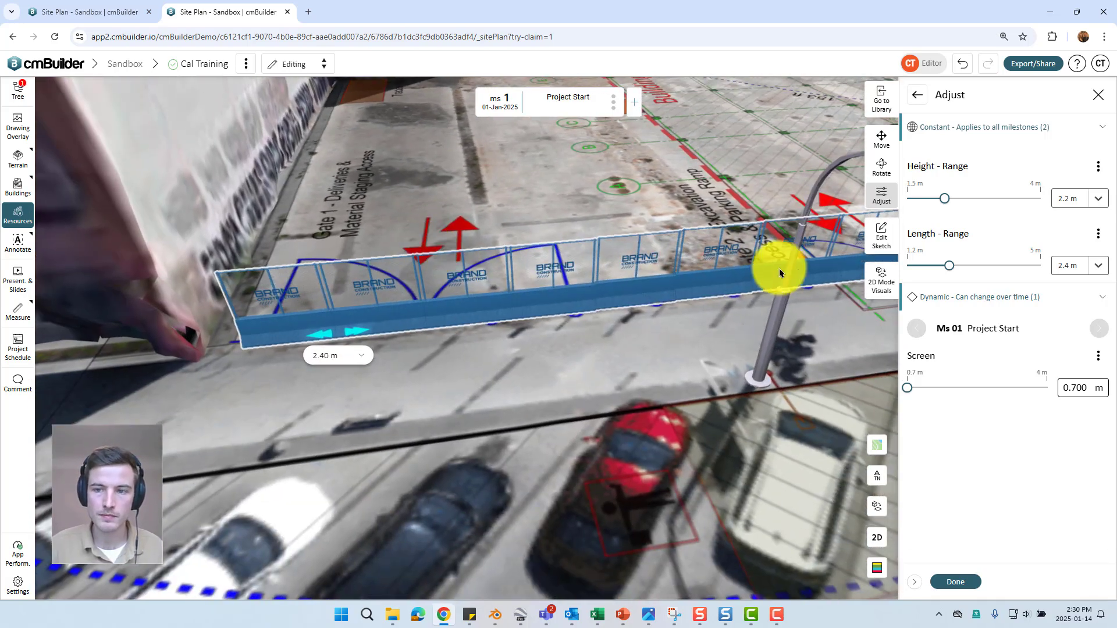
left_click(893, 243)
left_click_drag(245, 344, 206, 349)
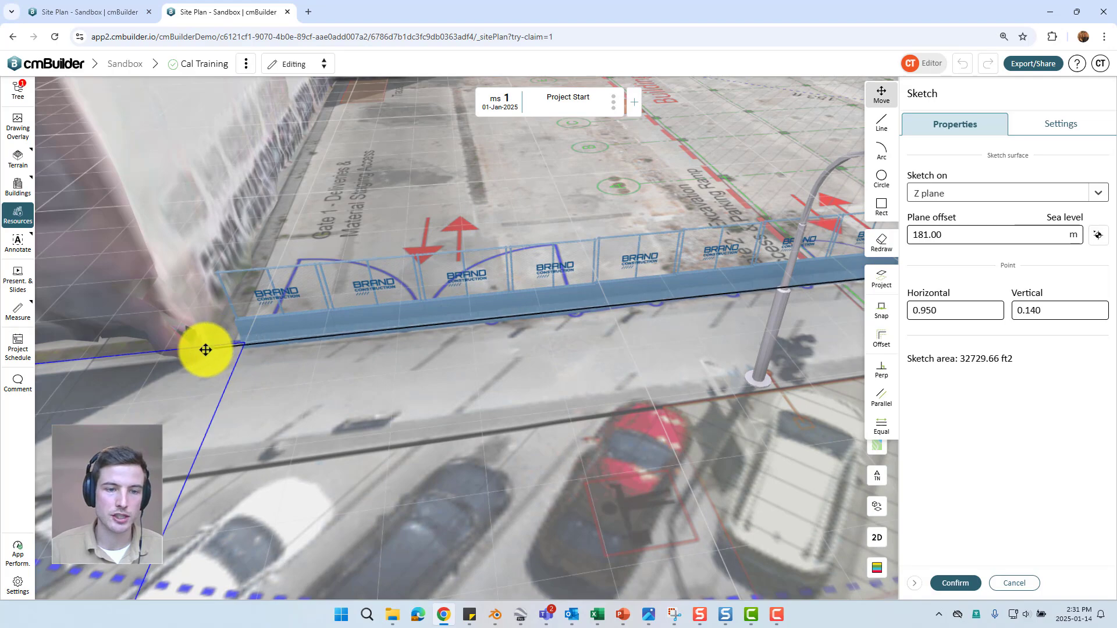
left_click(952, 583)
Step: Look over the fence's custom color and Project on terrain options
right_click_drag(656, 368, 648, 406)
left_click_drag(637, 337, 641, 301)
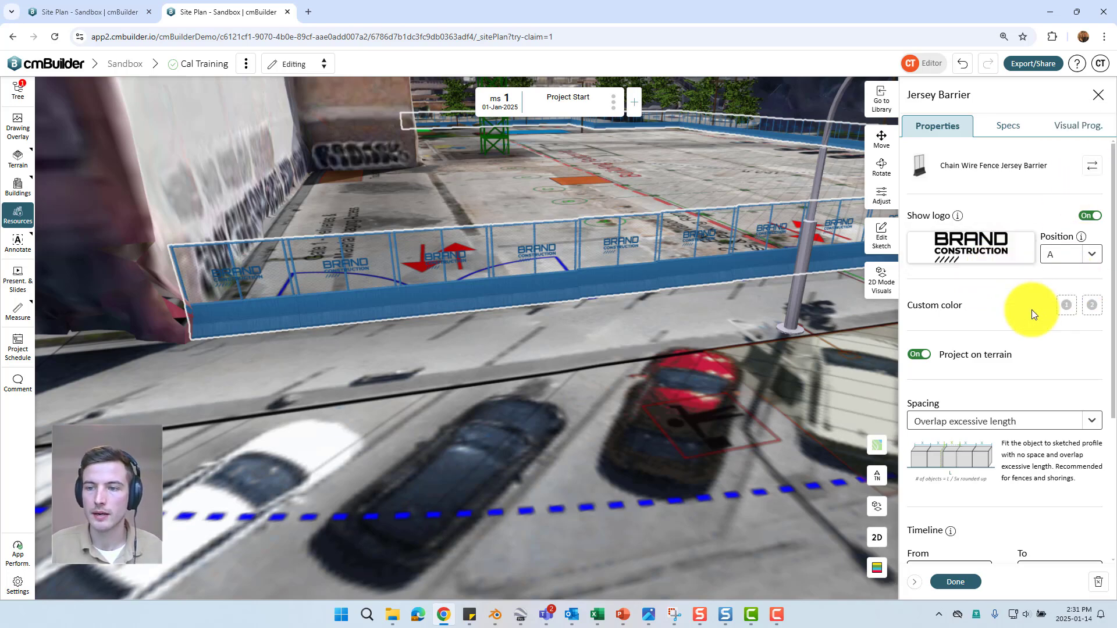
left_click(1092, 306)
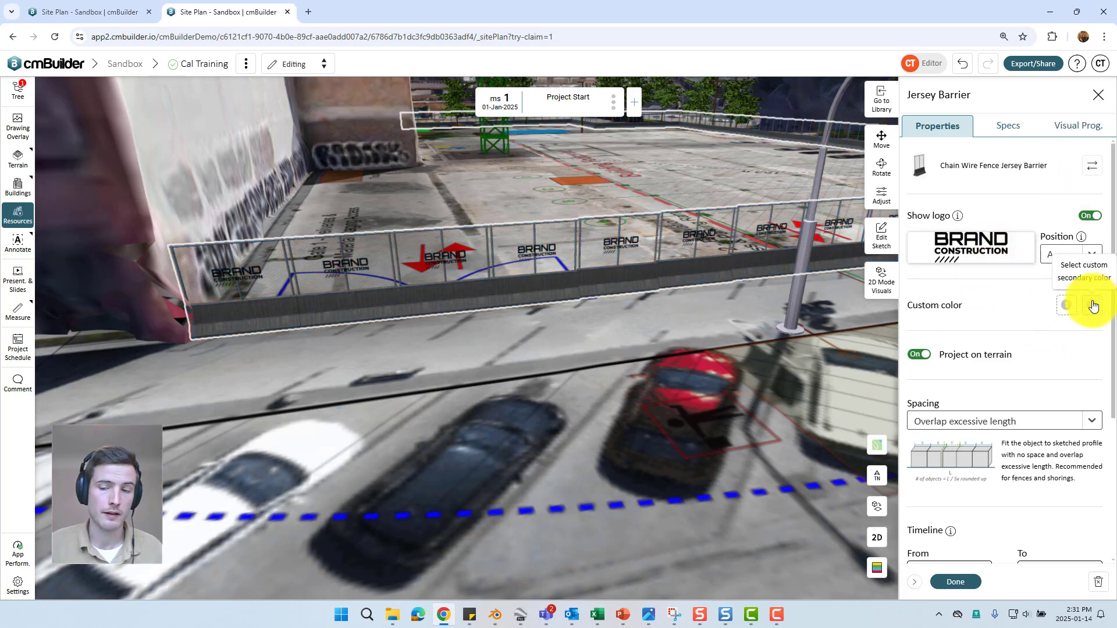
left_click(921, 354)
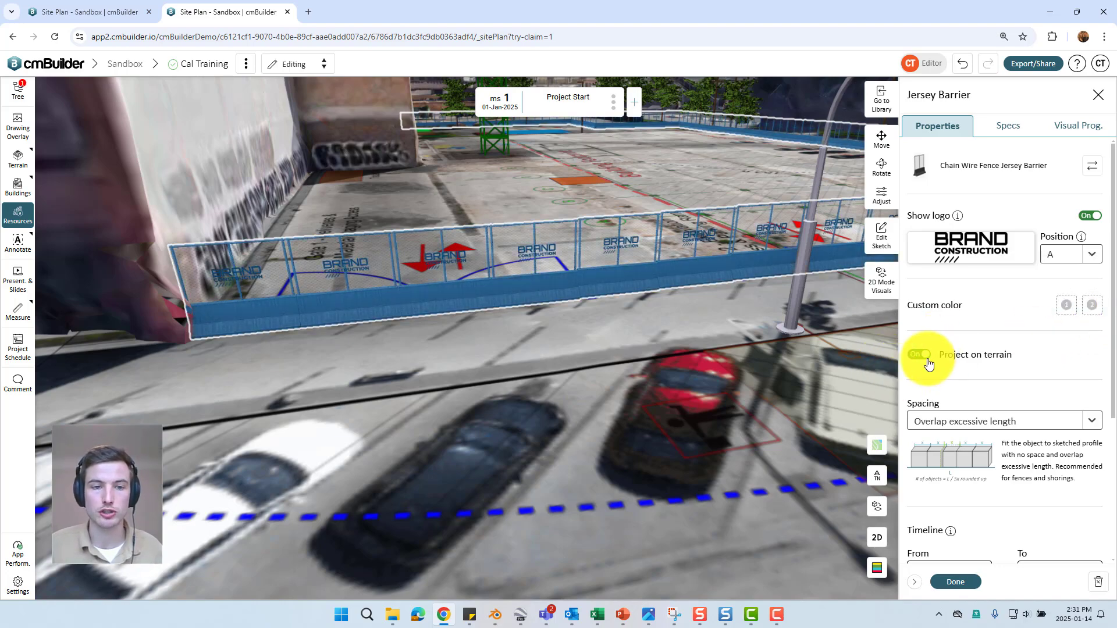
Step: Examine how the fence panels follow the ground near Gate 1 and turn off Project on terrain
left_click_drag(641, 343, 597, 351)
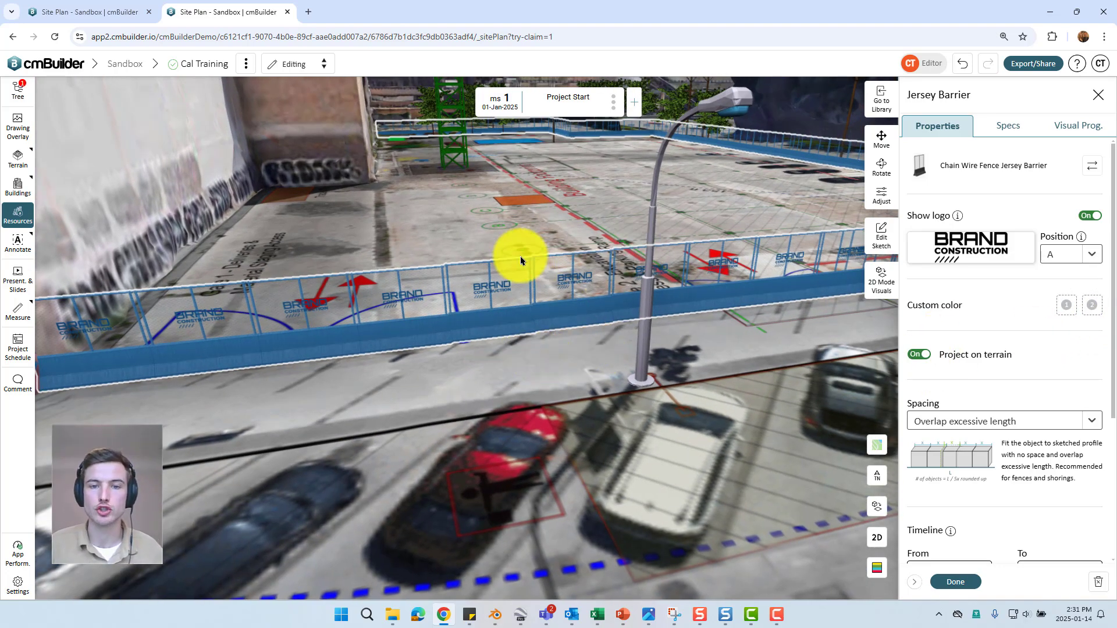
mouse_move(529, 338)
right_mouse_down()
mouse_move(550, 328)
mouse_move(555, 372)
mouse_move(550, 345)
right_mouse_up()
scroll(548, 338, "up", 3)
left_click_drag(547, 330, 500, 239)
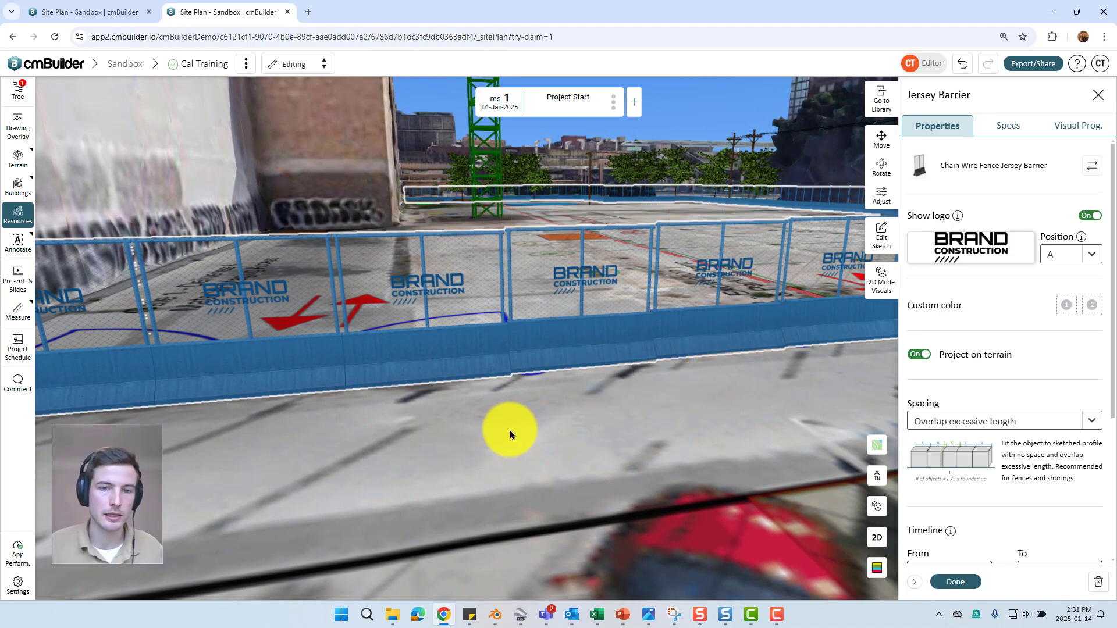
scroll(512, 431, "down", 3)
mouse_move(484, 413)
right_mouse_down()
mouse_move(496, 428)
mouse_move(498, 405)
right_mouse_up()
left_click(918, 354)
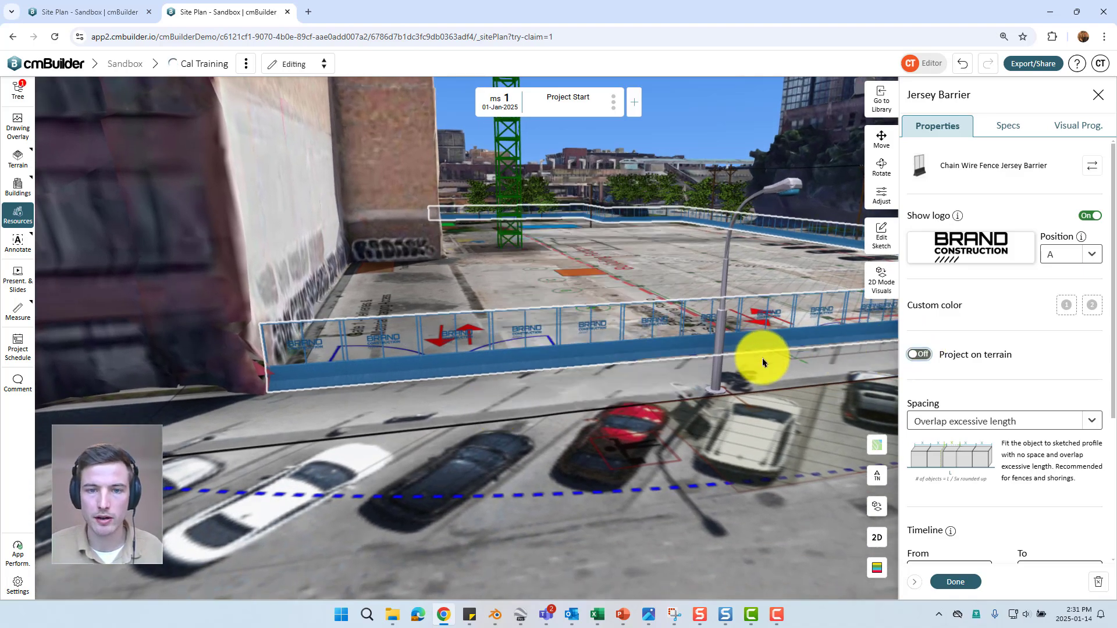
Step: Try raising the fence to a Z position of 188.46 m and lowering it back to street level at 181.23 m
left_click_drag(766, 358, 704, 378)
left_click(881, 139)
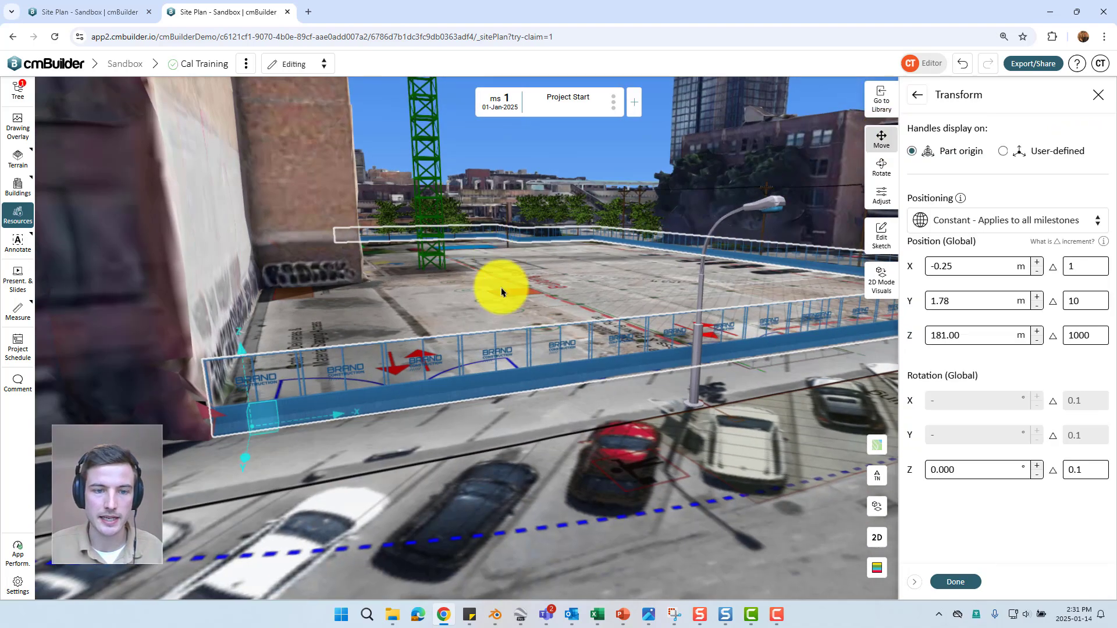
left_click_drag(247, 384, 241, 82)
left_click_drag(420, 305, 418, 308)
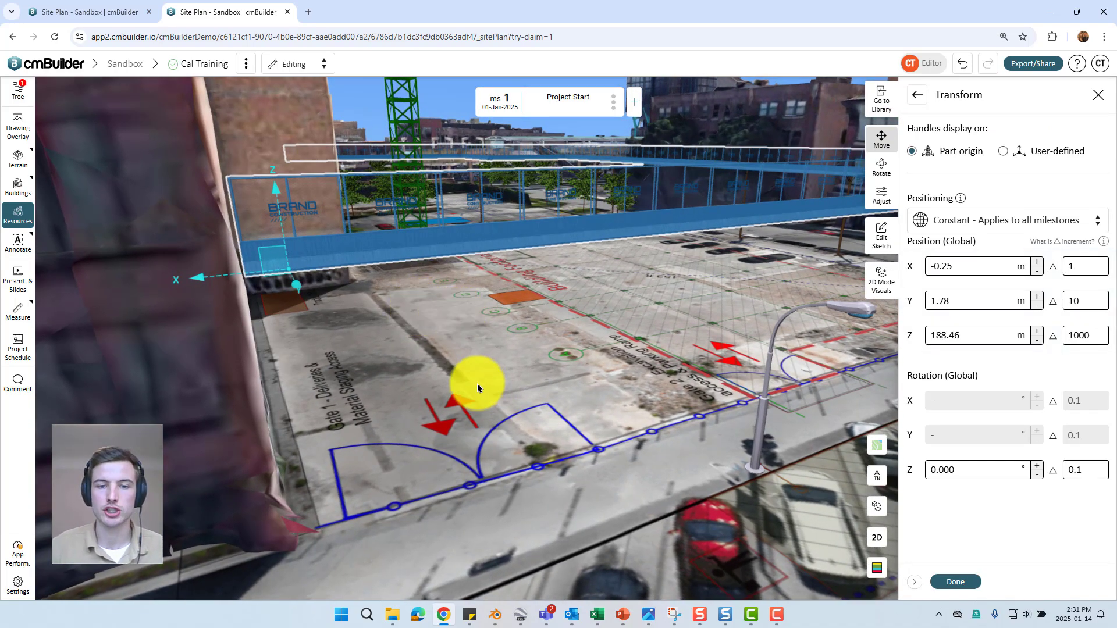
scroll(475, 376, "down", 3)
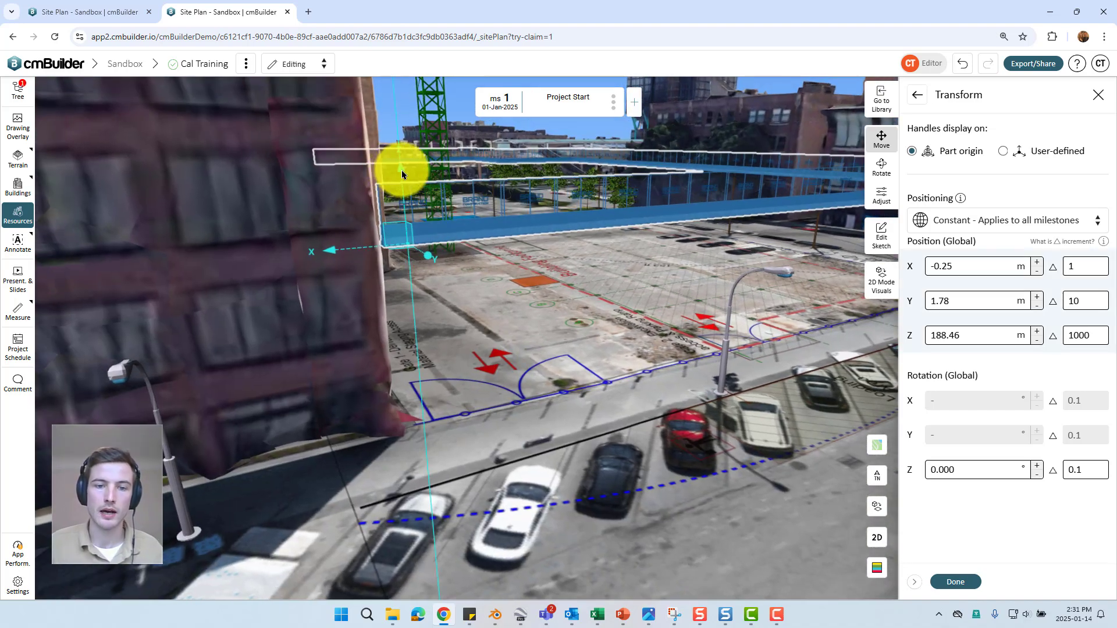
left_click_drag(401, 169, 411, 365)
right_click_drag(700, 419, 670, 428)
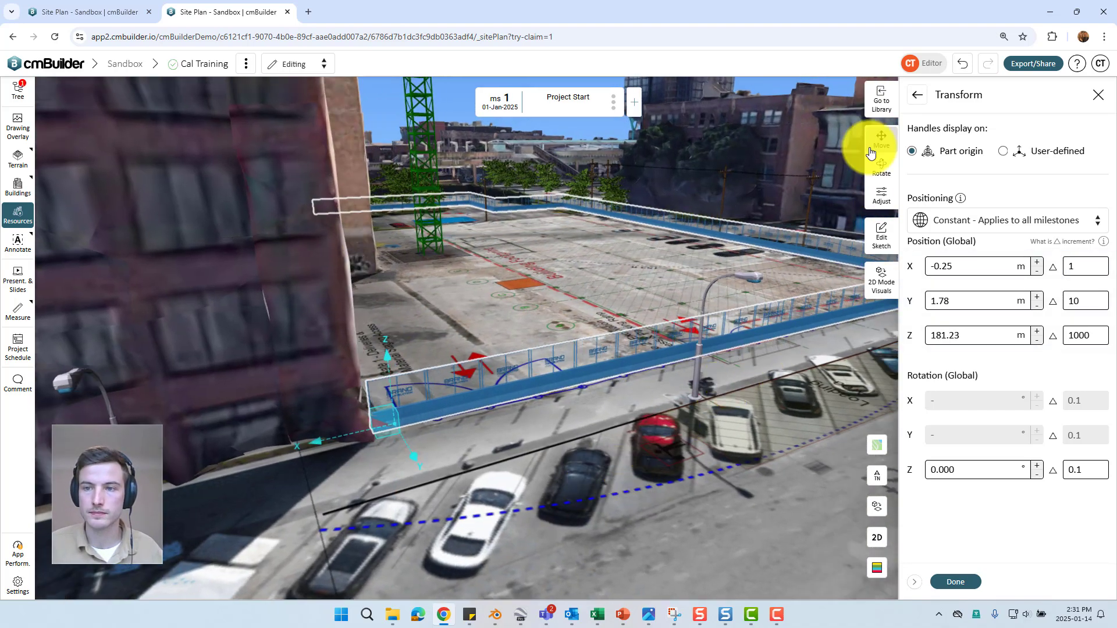
Step: Turn Project on terrain back on for the fence and inspect how it follows the ground along W Fulton Market St
left_click(917, 95)
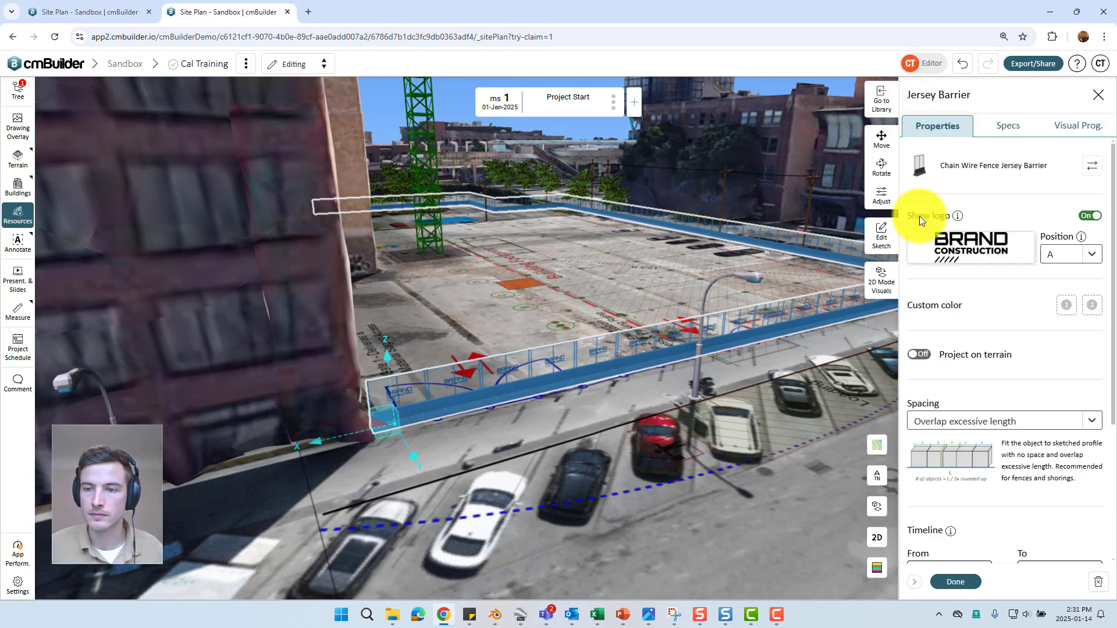
left_click(924, 354)
left_click_drag(609, 517, 855, 459)
left_click_drag(734, 349, 722, 399)
right_click_drag(722, 399, 682, 330)
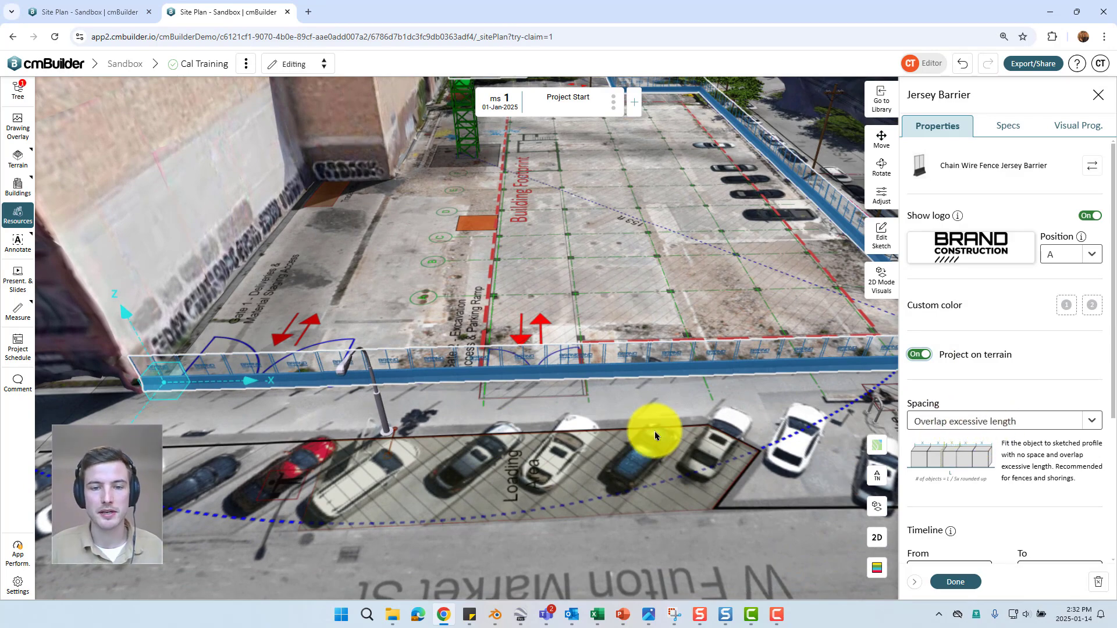
left_click_drag(704, 424, 680, 435)
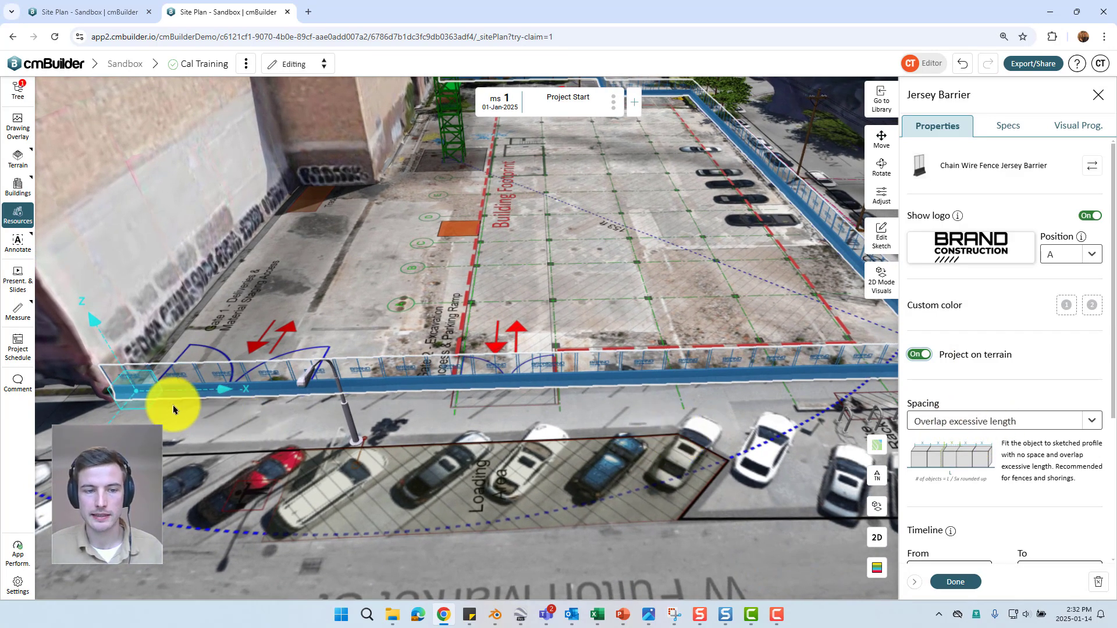
left_click_drag(396, 441, 845, 349)
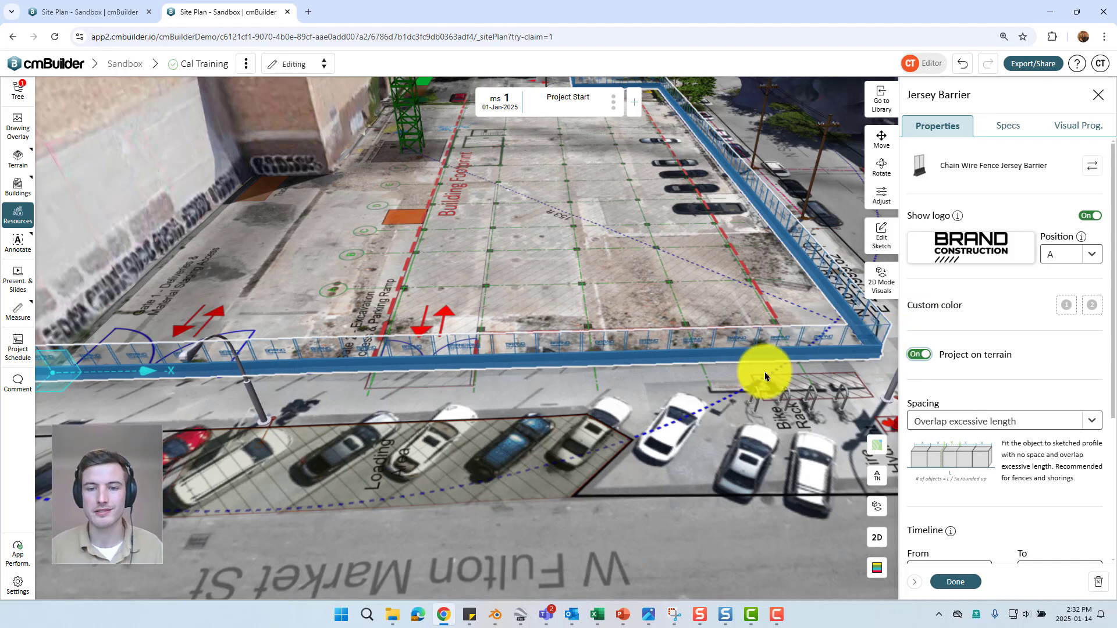
left_click_drag(599, 429, 920, 384)
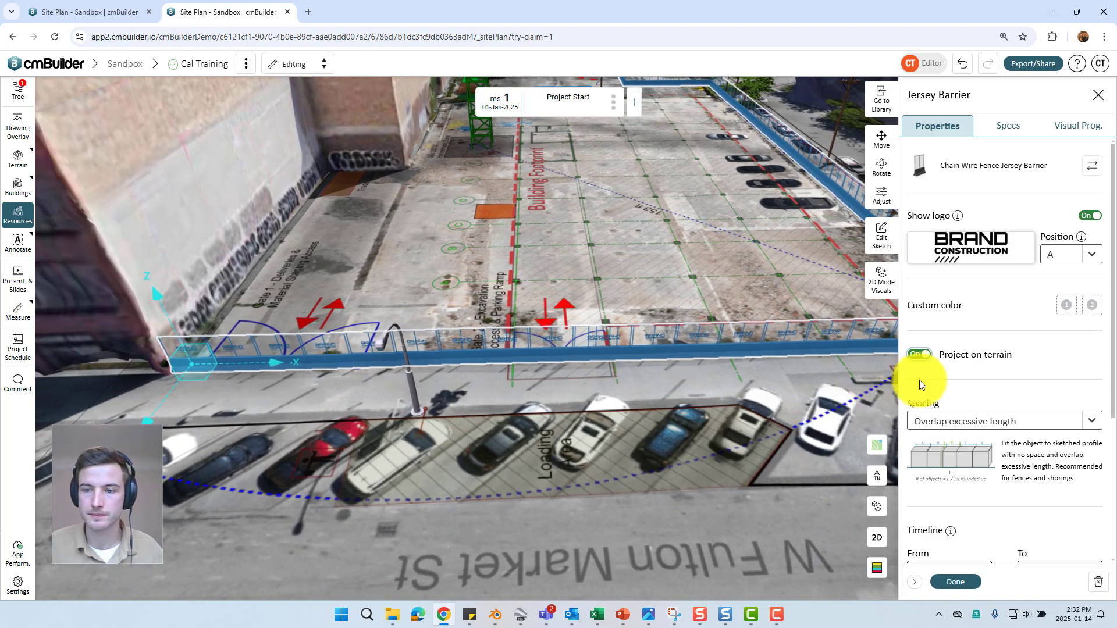
Step: Try the No overlap spacing on the fence and inspect the panel joints near Gate 2
left_click(997, 420)
left_click(980, 446)
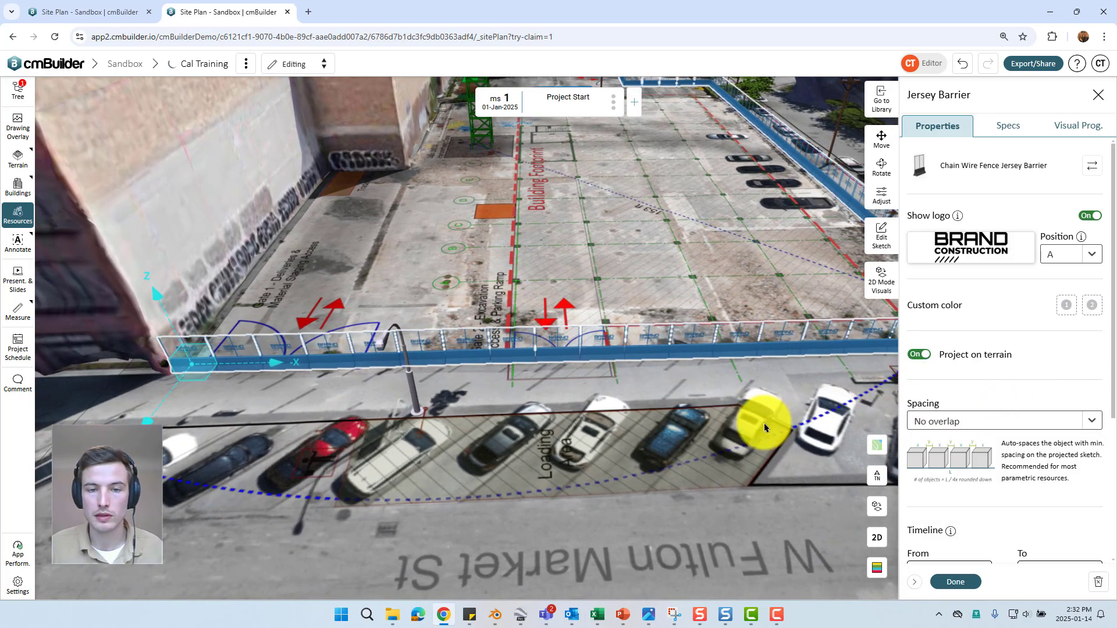
scroll(613, 390, "up", 5)
scroll(612, 395, "down", 3)
scroll(533, 362, "up", 3)
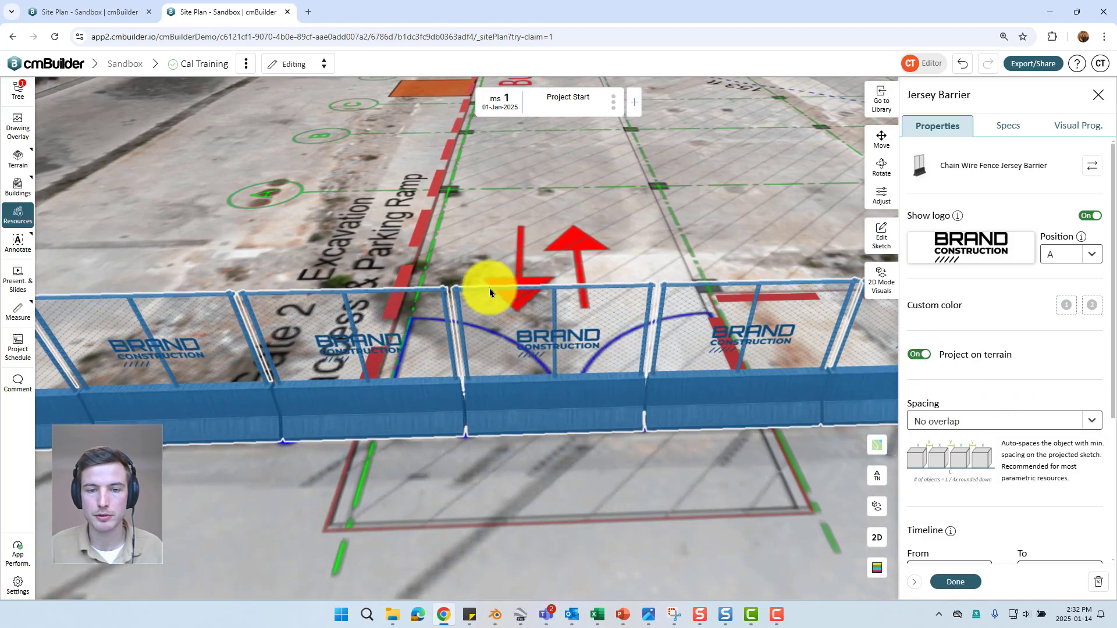
Step: Try Custom spacing on the fence with 5.00 m between panels and view the result along the street side
left_click(974, 423)
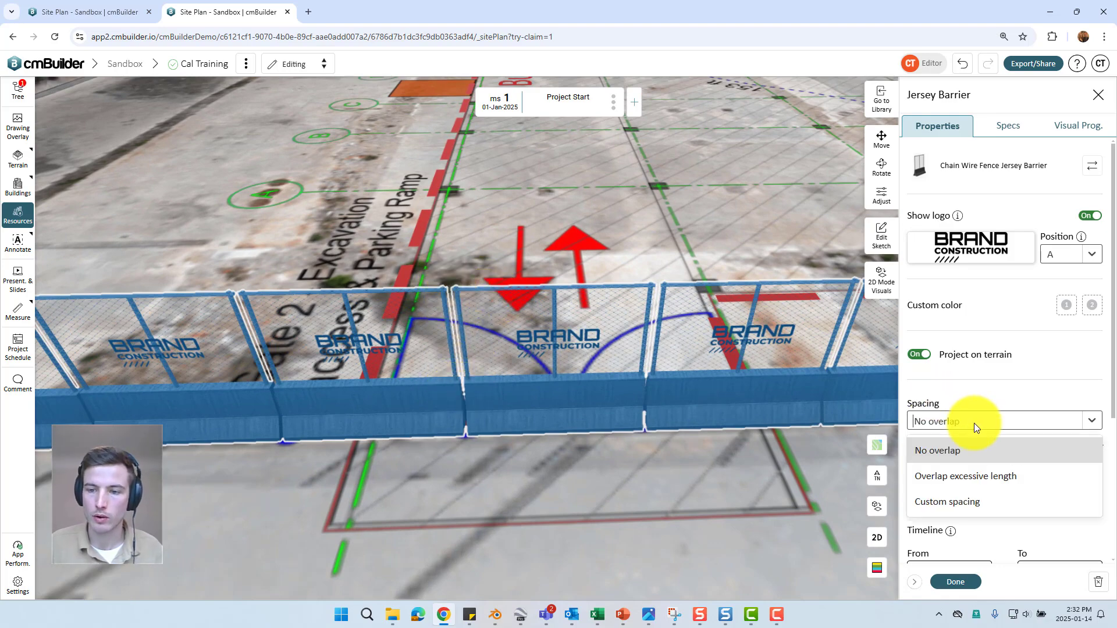
left_click(974, 501)
scroll(688, 263, "down", 5)
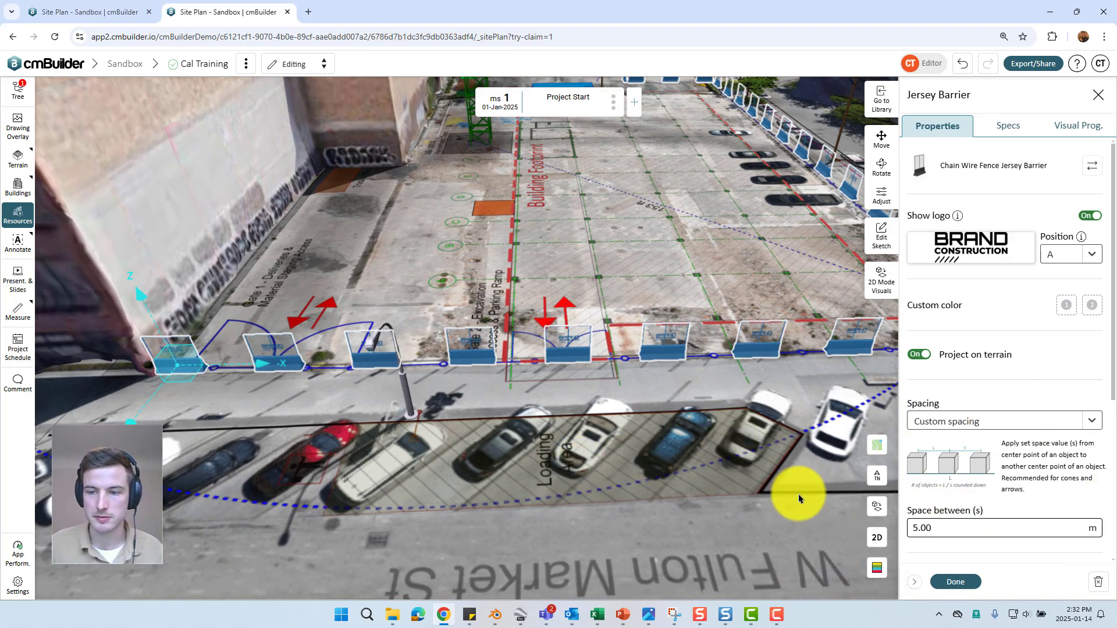
mouse_move(712, 503)
left_mouse_down()
mouse_move(720, 487)
mouse_move(719, 502)
left_mouse_up()
Step: Set the fence spacing to Overlap excessive length and finish editing the fence
left_click(959, 421)
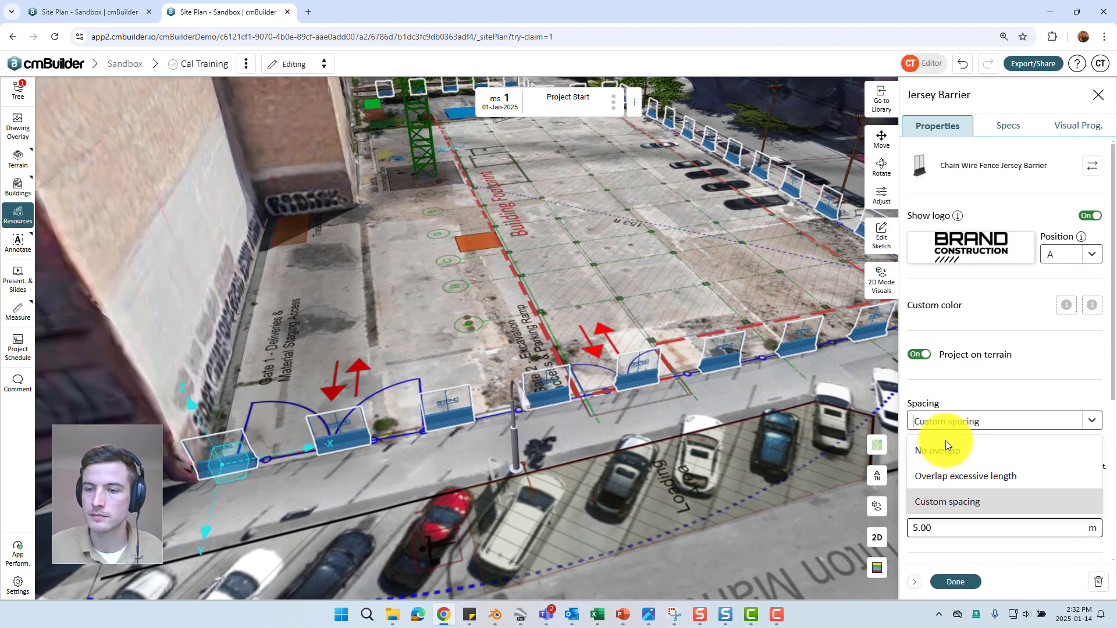
left_click(948, 474)
scroll(682, 410, "down", 5)
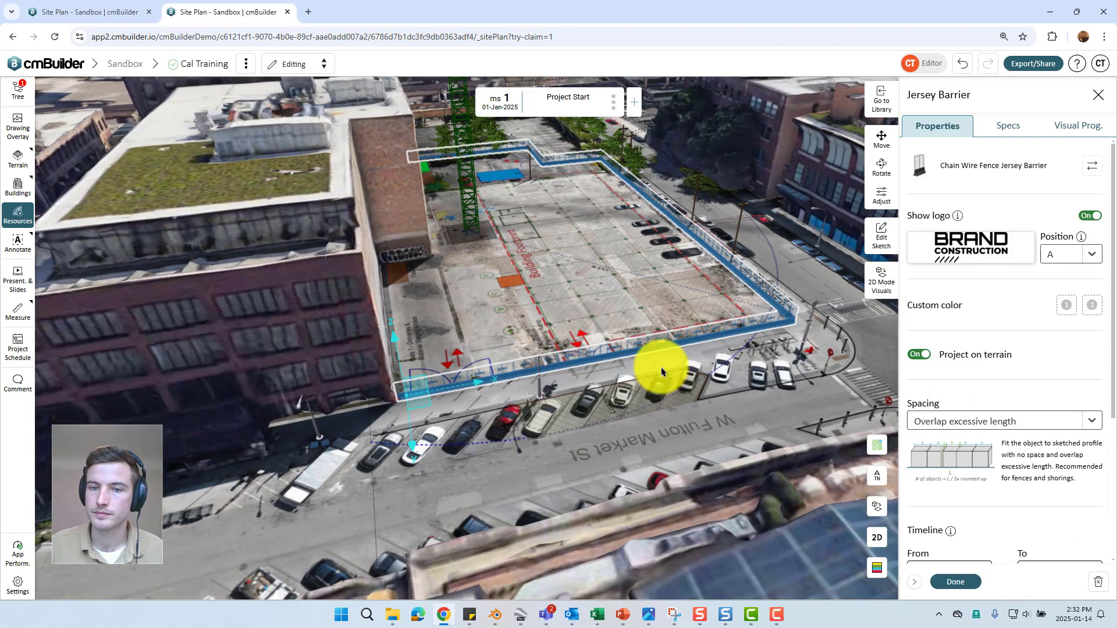
left_click(955, 582)
scroll(678, 422, "up", 5)
scroll(617, 421, "down", 5)
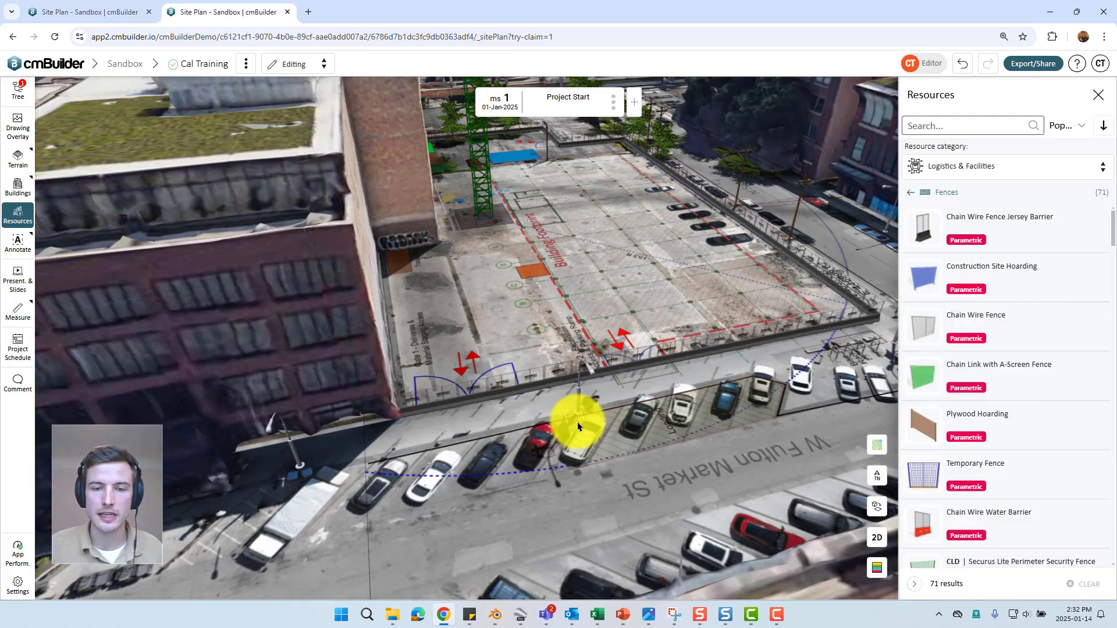
Step: Open the Gates group within the Logistics & Facilities resource category
scroll(573, 422, "up", 2)
scroll(582, 419, "up", 2)
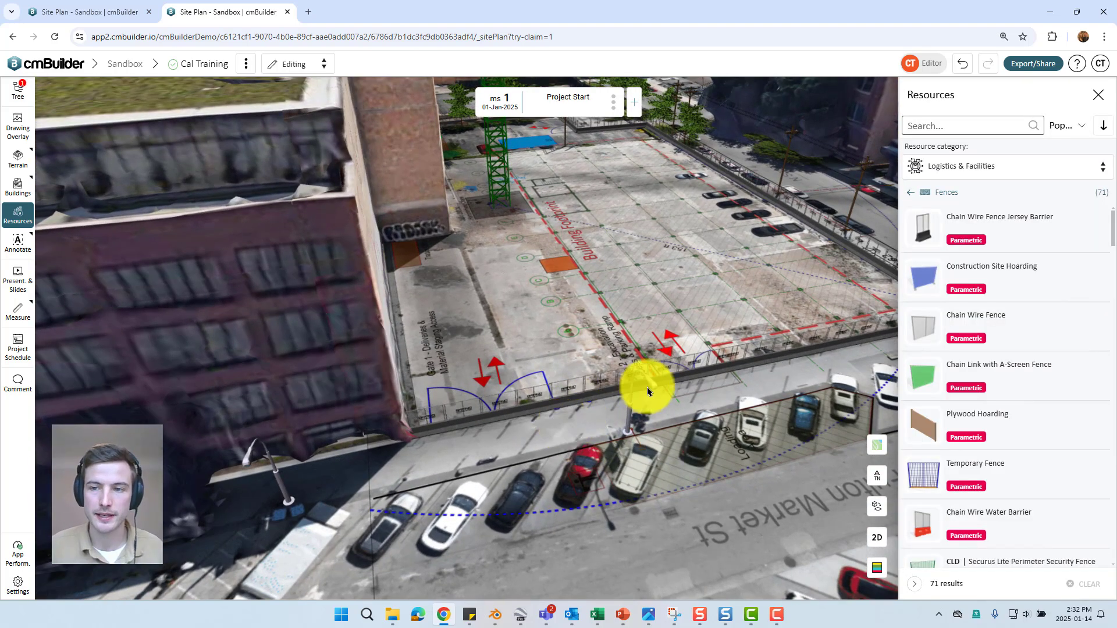
left_click(942, 168)
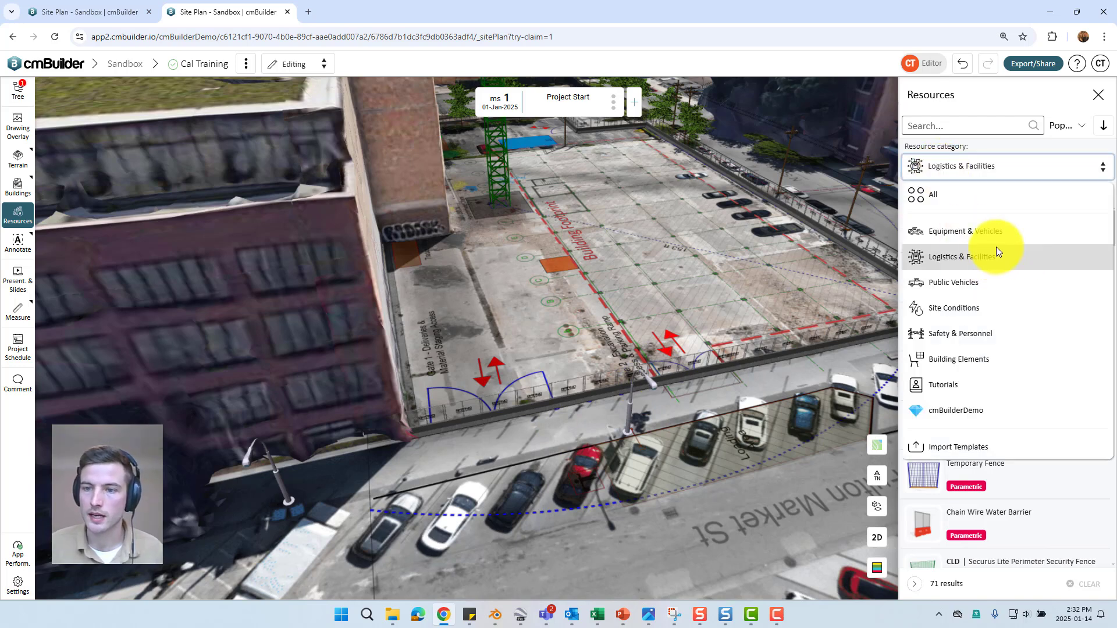
left_click(947, 262)
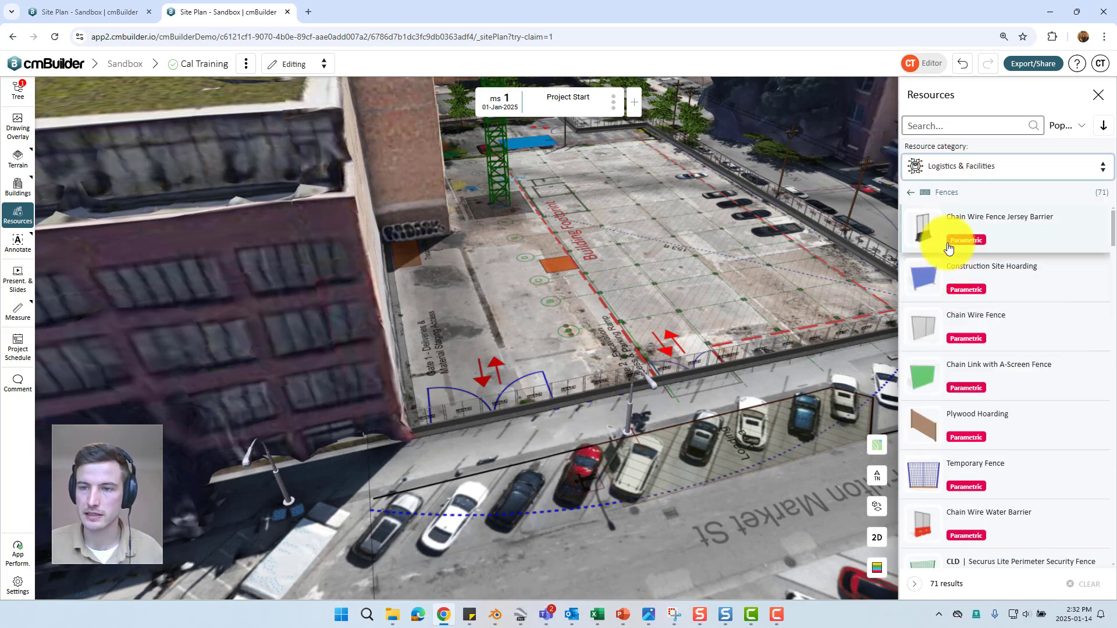
left_click(934, 192)
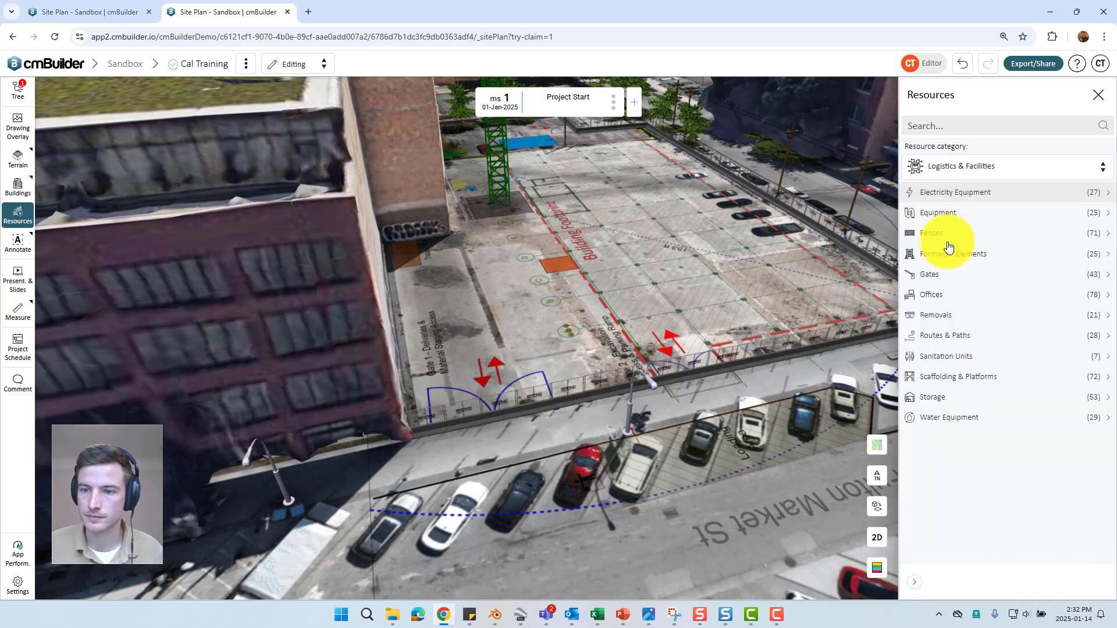
left_click(943, 275)
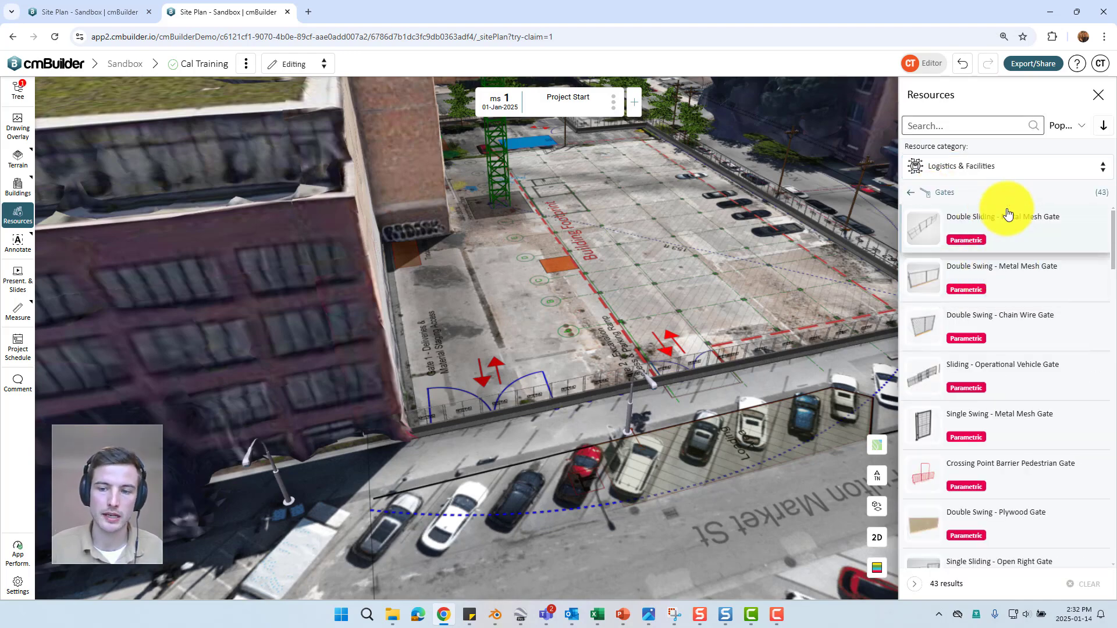
Step: Place a Double Swing - Metal Mesh Gate on the existing fence at Gate 1 using Guided placement
left_click(997, 290)
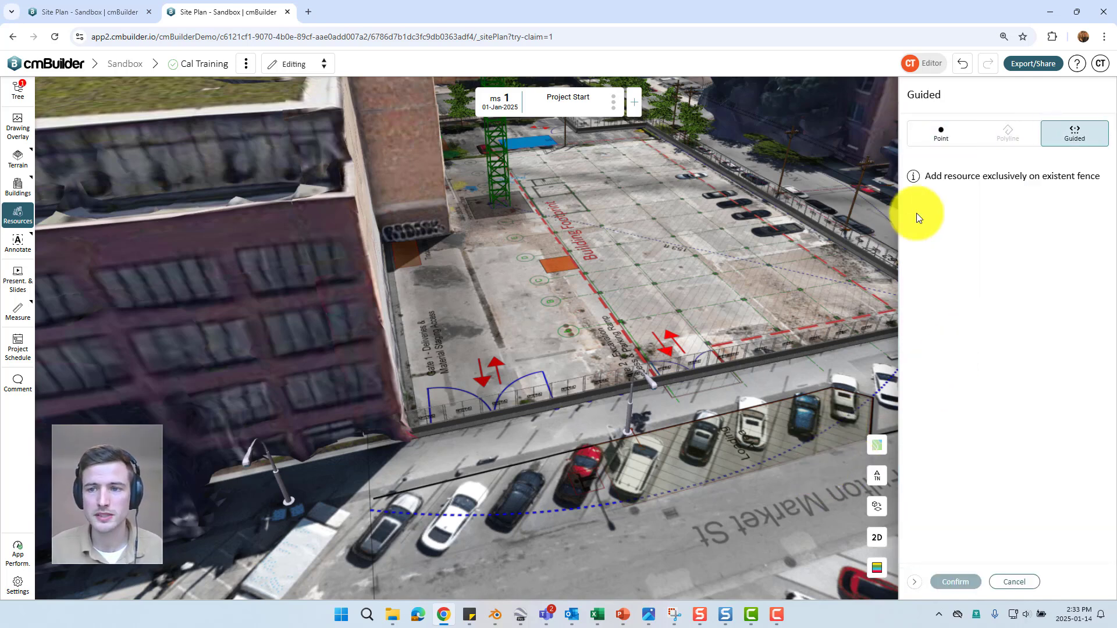
left_click(937, 132)
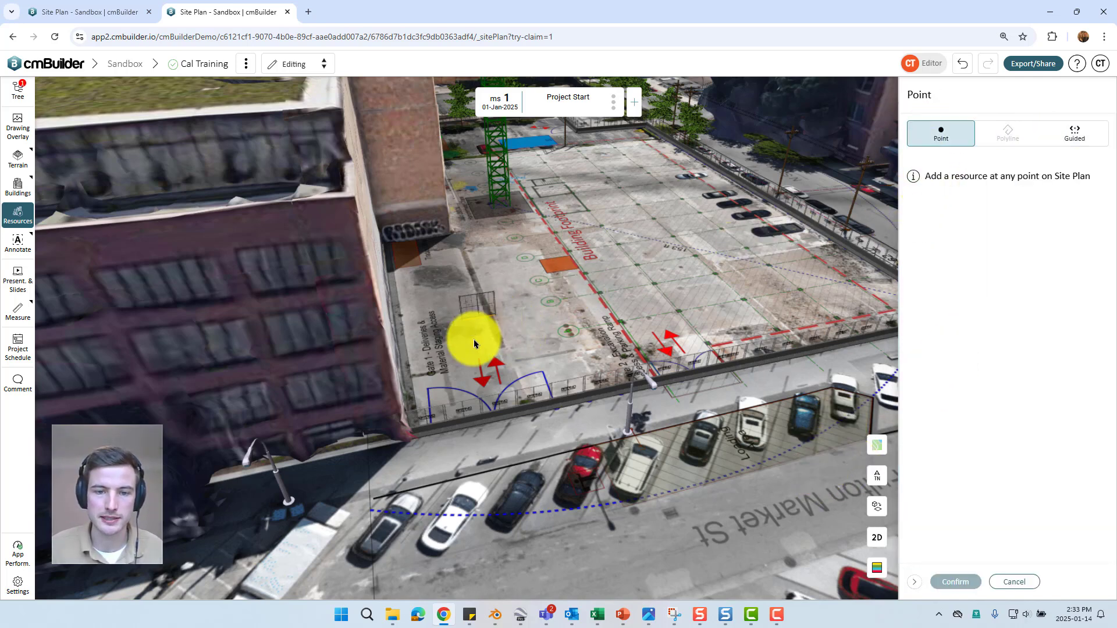
left_click(1083, 144)
scroll(756, 411, "up", 2)
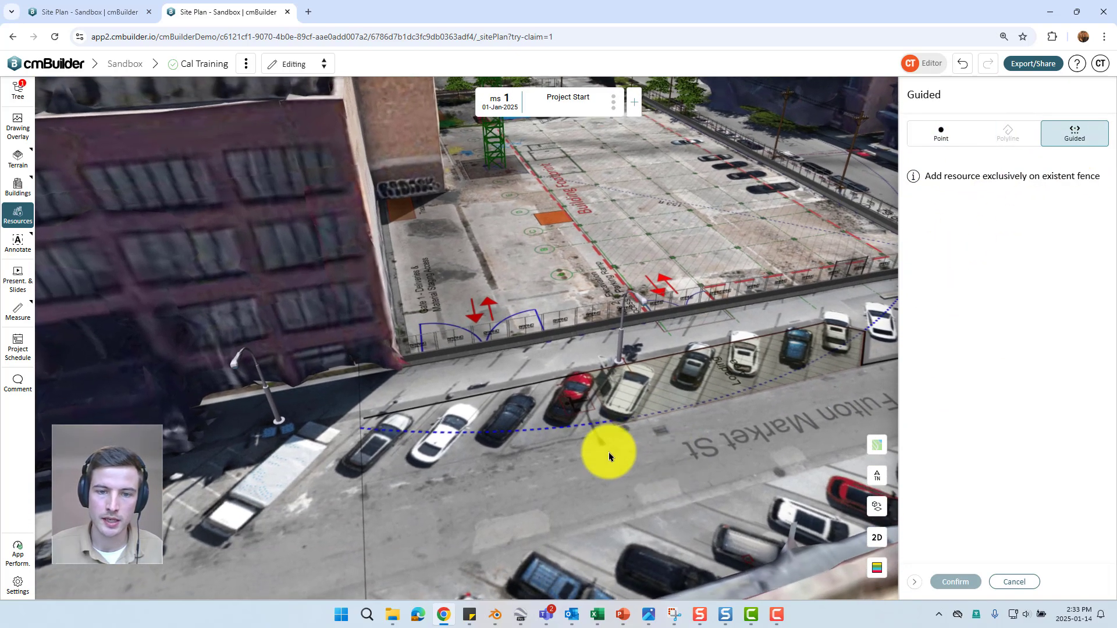
scroll(541, 451, "down", 6)
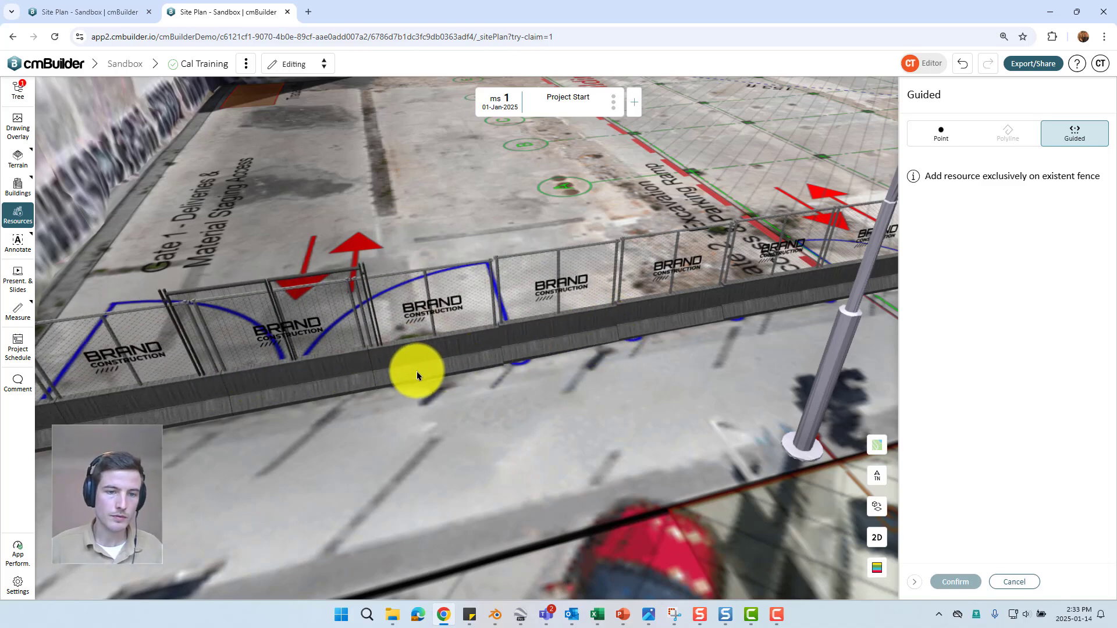
left_click(435, 473)
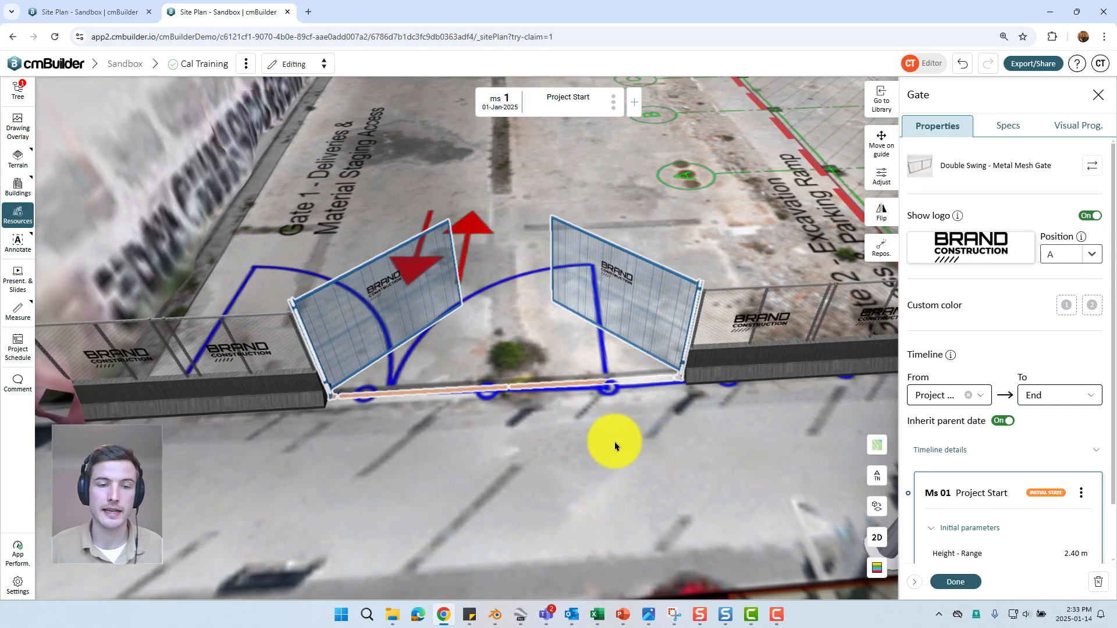
Step: Slide the new gate along the fence until it lines up with the Gate 1 swing marking on the drawing
left_click(881, 142)
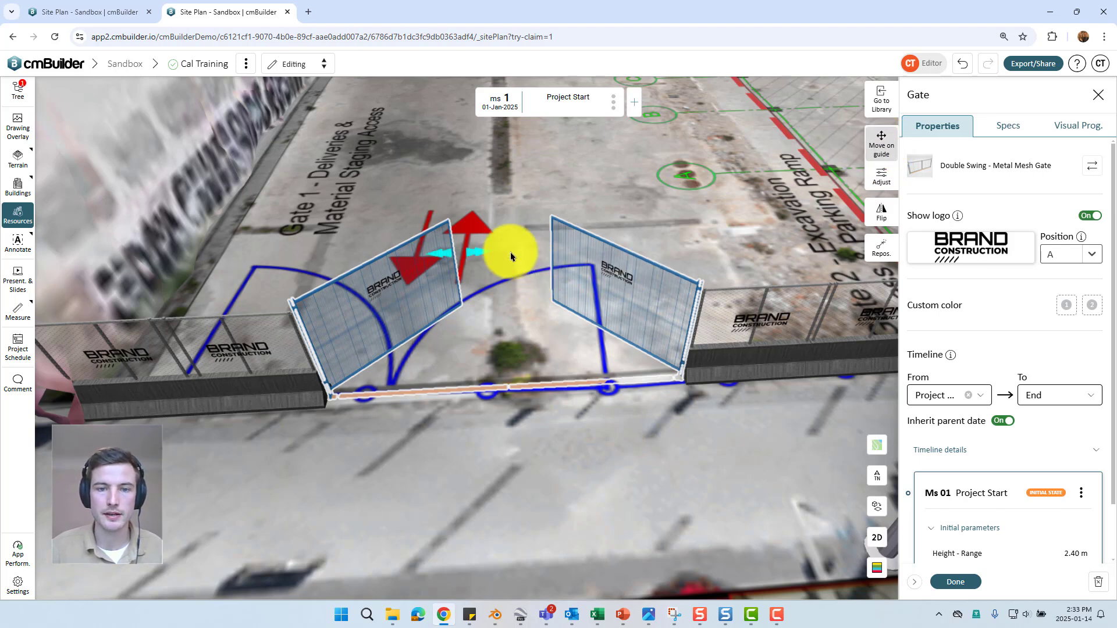
left_click_drag(480, 251, 371, 281)
left_click_drag(390, 435, 490, 431)
Step: Widen the Gate 1 gate to 7.3 m and adjust the swing angle of its leaves
left_click(873, 179)
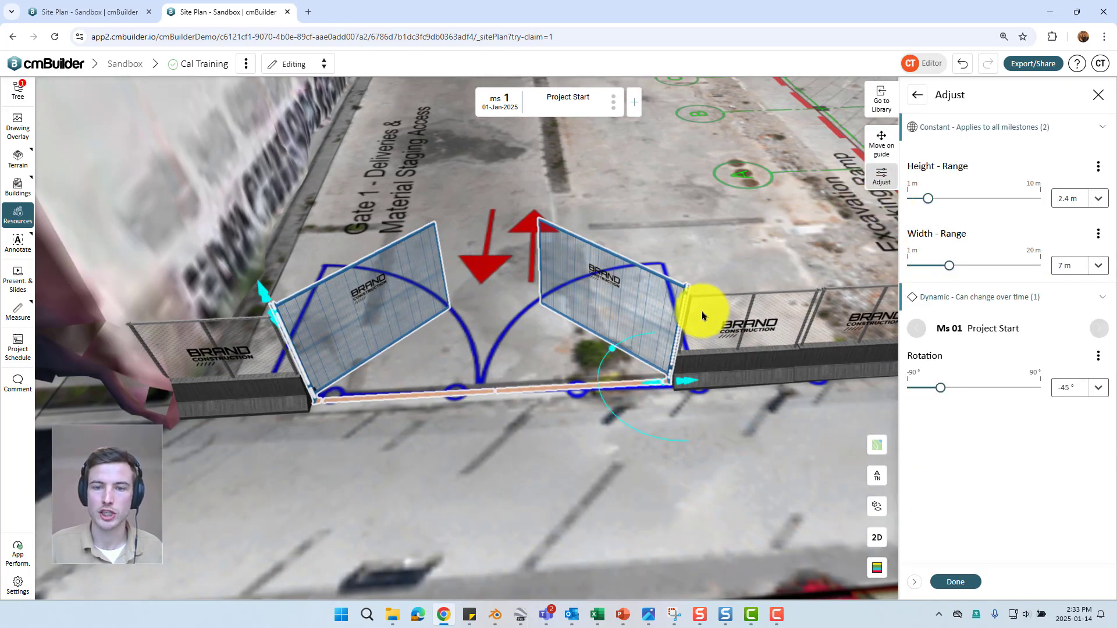
mouse_move(689, 383)
left_mouse_down()
mouse_move(819, 361)
mouse_move(692, 379)
left_mouse_up()
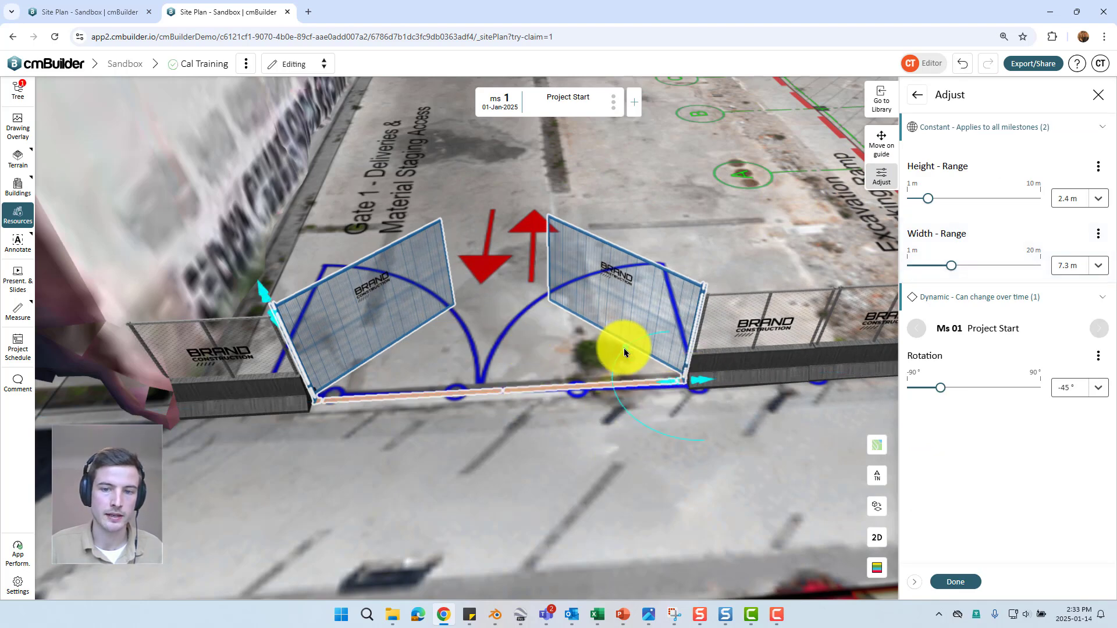
left_click_drag(612, 364, 548, 315)
left_click(963, 580)
left_click_drag(774, 500, 363, 476)
left_click(962, 581)
Step: Place another Double Swing - Metal Mesh Gate on the fence at Gate 2 and slide it onto the drawn gate opening
left_click_drag(781, 484, 723, 479)
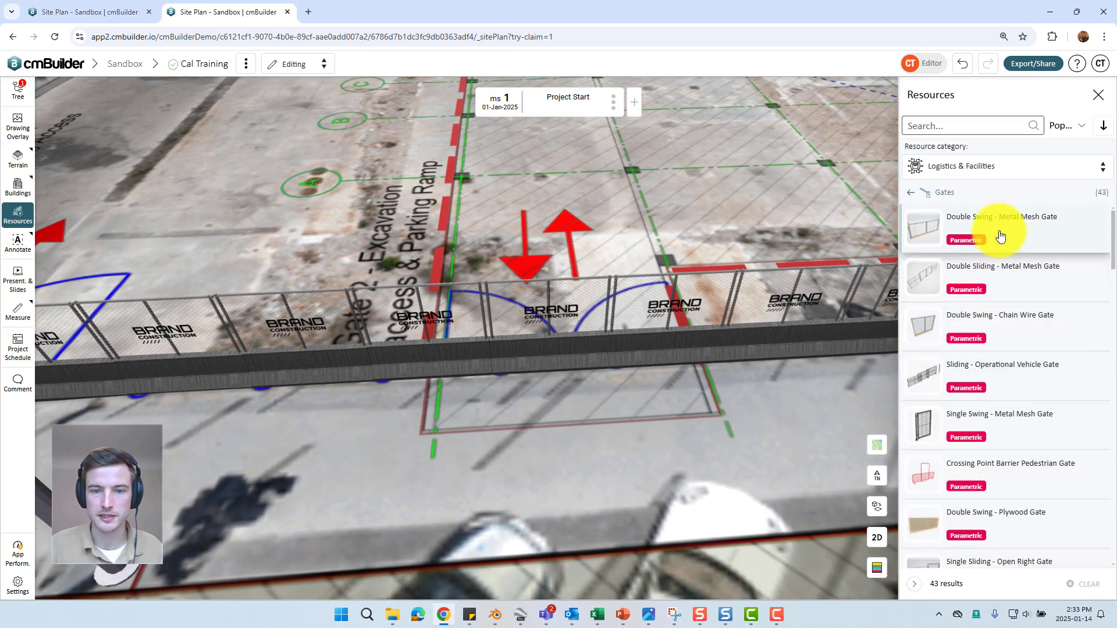
left_click(1000, 231)
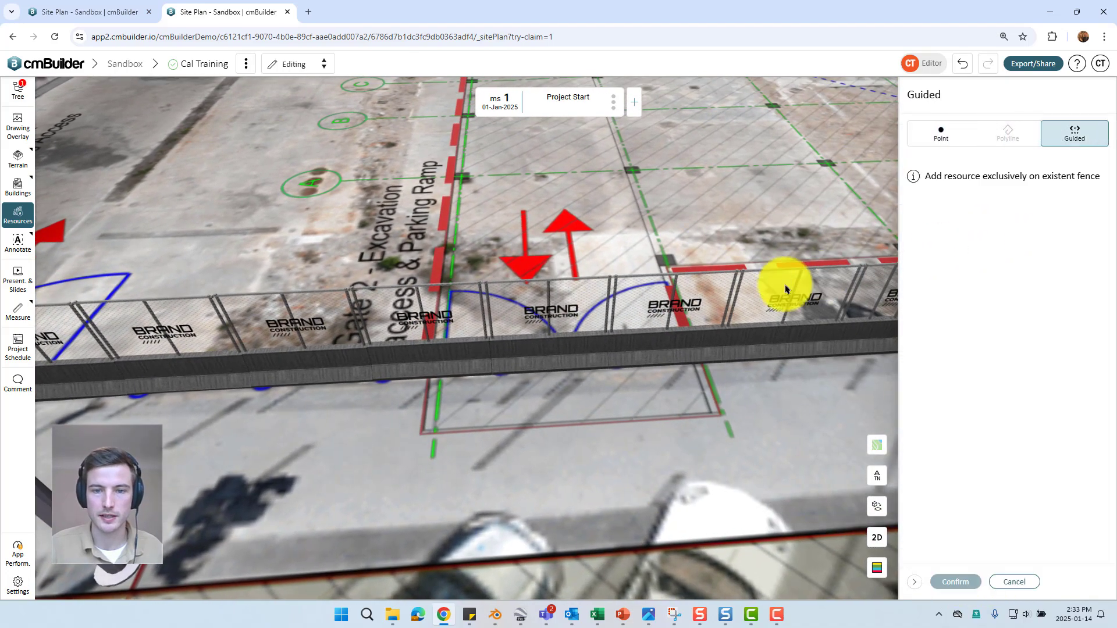
left_click(666, 333)
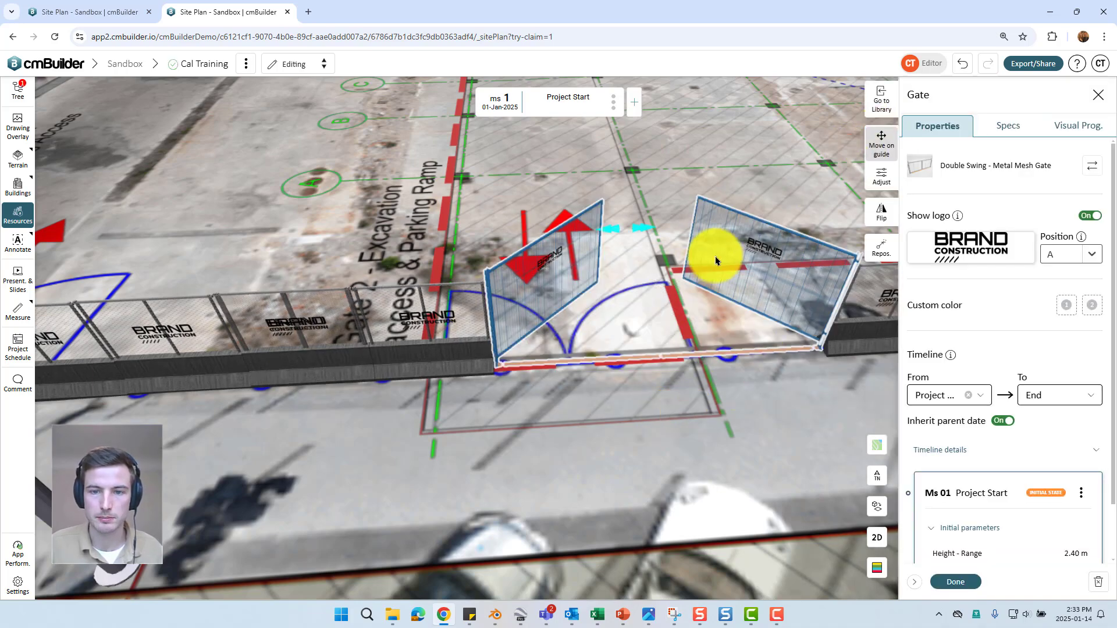
left_click_drag(710, 263, 574, 233)
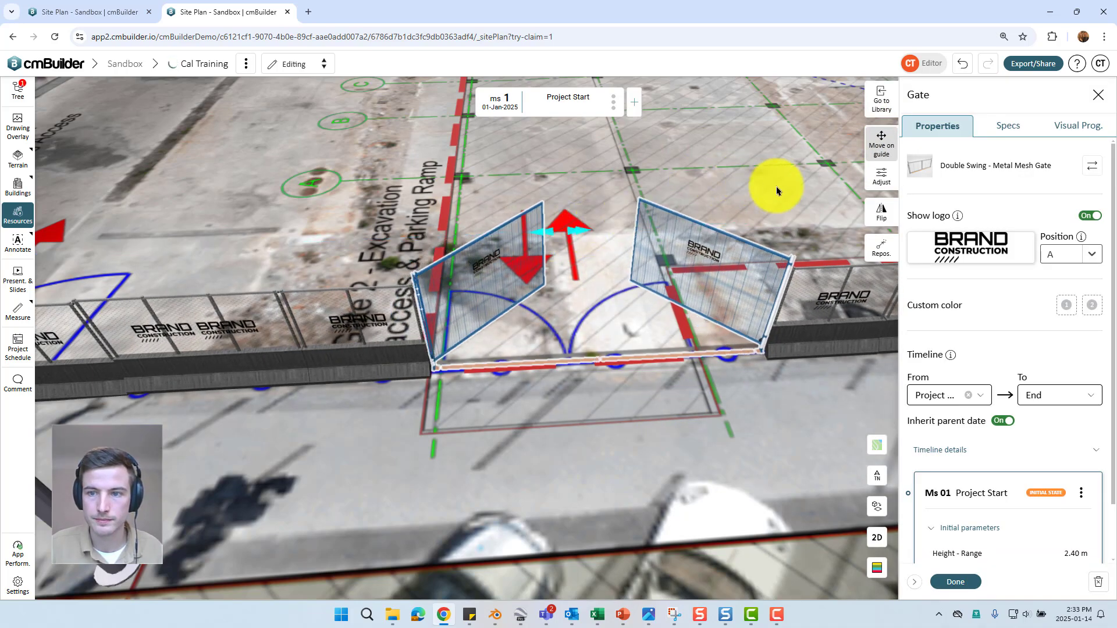
Step: Set the Gate 2 gate's width to 5.70 m and finish editing it
left_click(878, 178)
left_click_drag(775, 349, 716, 357)
left_click(955, 581)
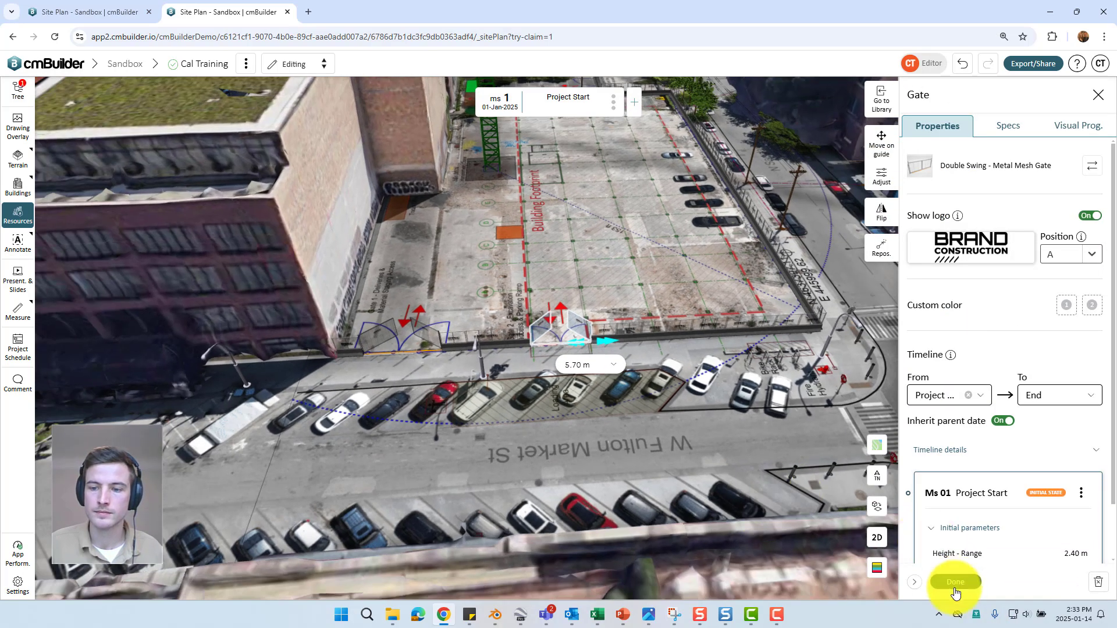
left_click(956, 581)
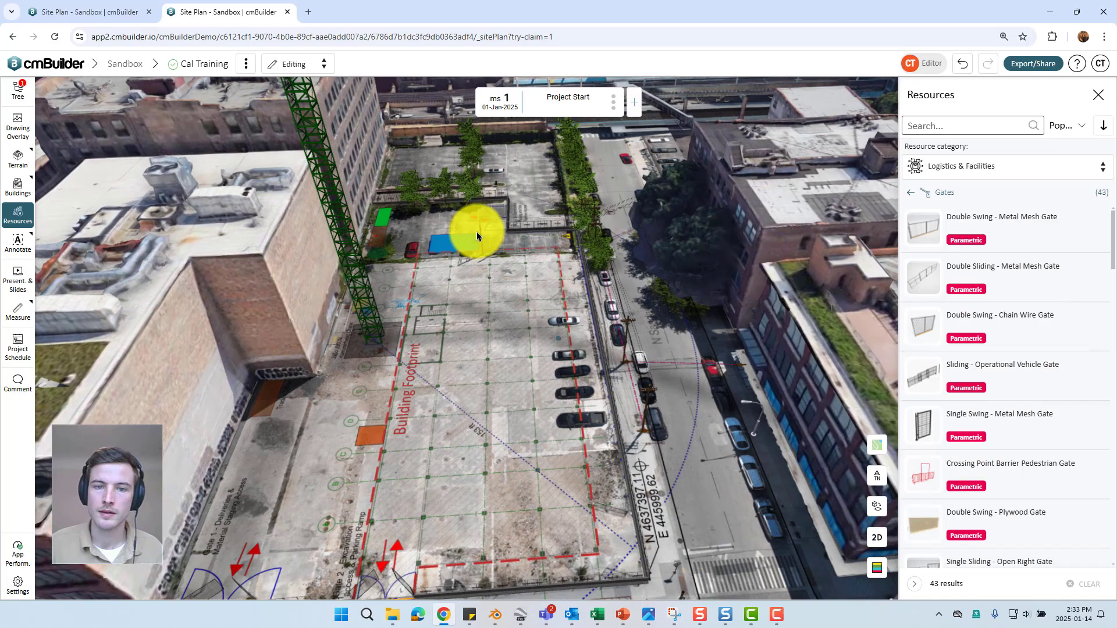
Step: Place a Double Swing - Metal Mesh Gate on the fence at Gate 3 and slide it onto the drawn gate opening
left_click_drag(628, 369, 531, 387)
scroll(589, 379, "up", 2)
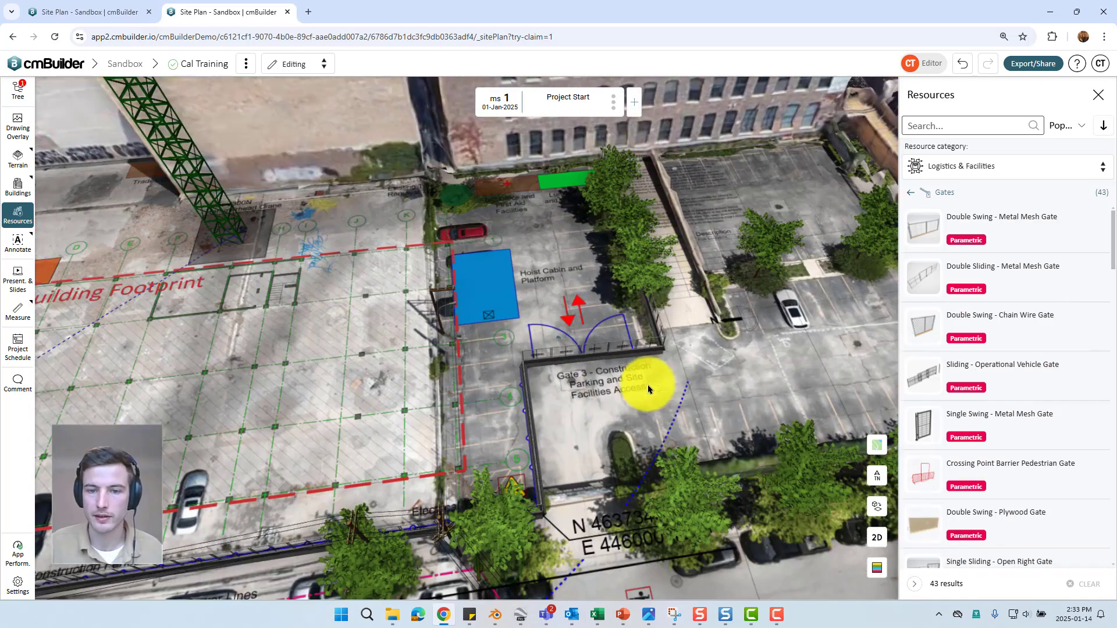
scroll(654, 399, "up", 3)
left_click(936, 214)
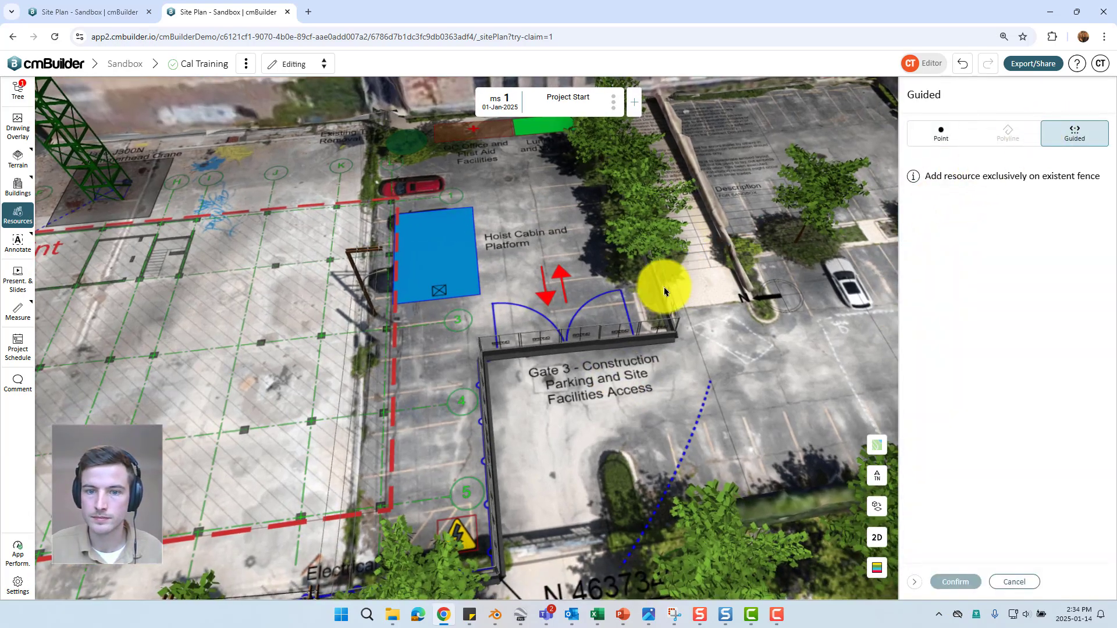
left_click(609, 343)
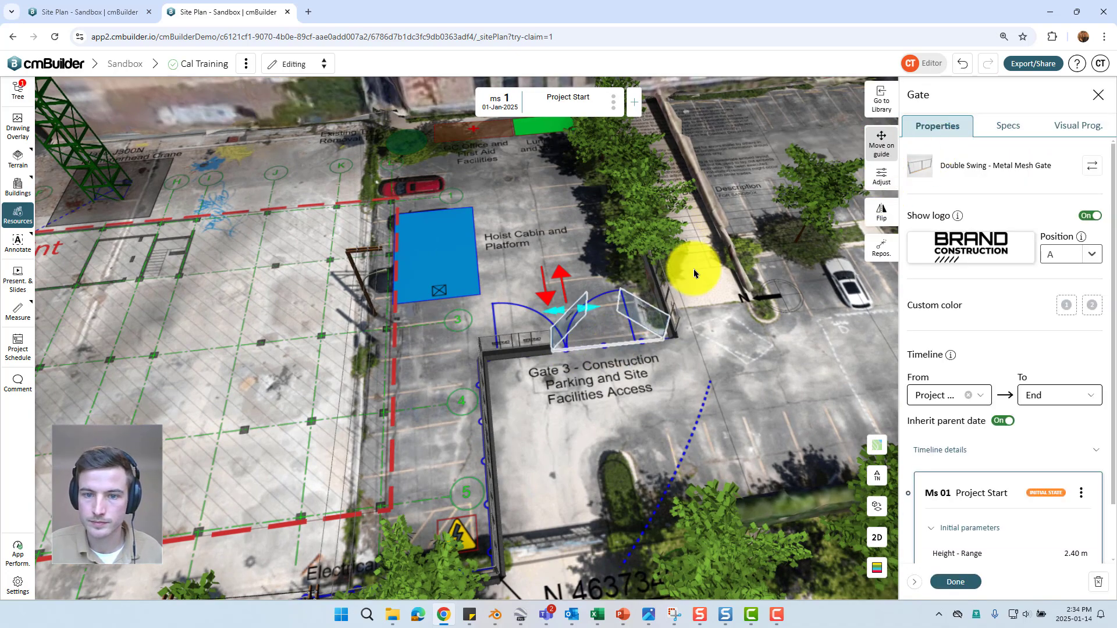
left_click_drag(590, 309, 557, 317)
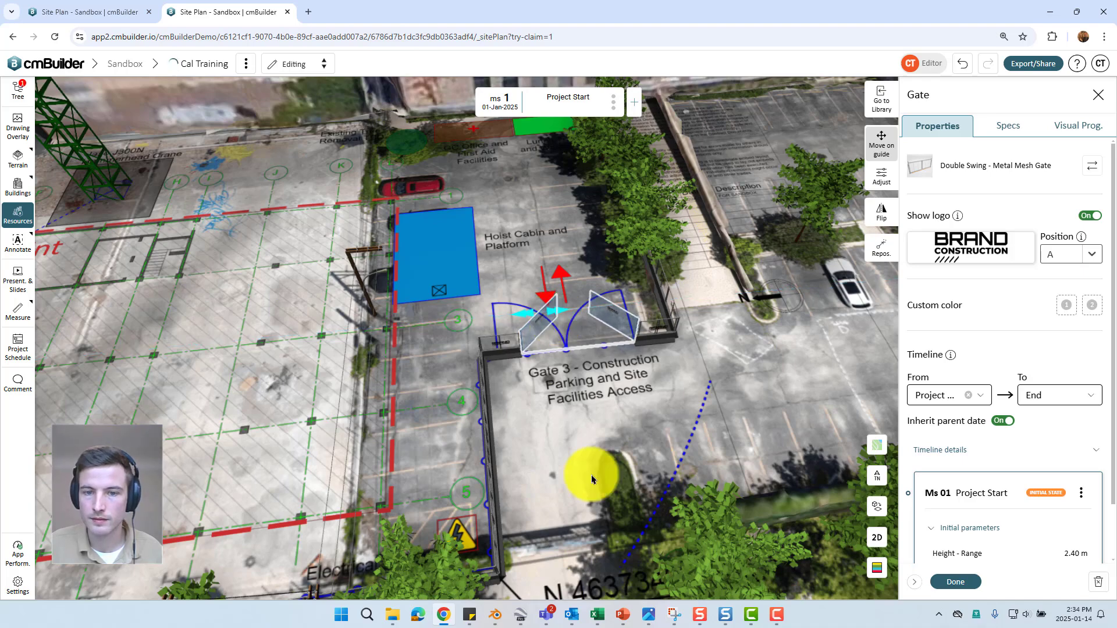
right_click_drag(566, 423, 563, 414)
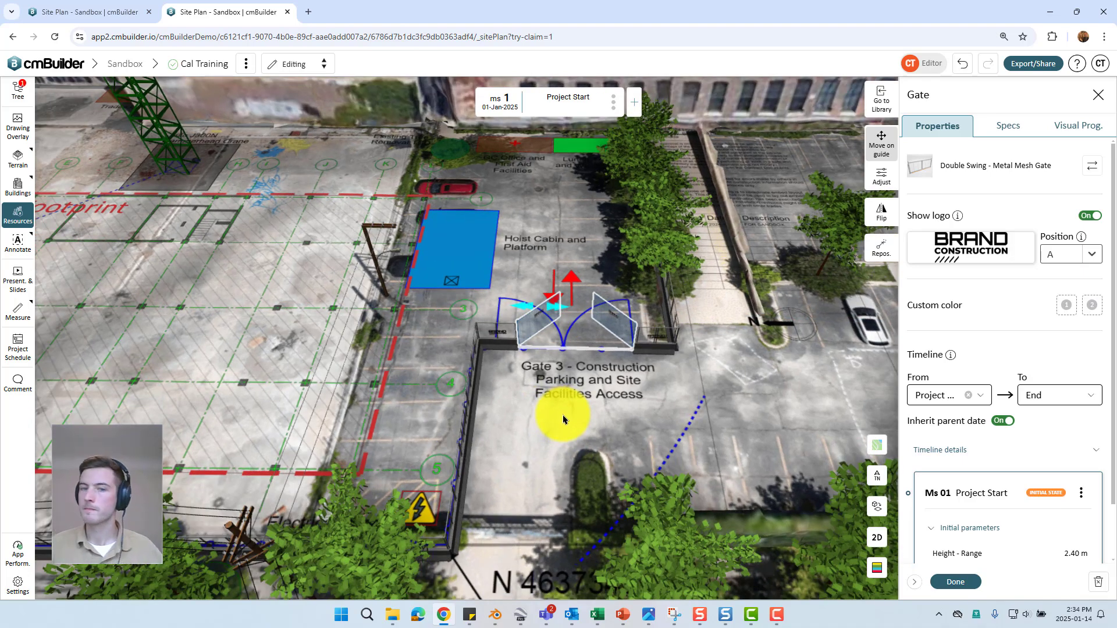